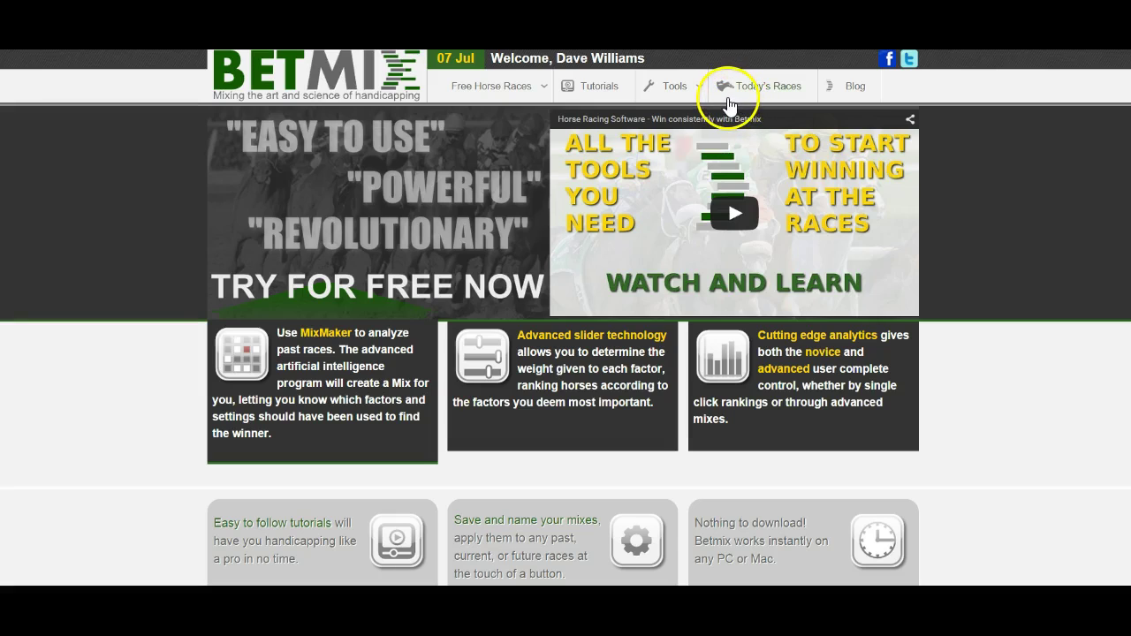
- Open the All Races Report for Belmont Park on 07/05/2015 and look through its listed races
{"action": "mouse_move", "coordinate": [677, 91]}
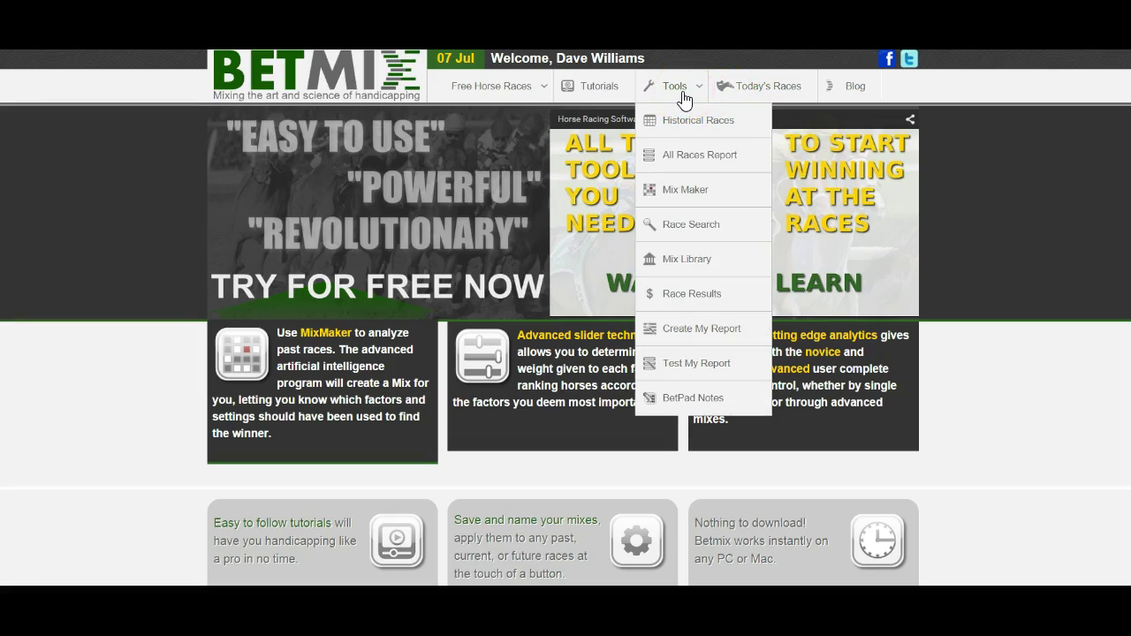
{"action": "left_click", "coordinate": [687, 122]}
{"action": "left_click", "coordinate": [687, 157]}
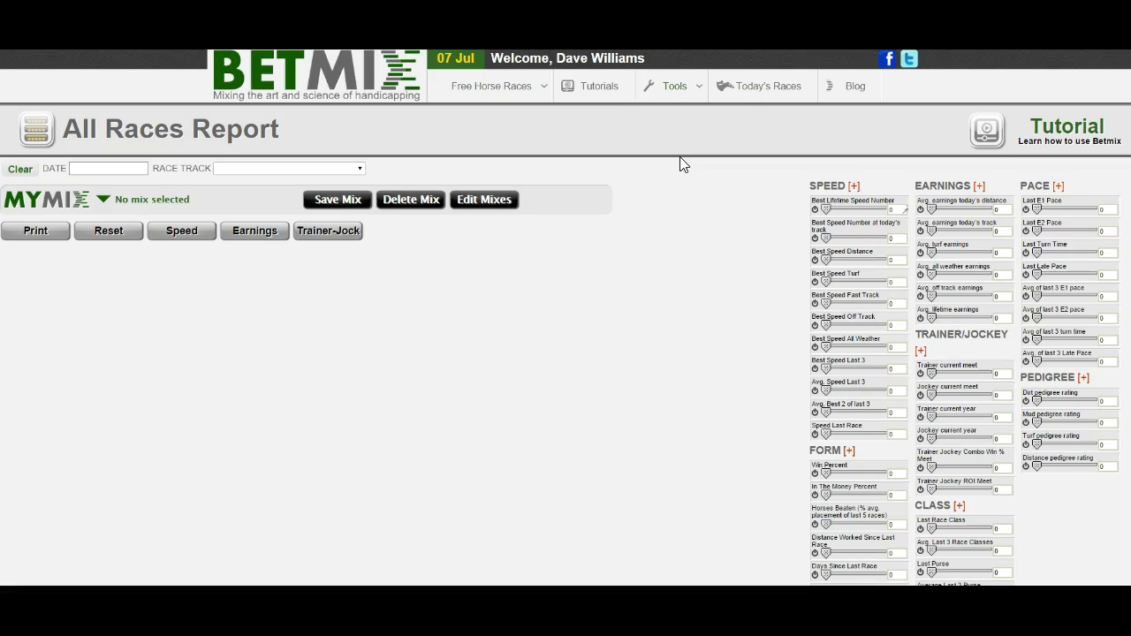
{"action": "left_click", "coordinate": [119, 174]}
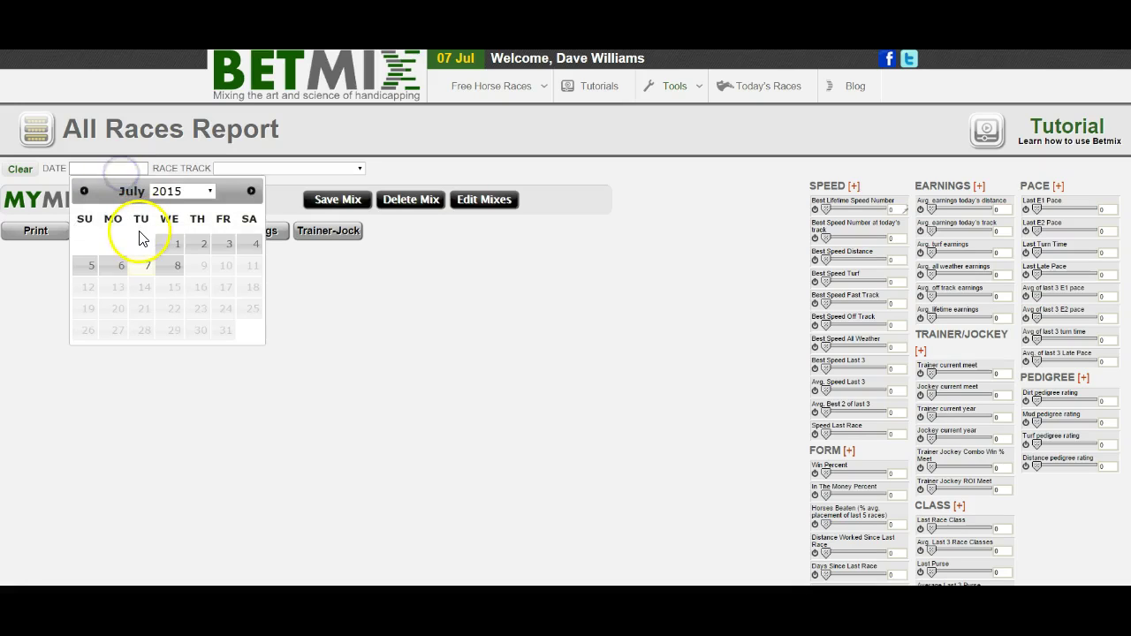
{"action": "left_click", "coordinate": [89, 266]}
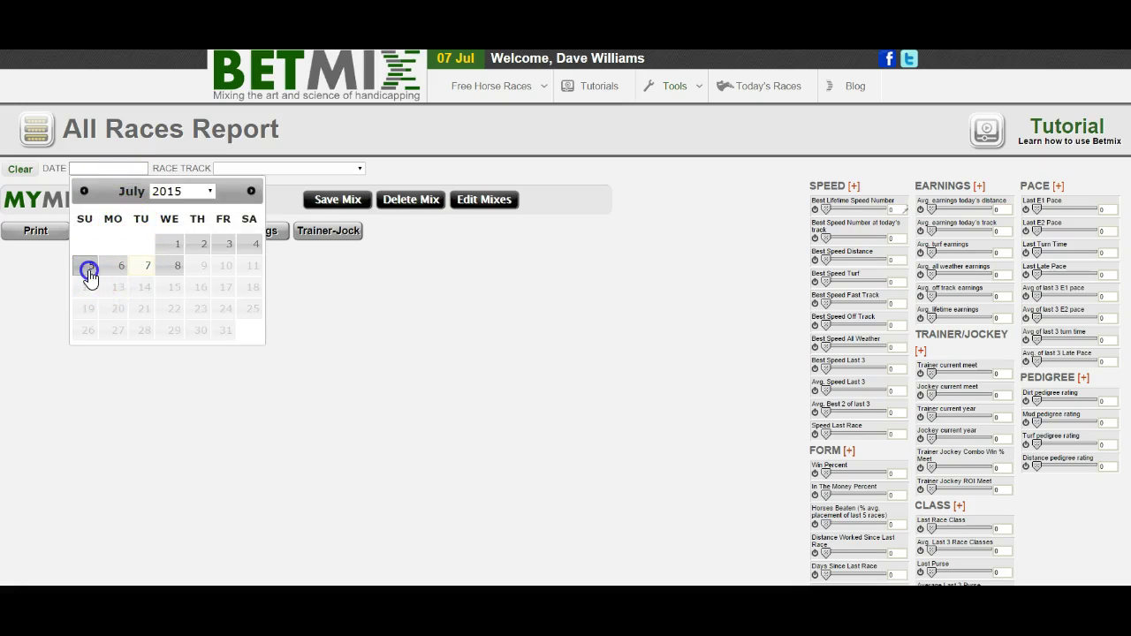
{"action": "left_click", "coordinate": [247, 176]}
{"action": "left_click", "coordinate": [246, 203]}
{"action": "scroll", "coordinate": [291, 239], "scroll_direction": "down", "scroll_amount": 5}
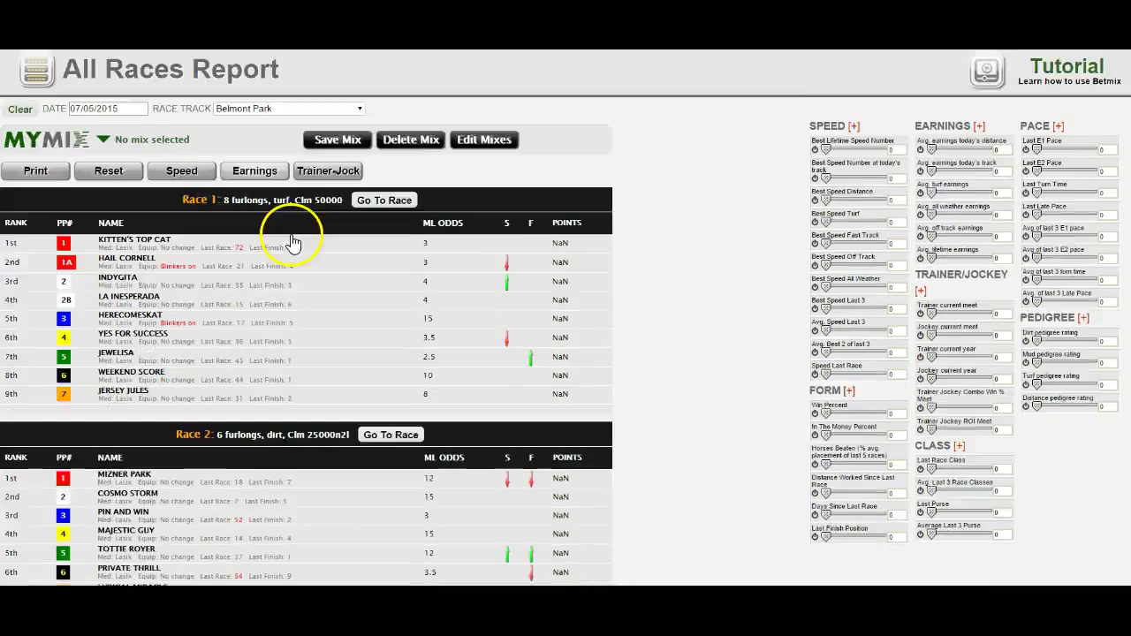
{"action": "scroll", "coordinate": [290, 240], "scroll_direction": "up", "scroll_amount": 2}
{"action": "scroll", "coordinate": [291, 240], "scroll_direction": "down", "scroll_amount": 1}
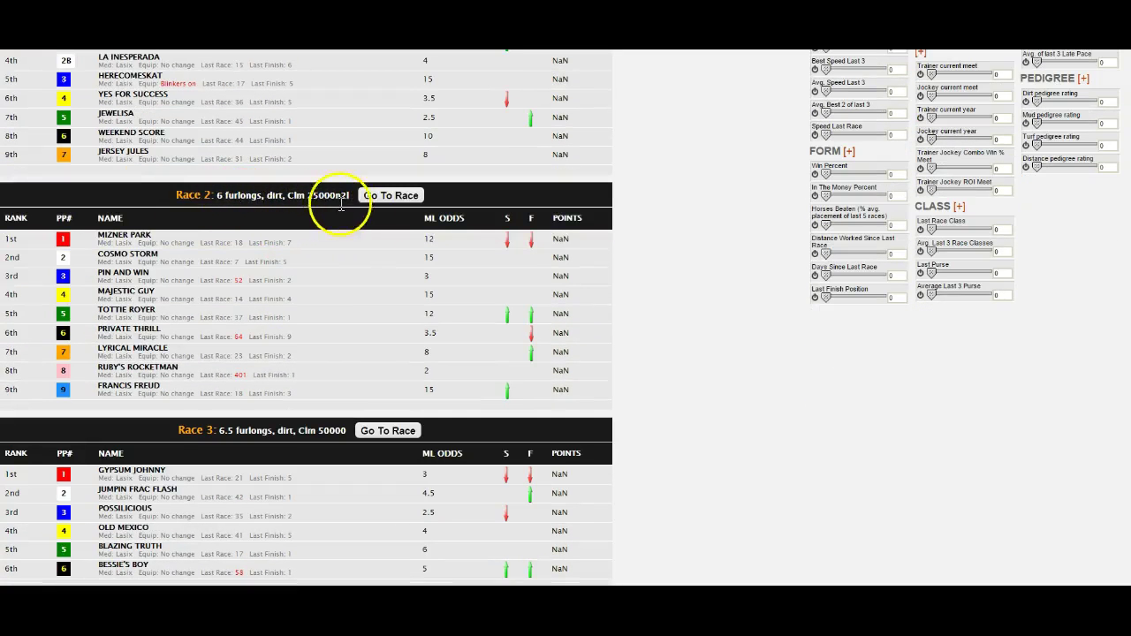
{"action": "scroll", "coordinate": [371, 228], "scroll_direction": "up", "scroll_amount": 2}
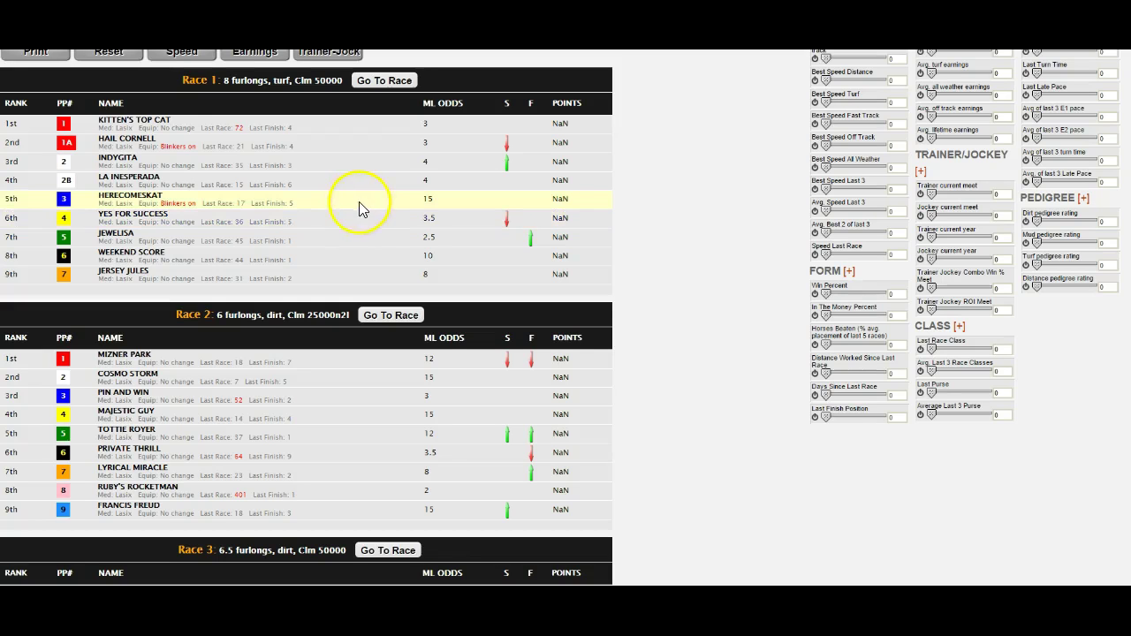
{"action": "scroll", "coordinate": [254, 345], "scroll_direction": "up", "scroll_amount": 2}
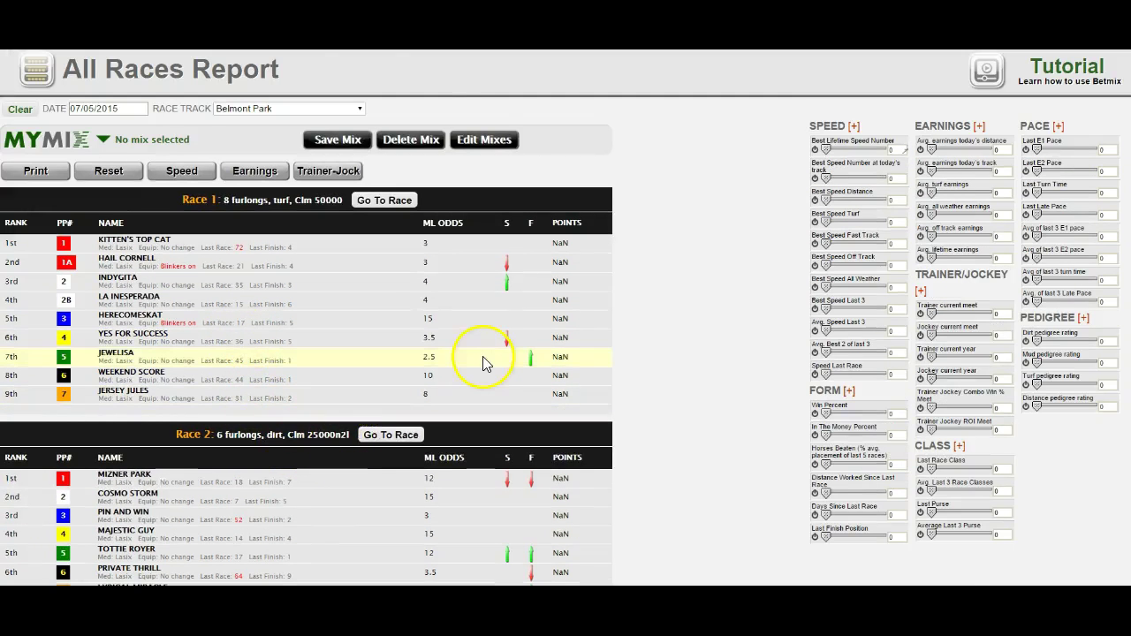
- Open Historical Races and load race 2 at Belmont Park for 07/05/2015
{"action": "scroll", "coordinate": [482, 362], "scroll_direction": "up", "scroll_amount": 1}
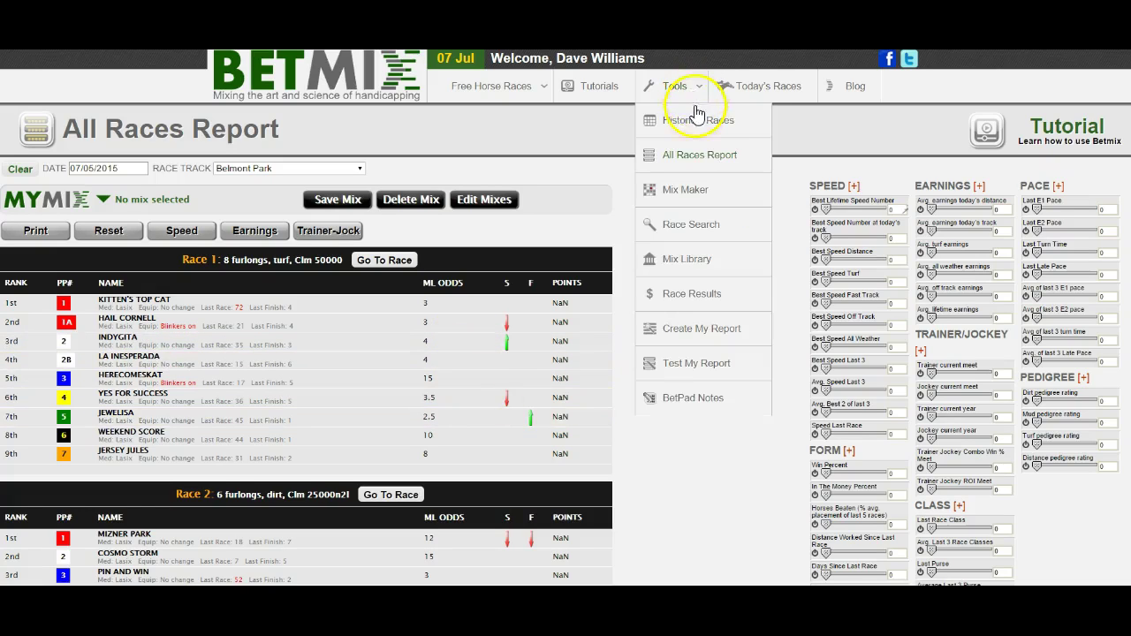
{"action": "left_click", "coordinate": [691, 121]}
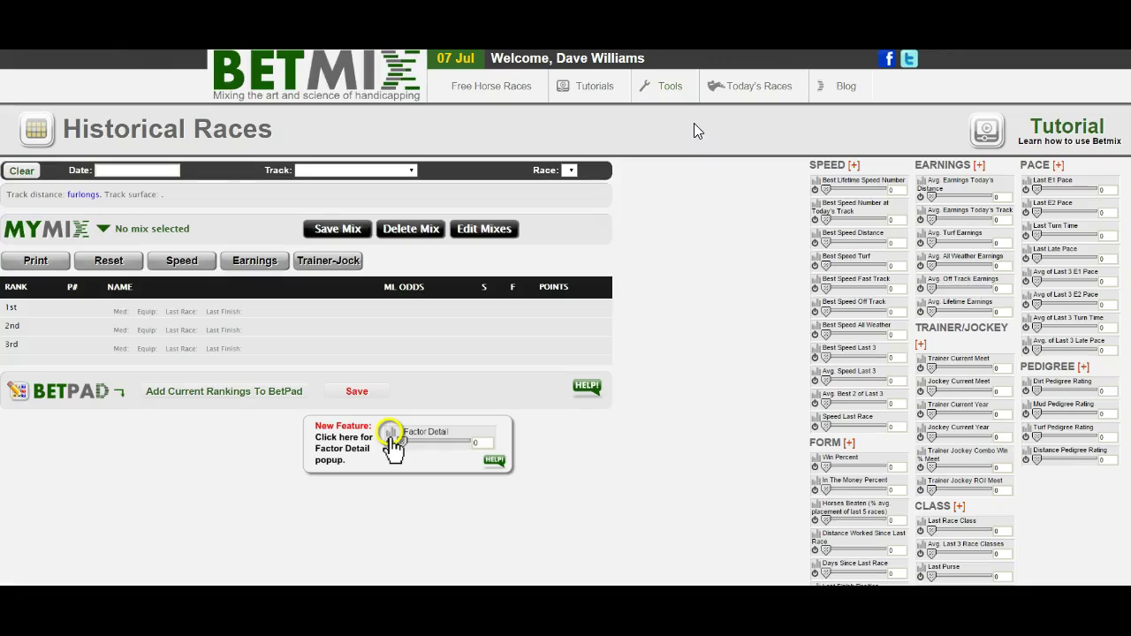
{"action": "left_click", "coordinate": [159, 171]}
{"action": "left_click", "coordinate": [129, 271]}
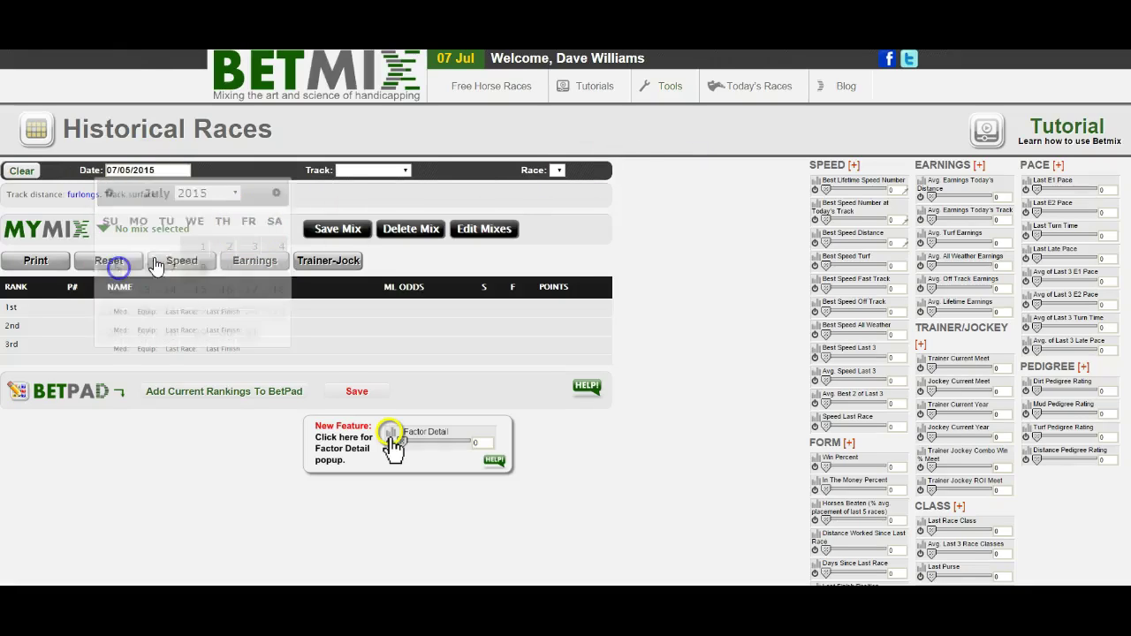
{"action": "left_click", "coordinate": [336, 172]}
{"action": "left_click", "coordinate": [340, 206]}
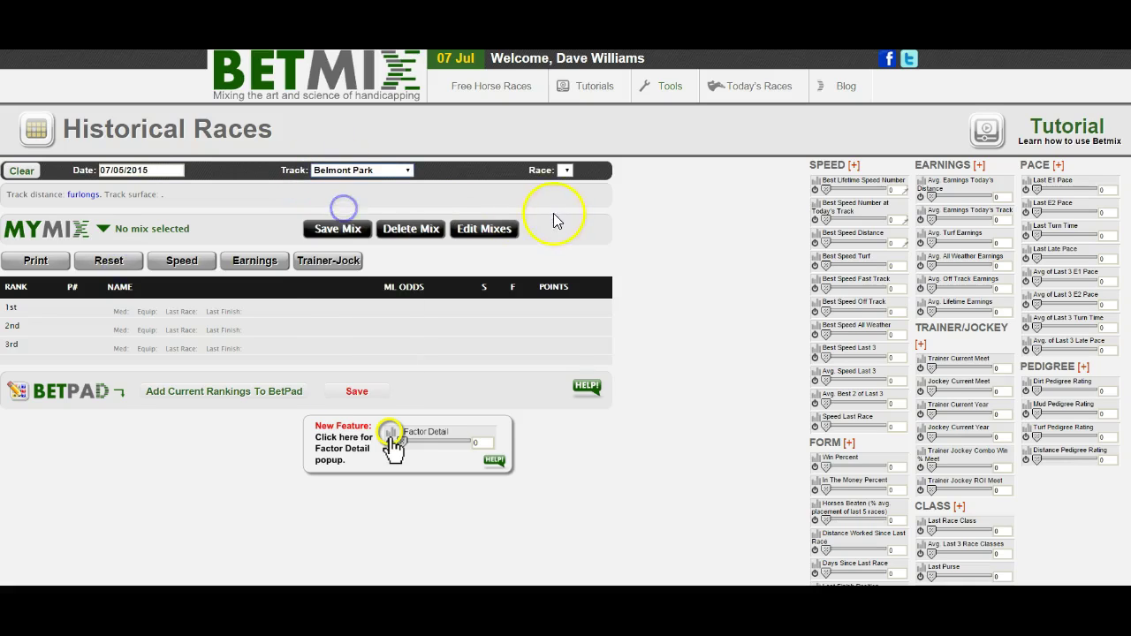
{"action": "left_click", "coordinate": [557, 173]}
{"action": "left_click", "coordinate": [550, 187]}
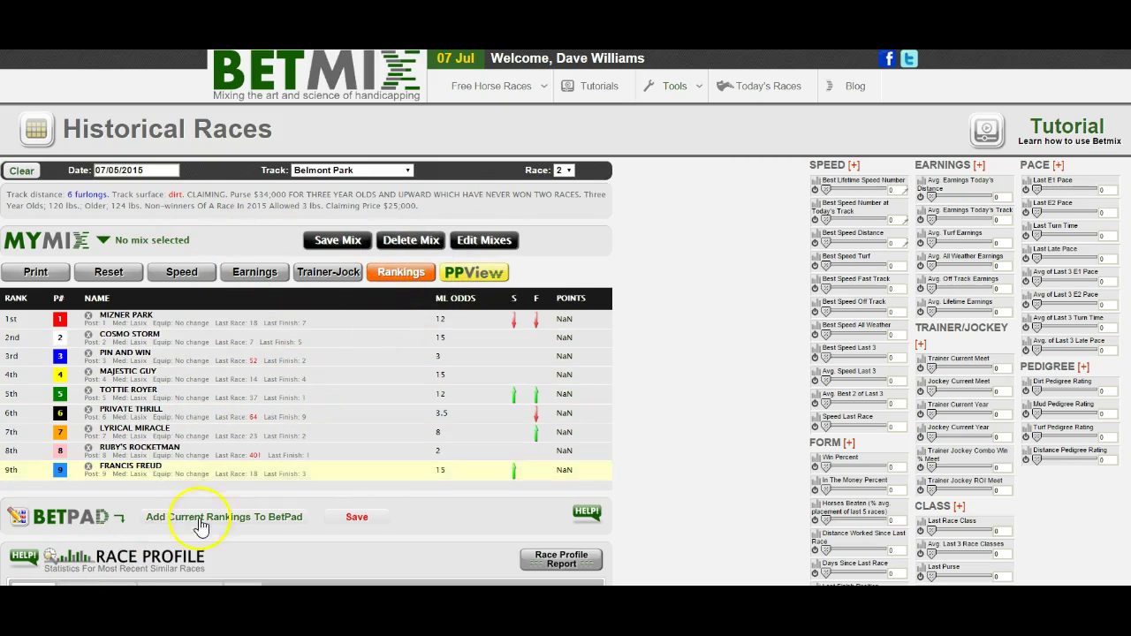
{"action": "mouse_move", "coordinate": [136, 187]}
{"action": "left_mouse_down"}
{"action": "mouse_move", "coordinate": [51, 192]}
{"action": "mouse_move", "coordinate": [49, 212]}
{"action": "left_mouse_up"}
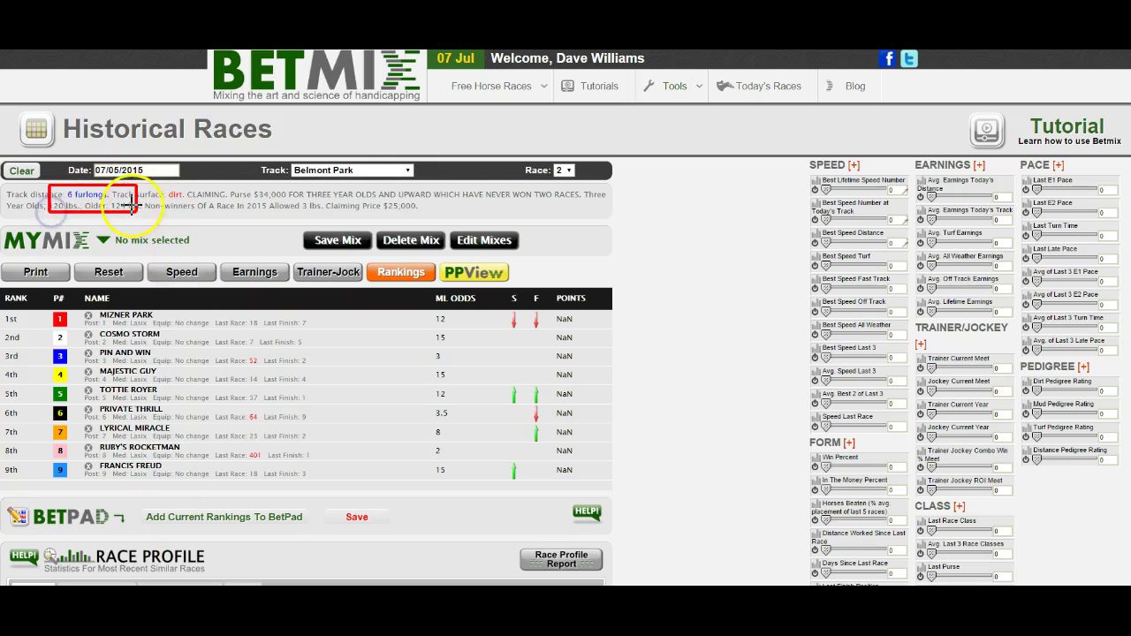
{"action": "left_click_drag", "start_coordinate": [147, 188], "coordinate": [188, 205]}
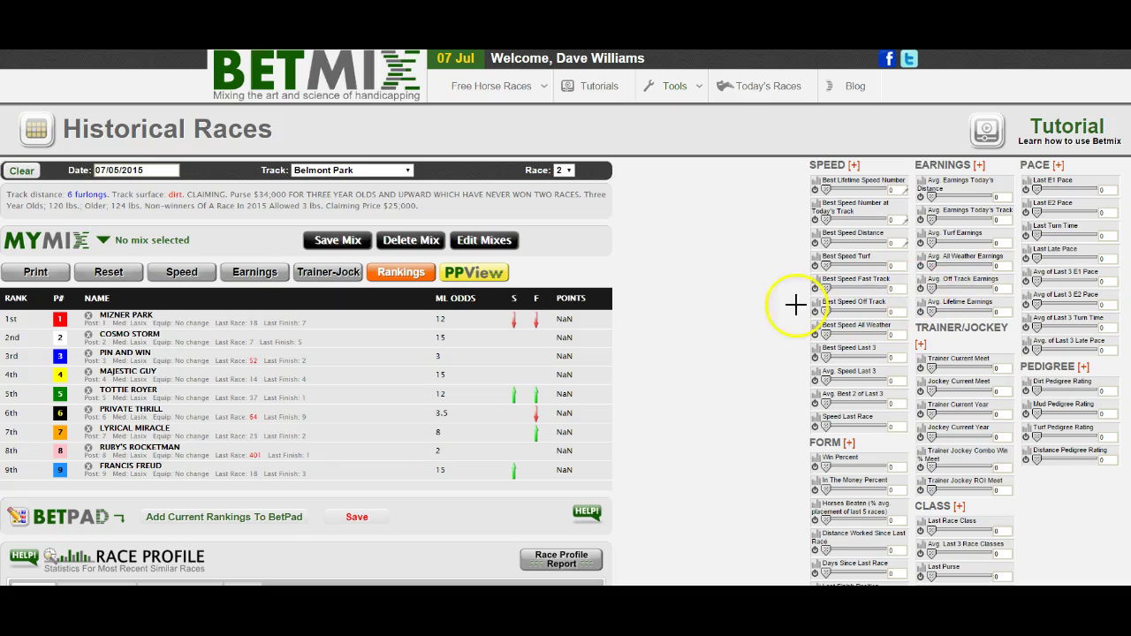
{"action": "left_click", "coordinate": [630, 60]}
- Examine the full ranked factor list in the Race Profile, from the first factor to the last and back
{"action": "scroll", "coordinate": [311, 464], "scroll_direction": "down", "scroll_amount": 5}
{"action": "scroll", "coordinate": [311, 464], "scroll_direction": "up", "scroll_amount": 3}
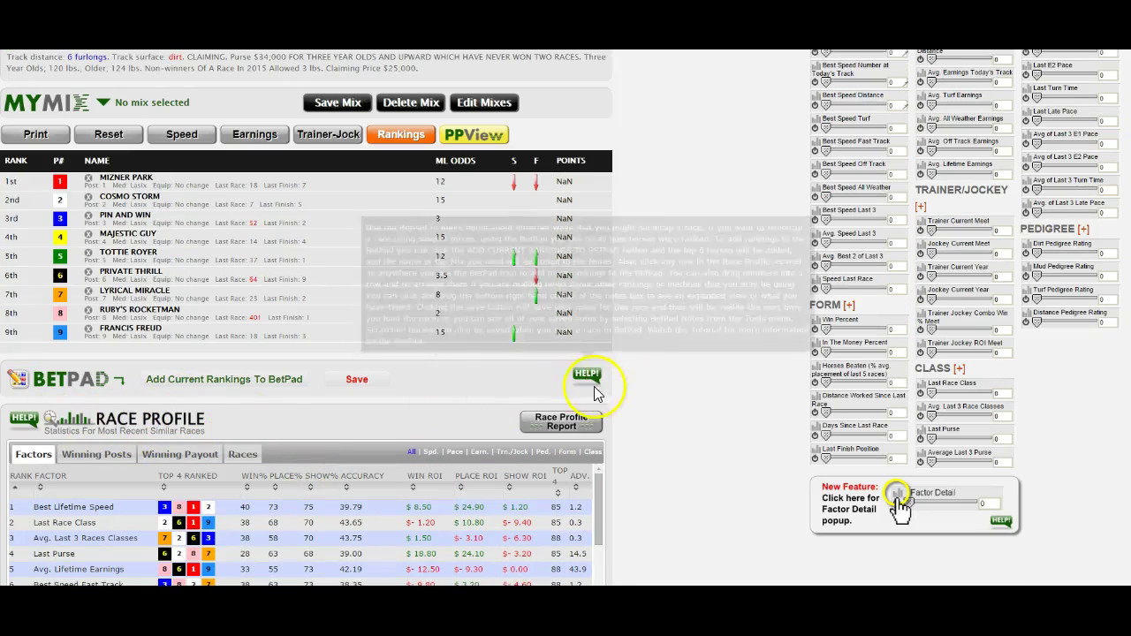
{"action": "scroll", "coordinate": [626, 389], "scroll_direction": "down", "scroll_amount": 3}
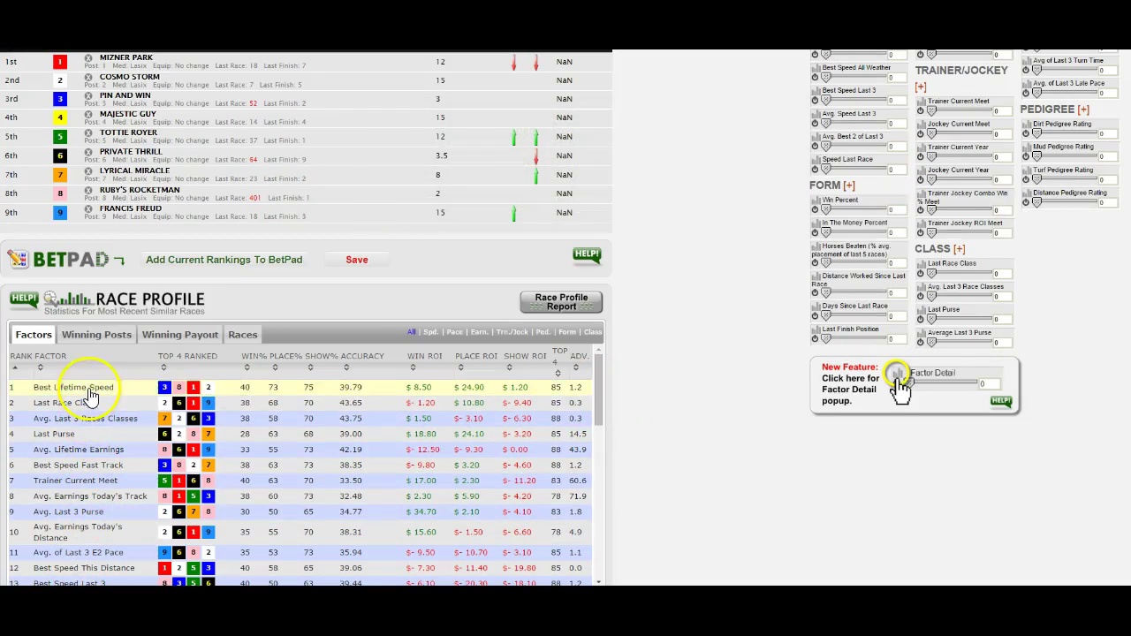
{"action": "scroll", "coordinate": [619, 374], "scroll_direction": "up", "scroll_amount": 3}
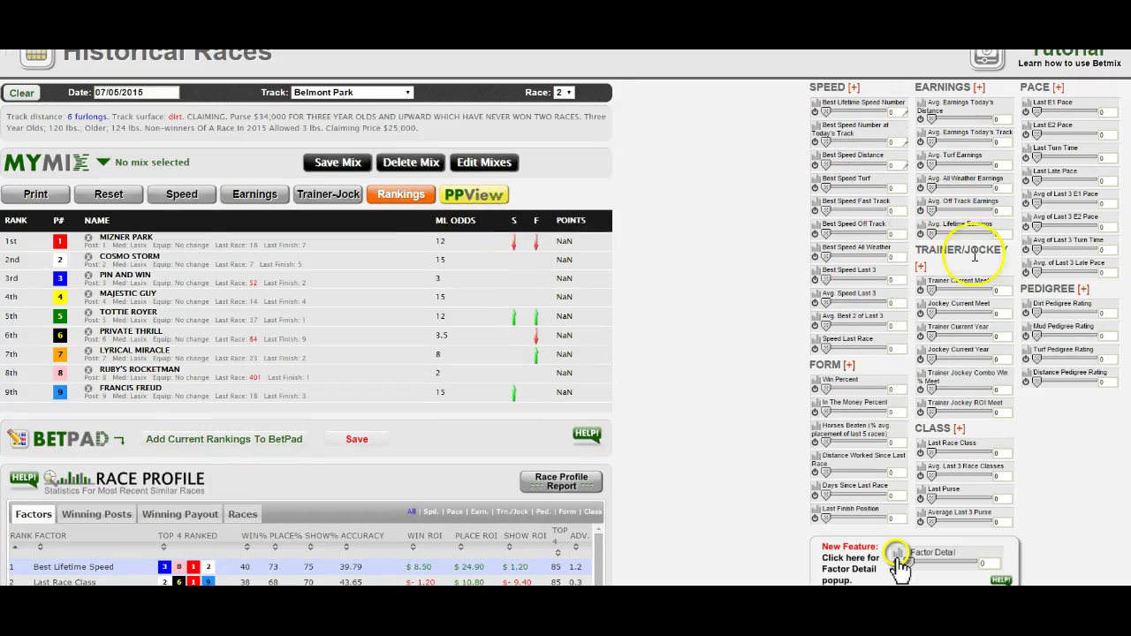
{"action": "scroll", "coordinate": [740, 383], "scroll_direction": "down", "scroll_amount": 3}
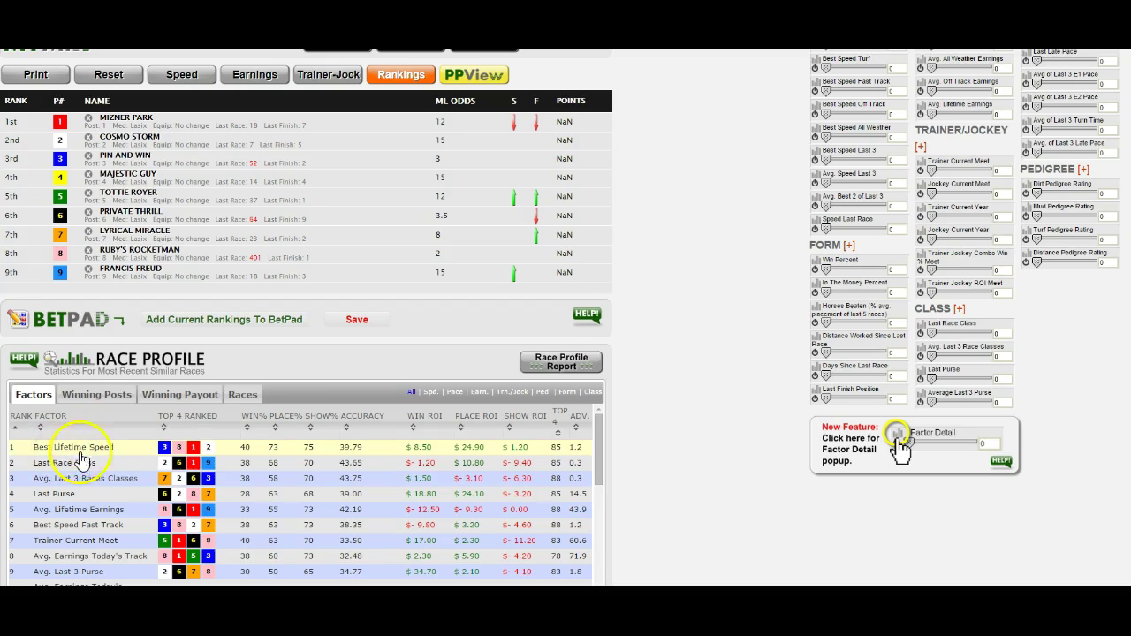
{"action": "scroll", "coordinate": [593, 468], "scroll_direction": "down", "scroll_amount": 10}
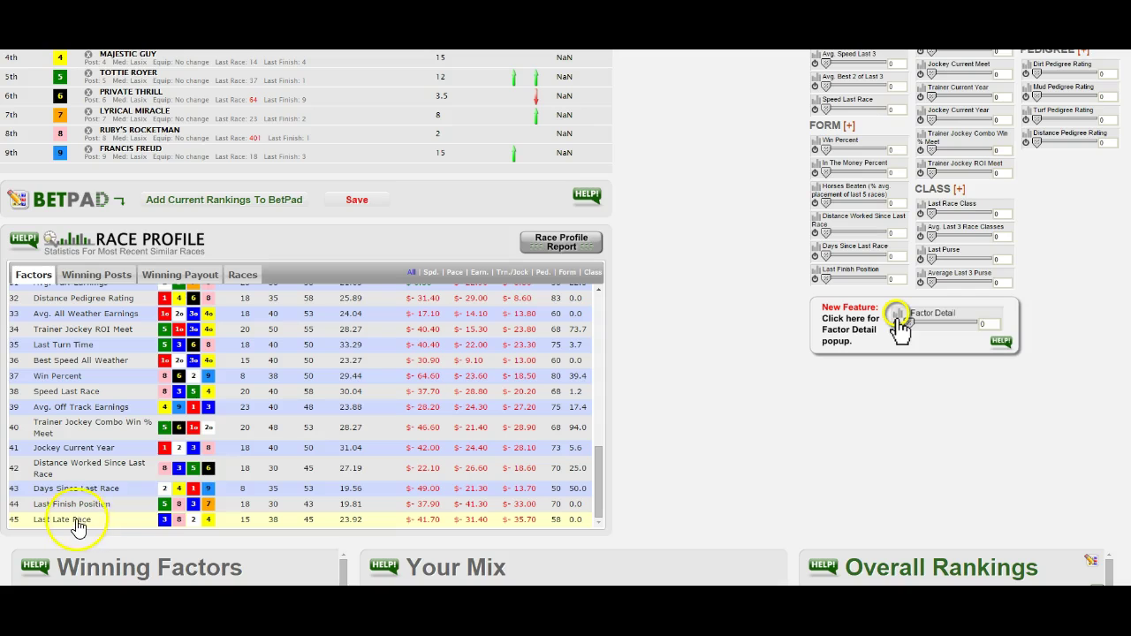
{"action": "left_click_drag", "start_coordinate": [600, 477], "coordinate": [618, 306]}
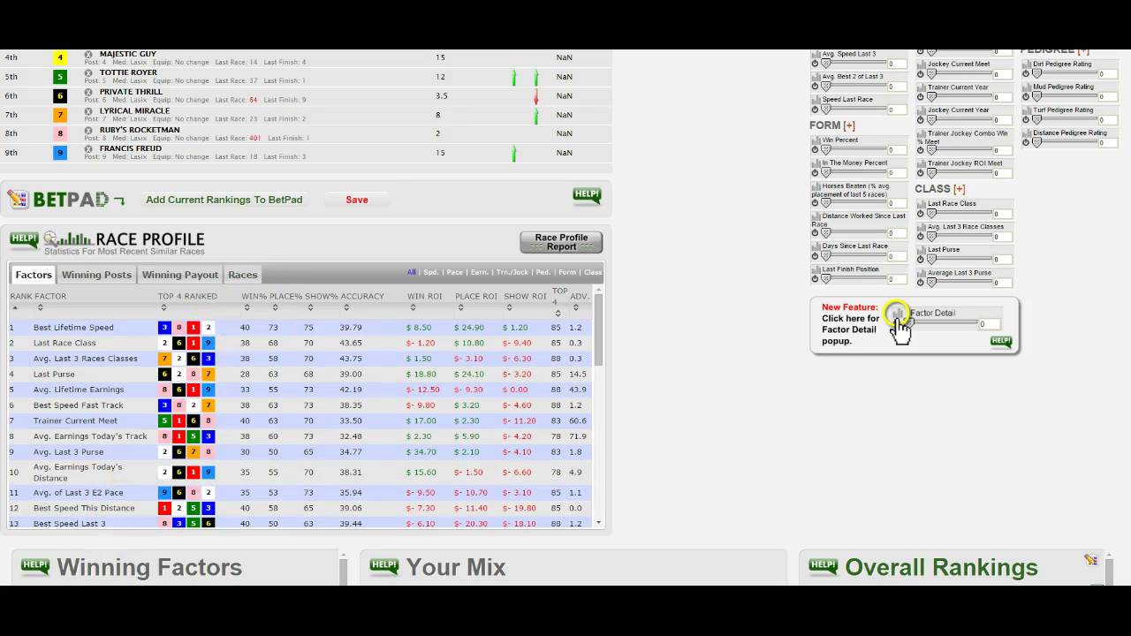
- Sort the Race Profile factors by win percentage and return them to rank order
{"action": "left_click", "coordinate": [251, 296]}
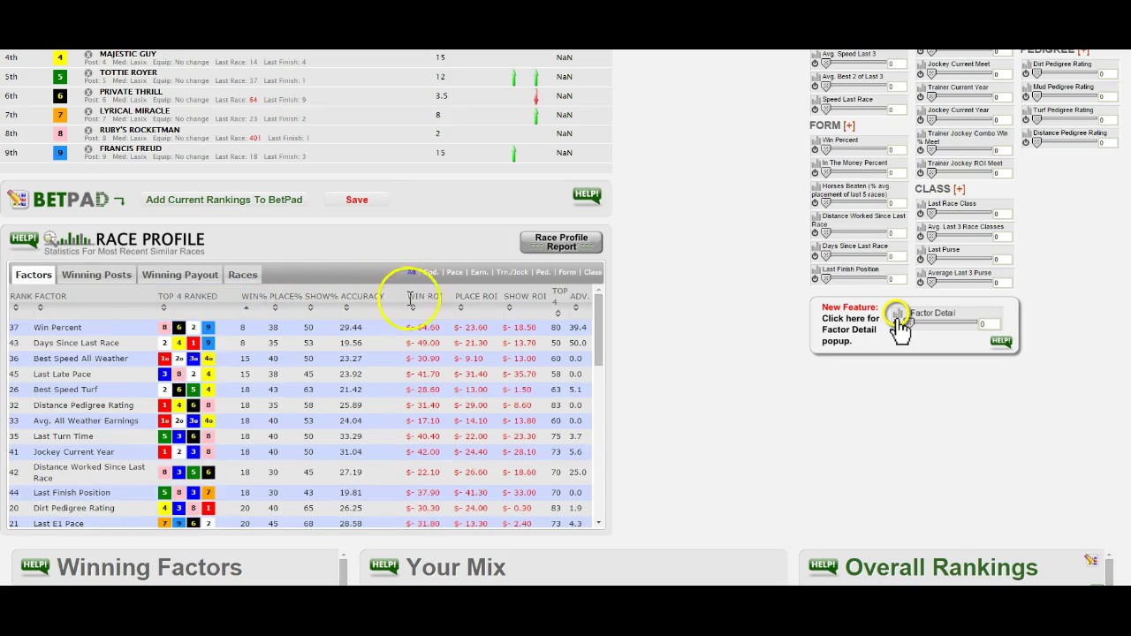
{"action": "left_click", "coordinate": [598, 299]}
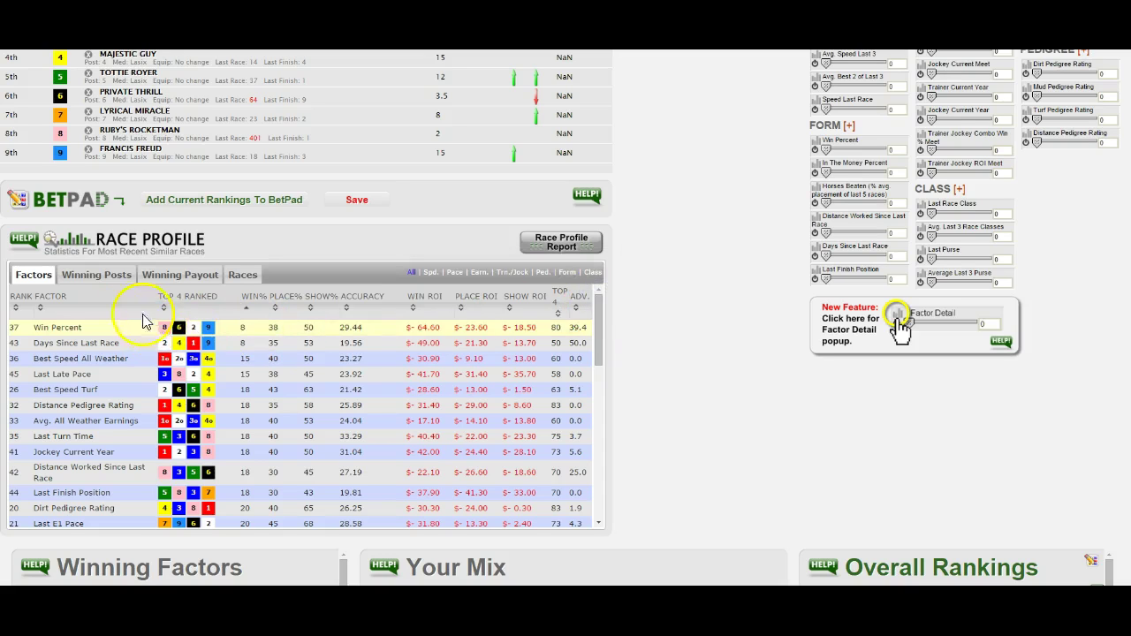
{"action": "left_click", "coordinate": [16, 311]}
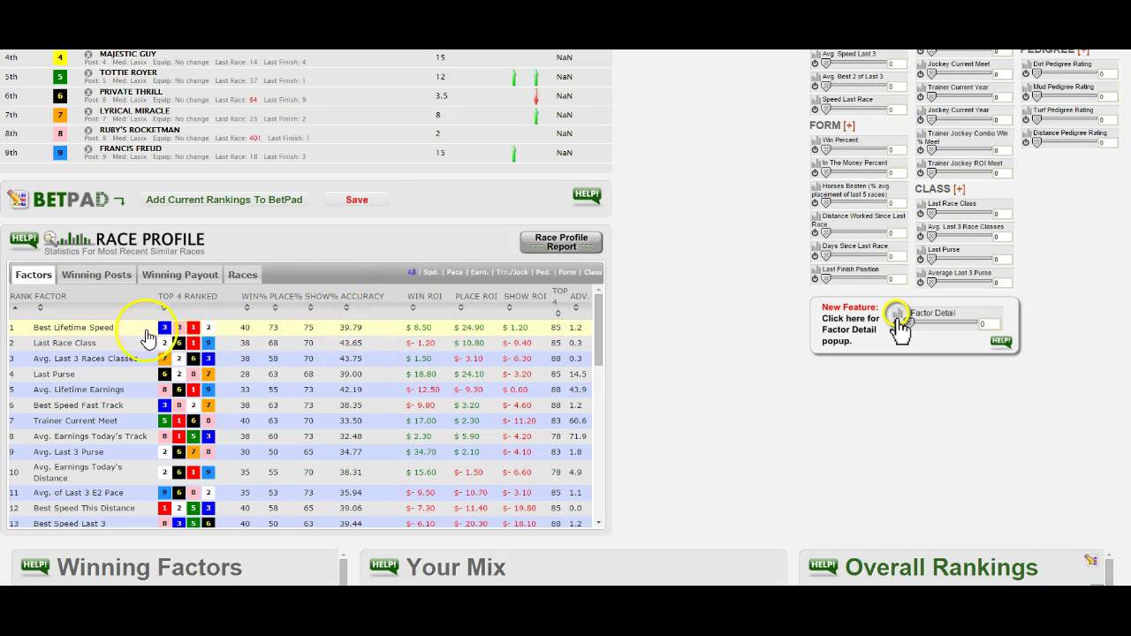
- Open the Race Profile Report to see the similar past races and return to the Historical Races page
{"action": "scroll", "coordinate": [124, 336], "scroll_direction": "up", "scroll_amount": 3}
{"action": "scroll", "coordinate": [141, 339], "scroll_direction": "down", "scroll_amount": 2}
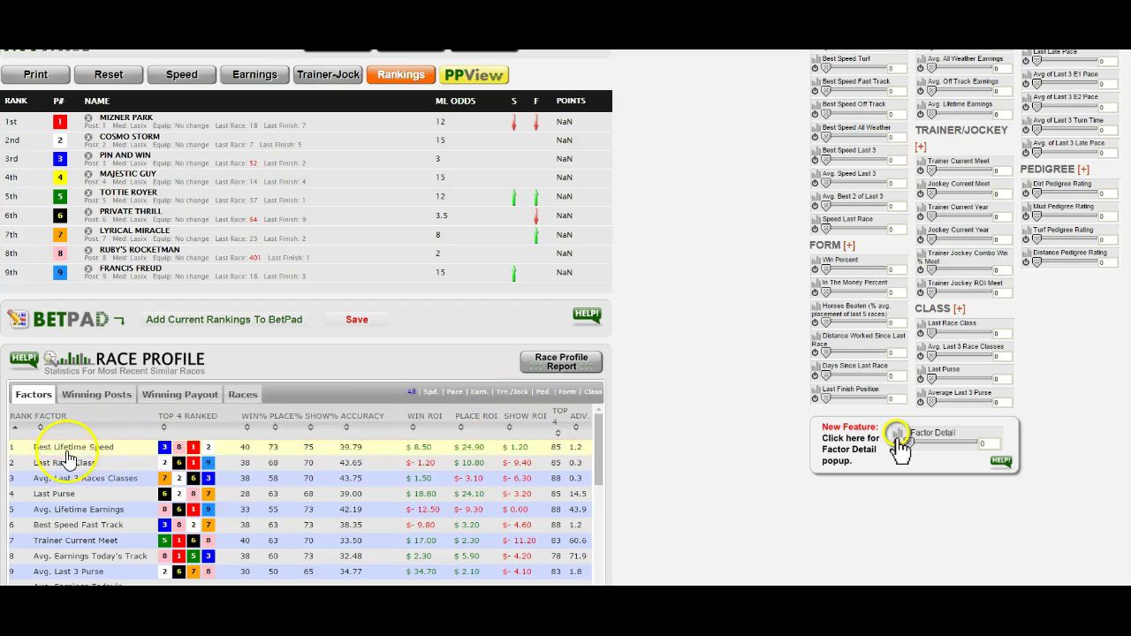
{"action": "scroll", "coordinate": [626, 338], "scroll_direction": "up", "scroll_amount": 1}
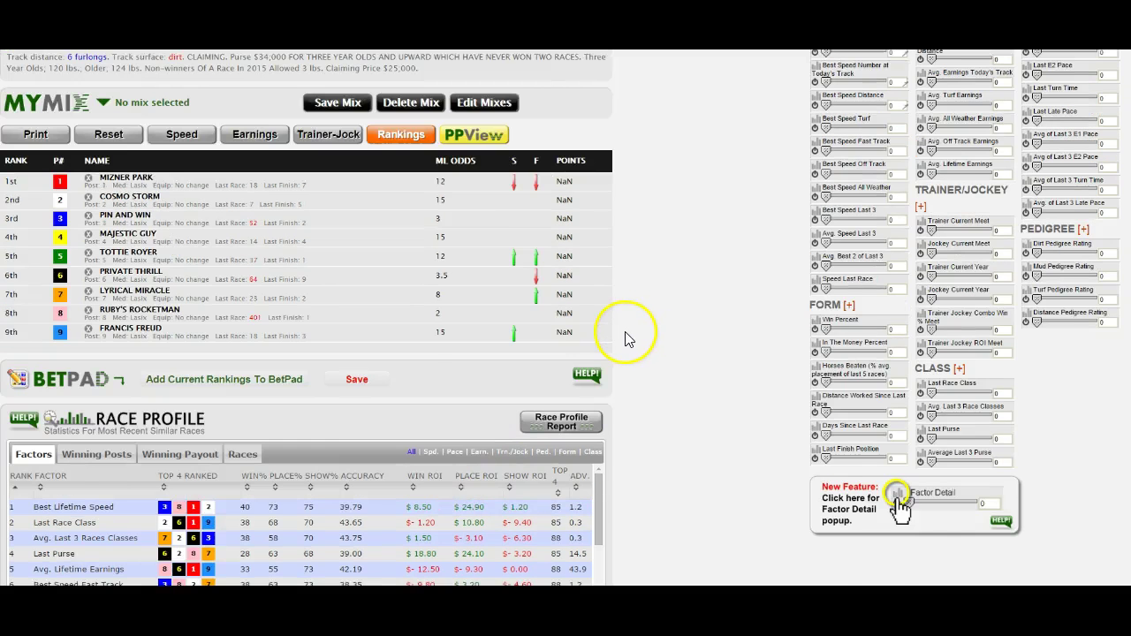
{"action": "scroll", "coordinate": [625, 338], "scroll_direction": "up", "scroll_amount": 1}
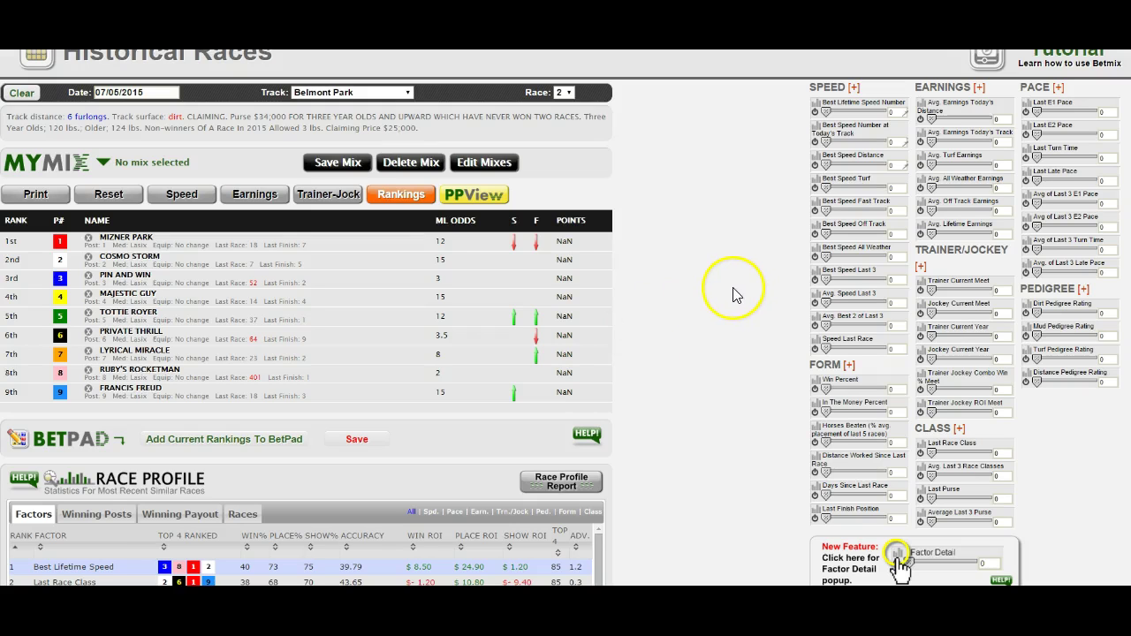
{"action": "scroll", "coordinate": [730, 296], "scroll_direction": "down", "scroll_amount": 1}
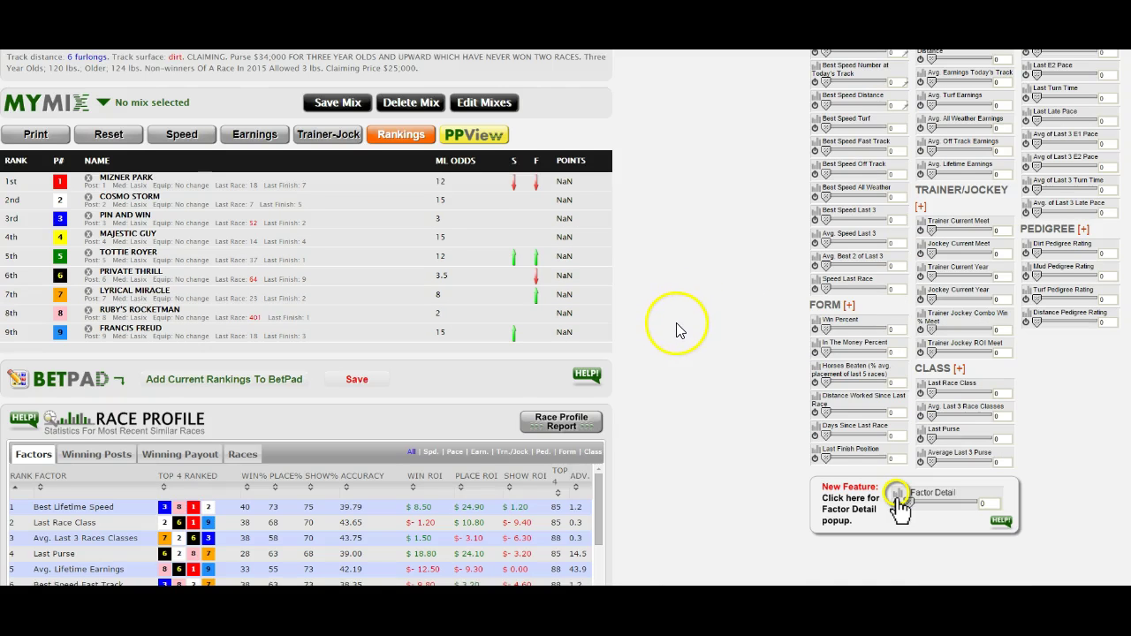
{"action": "scroll", "coordinate": [677, 329], "scroll_direction": "down", "scroll_amount": 1}
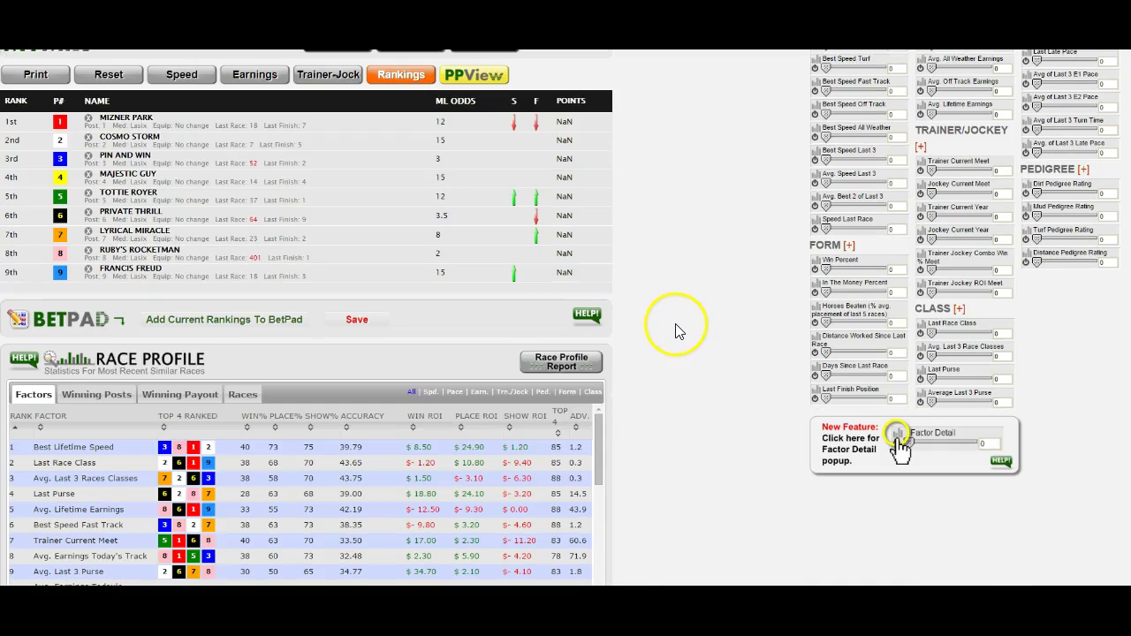
{"action": "left_click", "coordinate": [571, 372]}
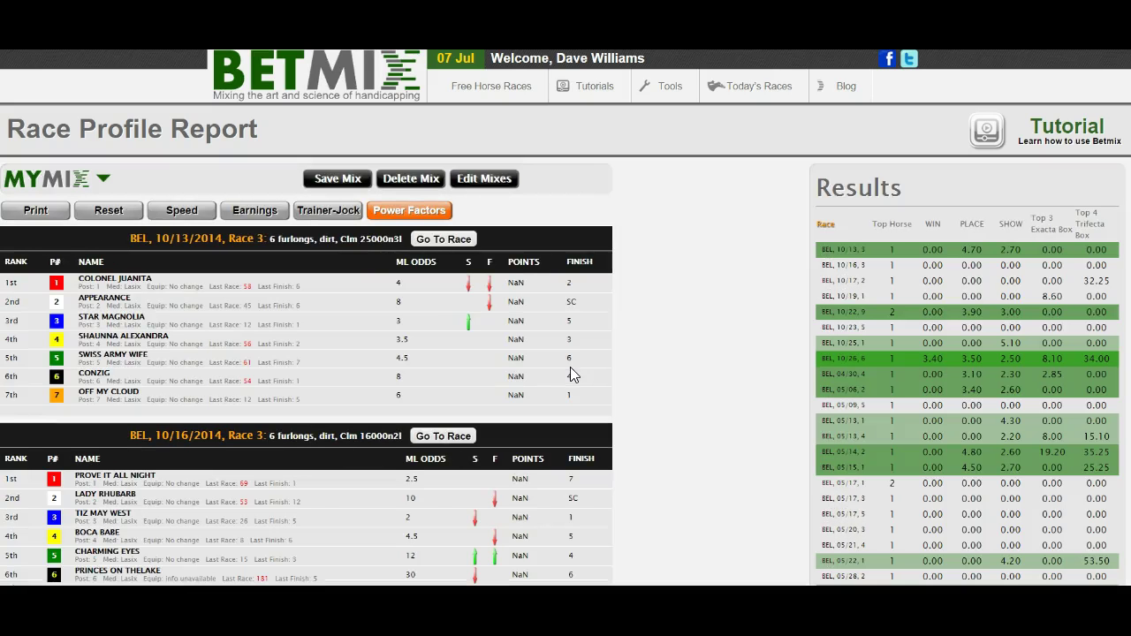
{"action": "left_click", "coordinate": [402, 327]}
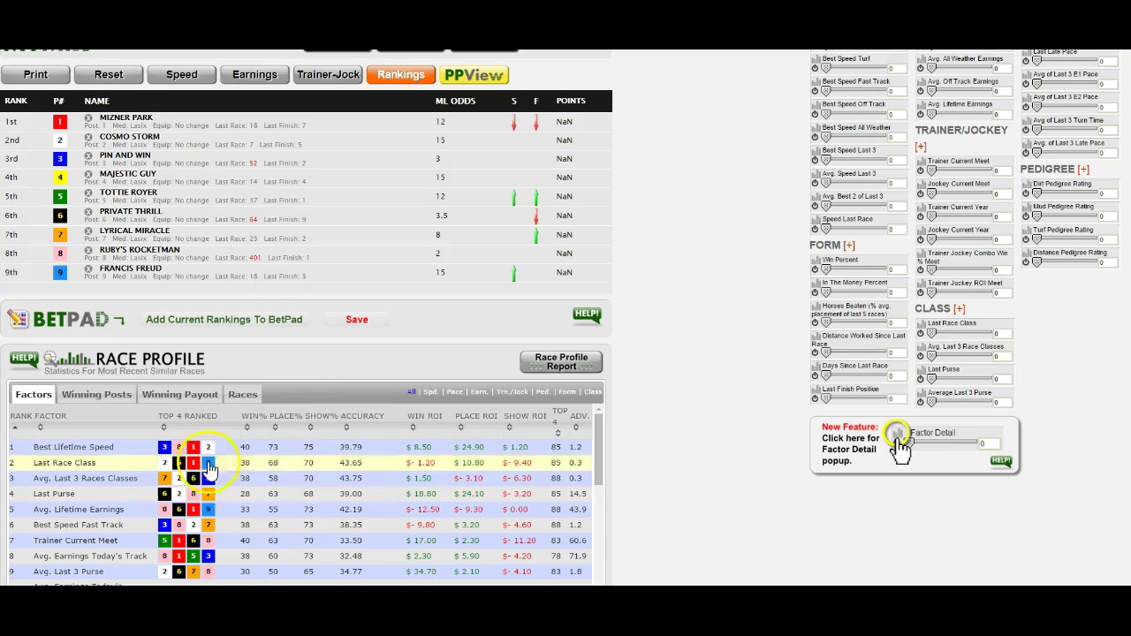
- Display the Winning Posts chart in the Race Profile and inspect the bar for post position 6
{"action": "left_click", "coordinate": [190, 457]}
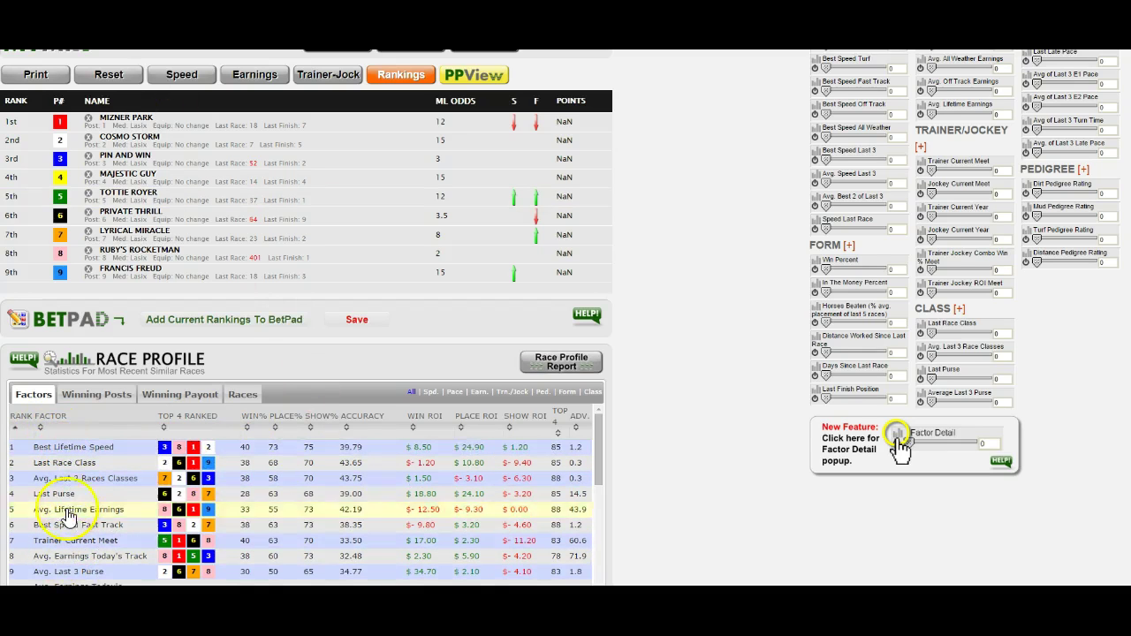
{"action": "scroll", "coordinate": [94, 434], "scroll_direction": "up", "scroll_amount": 2}
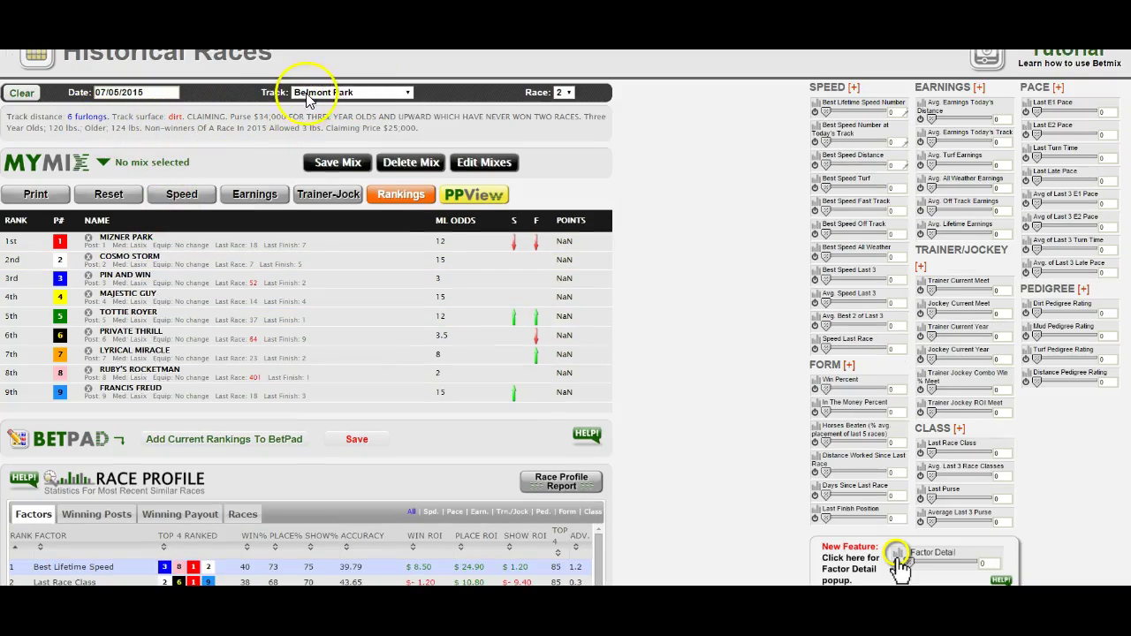
{"action": "scroll", "coordinate": [300, 387], "scroll_direction": "down", "scroll_amount": 1}
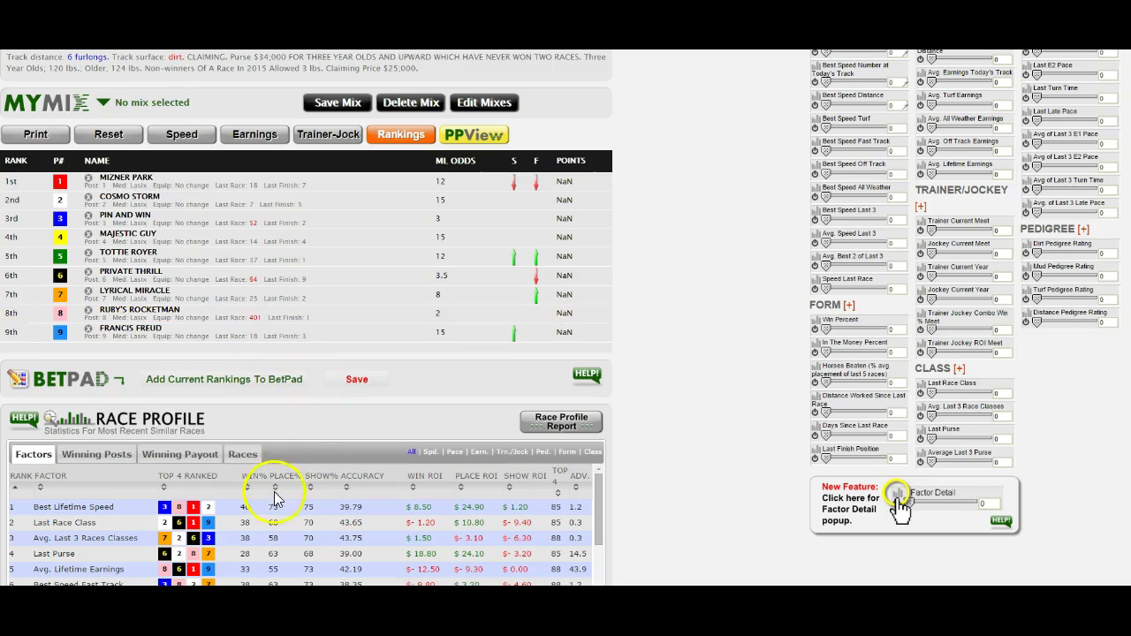
{"action": "left_click", "coordinate": [96, 455]}
{"action": "mouse_move", "coordinate": [335, 472]}
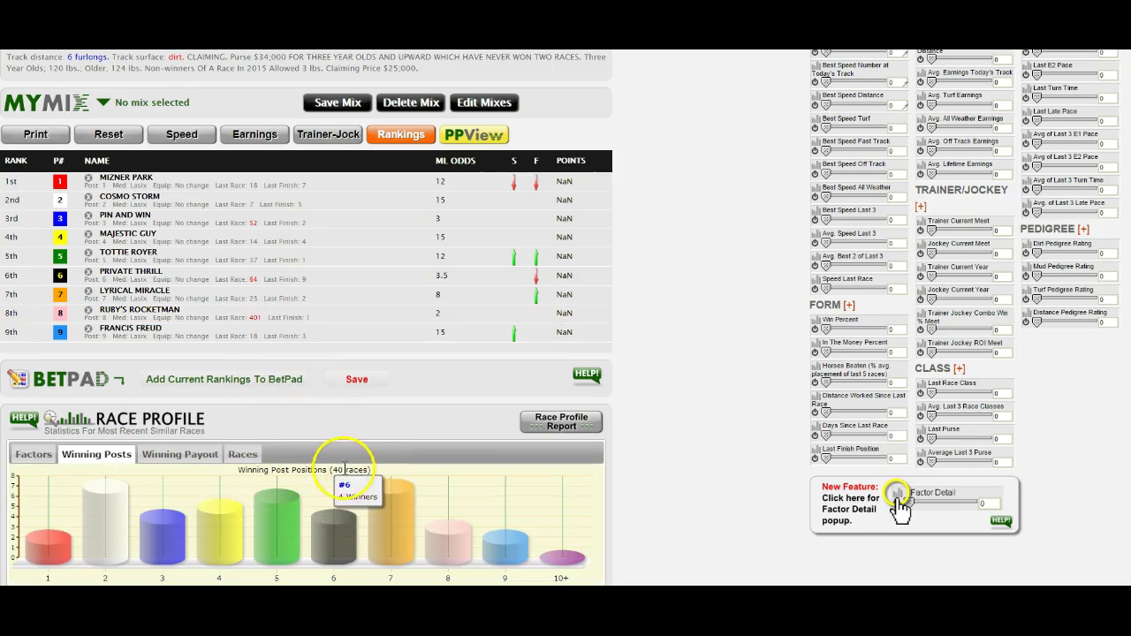
- Display the Winning Payout chart and the Races list in the Race Profile, and read through the list
{"action": "left_click", "coordinate": [179, 454]}
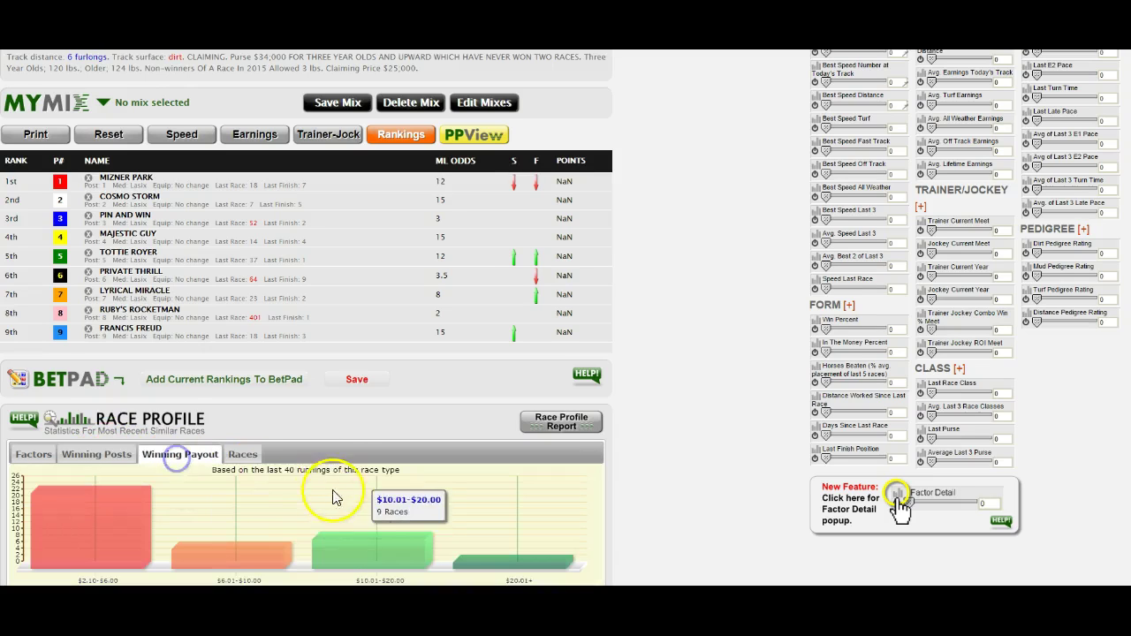
{"action": "left_click", "coordinate": [248, 461]}
{"action": "scroll", "coordinate": [203, 510], "scroll_direction": "down", "scroll_amount": 10}
{"action": "scroll", "coordinate": [205, 514], "scroll_direction": "up", "scroll_amount": 12}
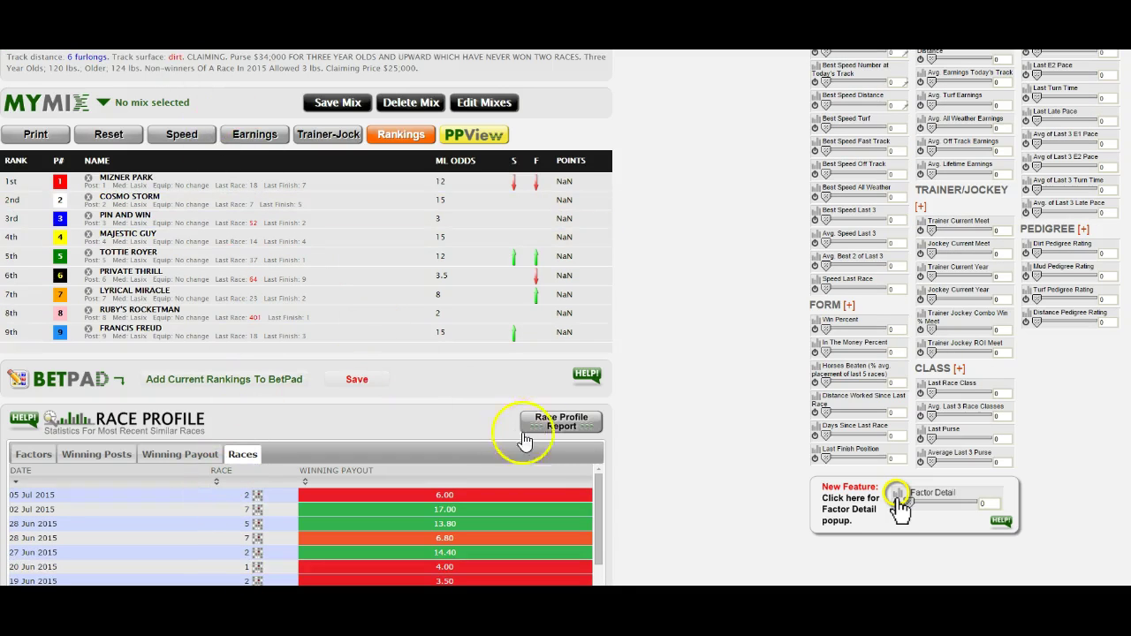
- Open the Race Profile Report and look through its past races from the first to the last
{"action": "left_click", "coordinate": [561, 421]}
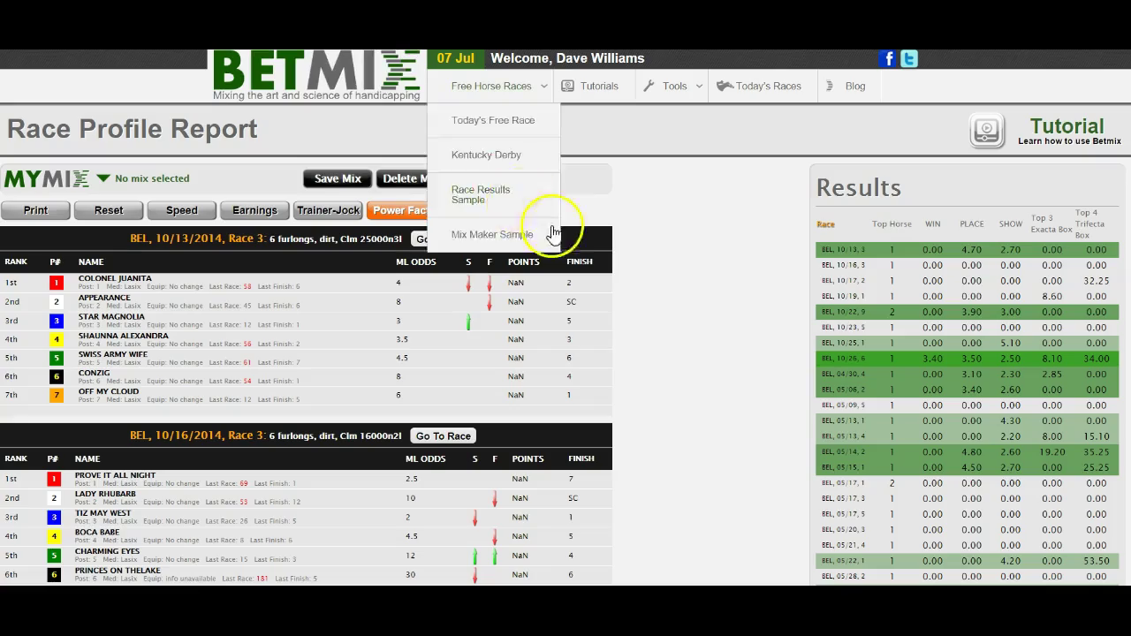
{"action": "scroll", "coordinate": [790, 230], "scroll_direction": "down", "scroll_amount": 3}
{"action": "scroll", "coordinate": [863, 216], "scroll_direction": "up", "scroll_amount": 2}
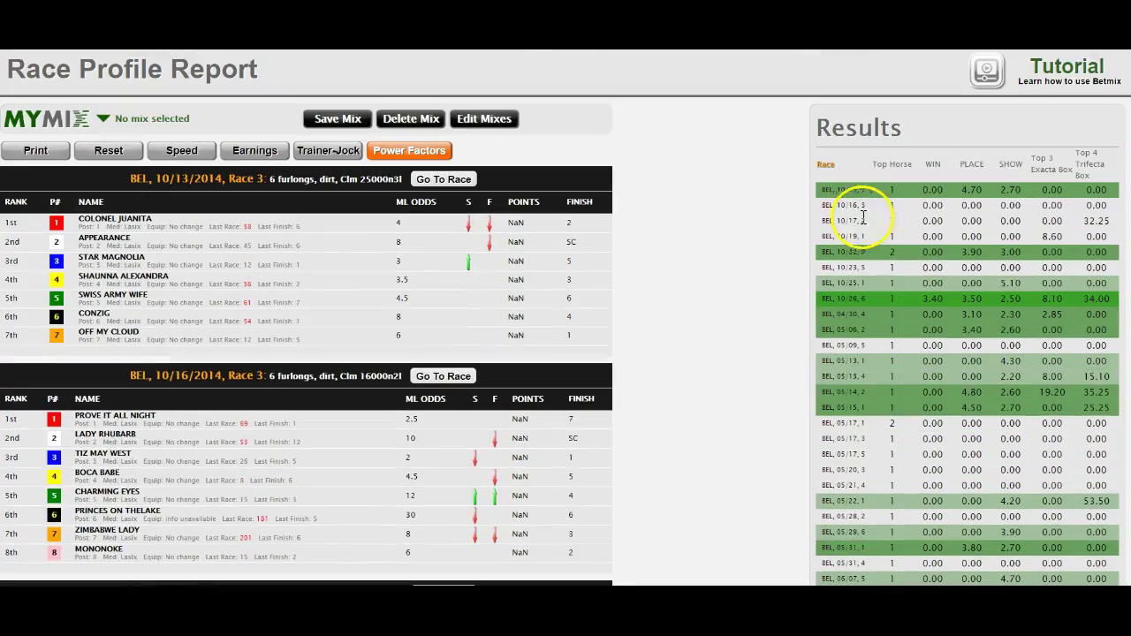
{"action": "scroll", "coordinate": [565, 318], "scroll_direction": "down", "scroll_amount": 20}
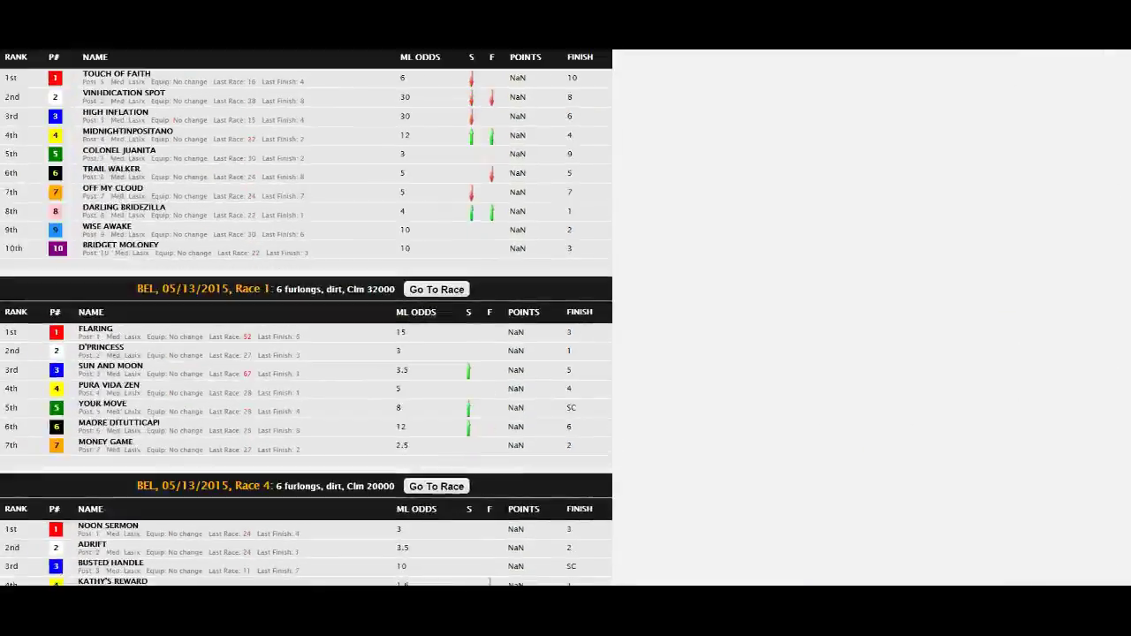
{"action": "scroll", "coordinate": [565, 318], "scroll_direction": "down", "scroll_amount": 10}
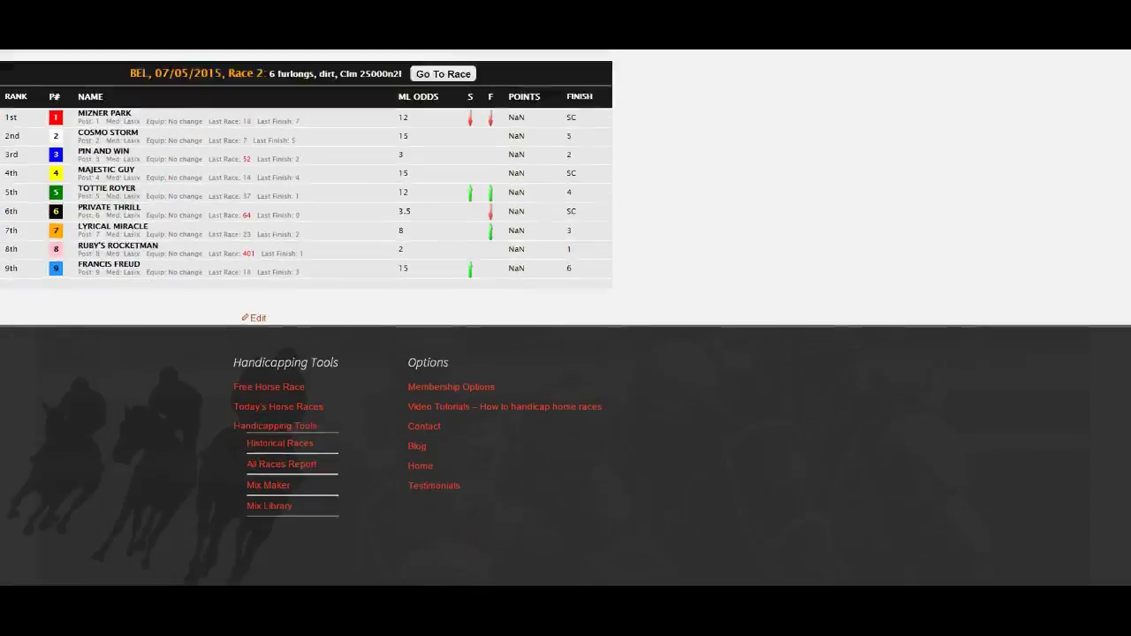
{"action": "scroll", "coordinate": [565, 318], "scroll_direction": "up", "scroll_amount": 20}
{"action": "scroll", "coordinate": [565, 318], "scroll_direction": "down", "scroll_amount": 1}
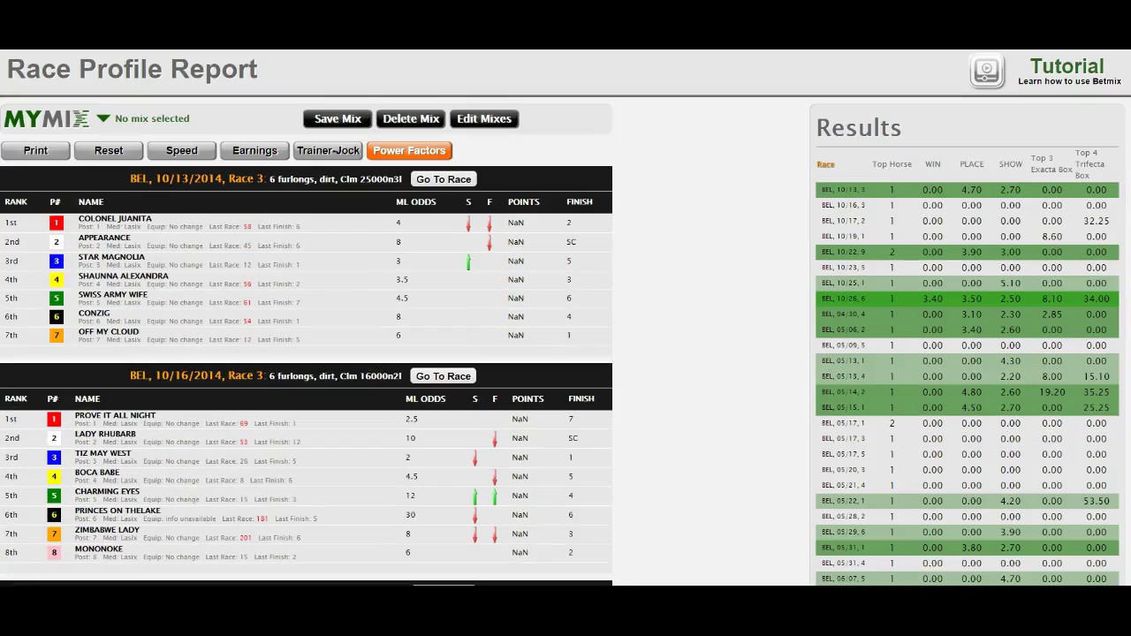
- Compare the earliest race cards in the report with their matching rows in the Results table
{"action": "scroll", "coordinate": [245, 283], "scroll_direction": "down", "scroll_amount": 2}
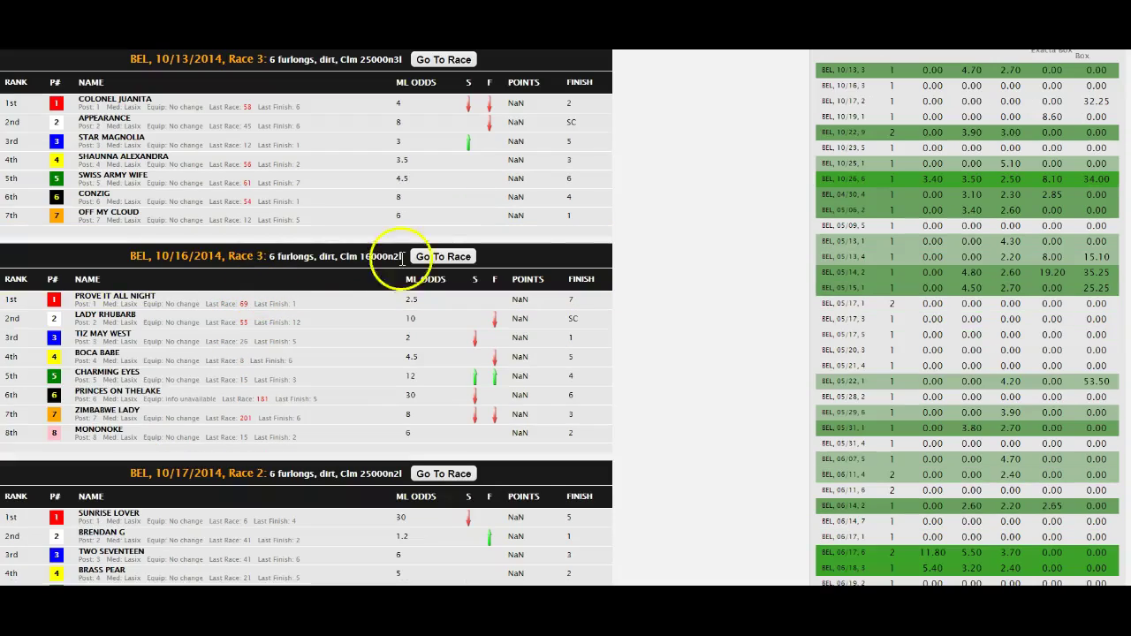
{"action": "scroll", "coordinate": [862, 189], "scroll_direction": "up", "scroll_amount": 2}
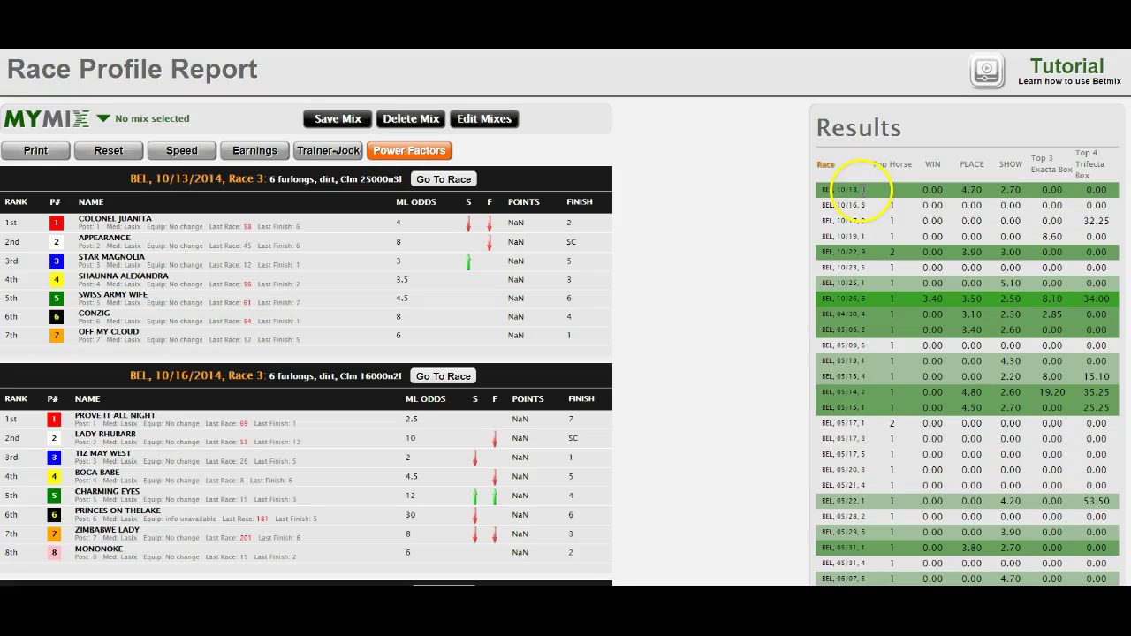
{"action": "scroll", "coordinate": [566, 318], "scroll_direction": "down", "scroll_amount": 2}
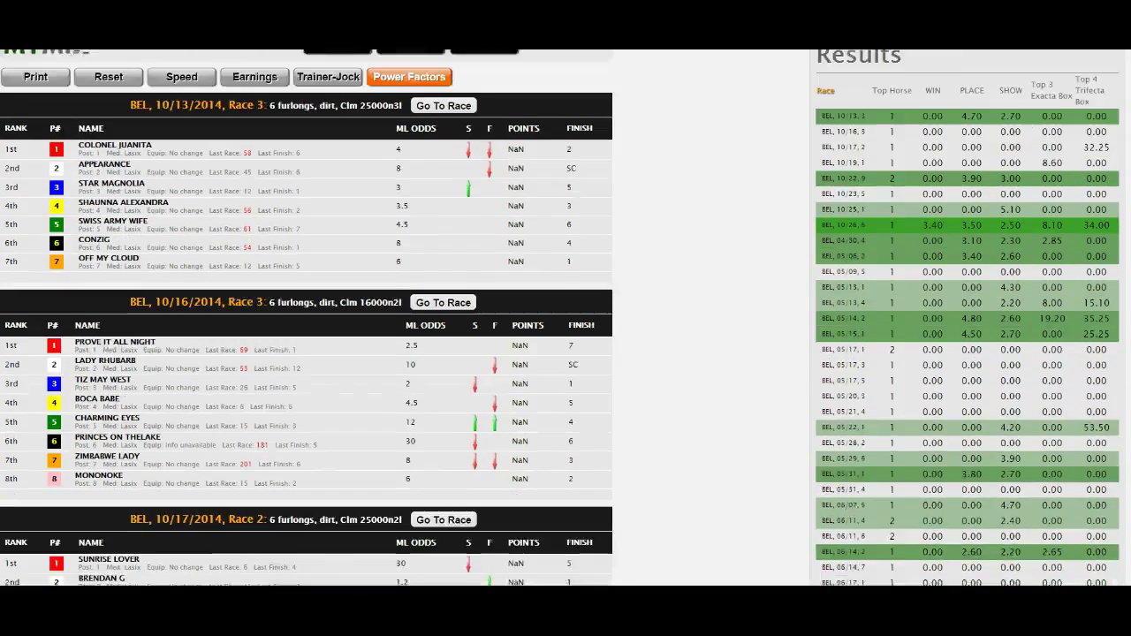
{"action": "scroll", "coordinate": [826, 127], "scroll_direction": "up", "scroll_amount": 1}
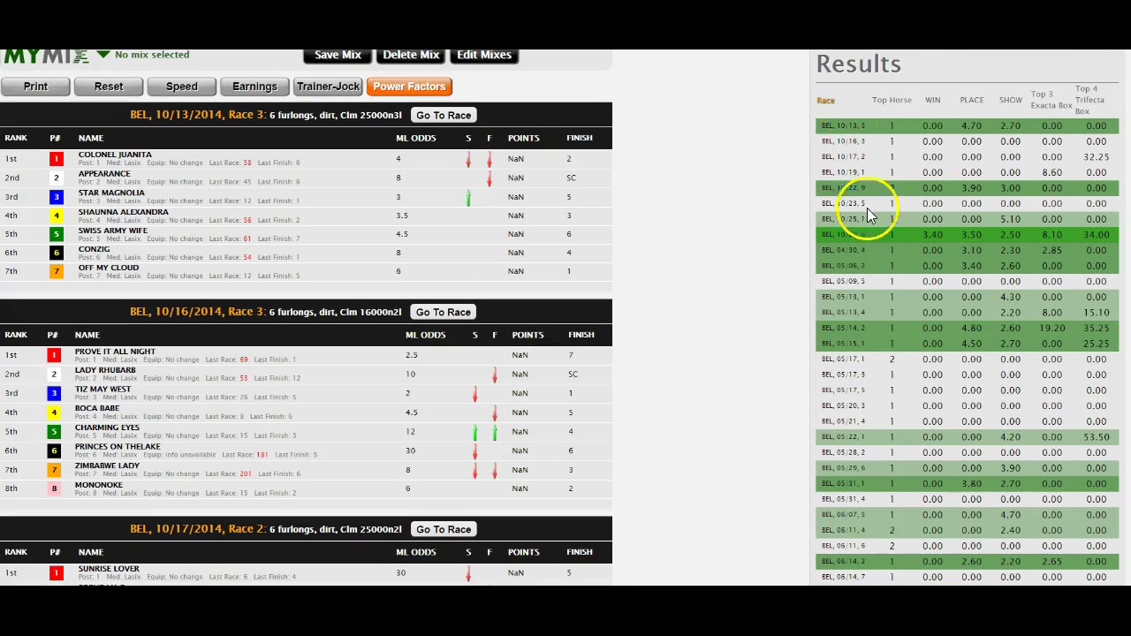
- Examine the profit, wins and win percentages under the Results table and the average rank of winner with all factors at 0
{"action": "scroll", "coordinate": [566, 318], "scroll_direction": "down", "scroll_amount": 10}
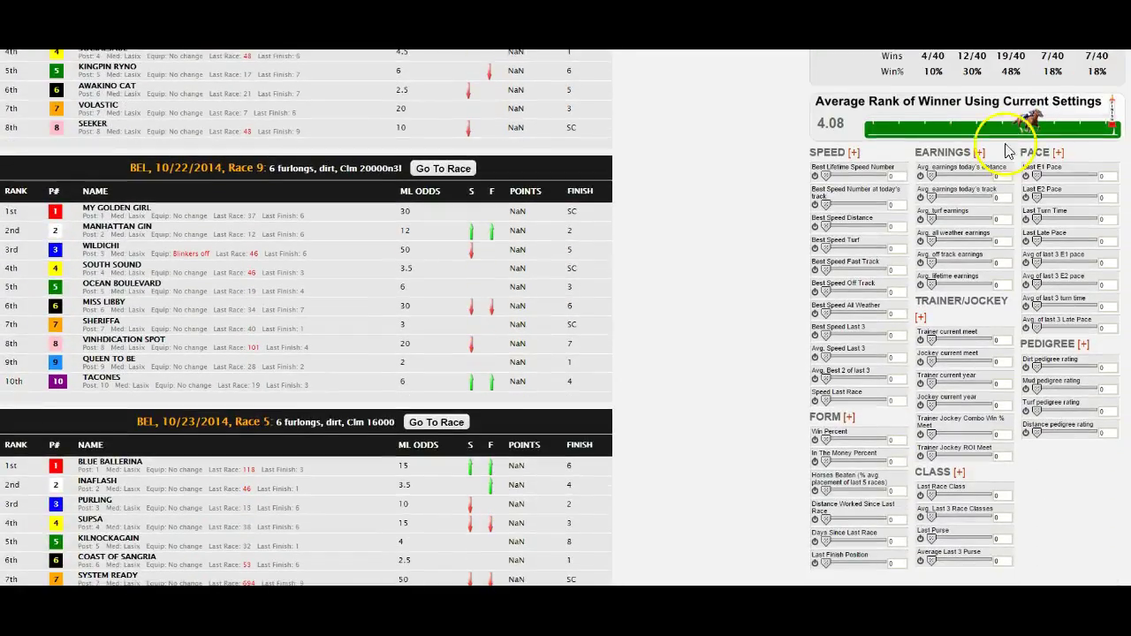
{"action": "scroll", "coordinate": [967, 185], "scroll_direction": "up", "scroll_amount": 1}
{"action": "mouse_move", "coordinate": [941, 243]}
{"action": "left_mouse_down"}
{"action": "mouse_move", "coordinate": [963, 248]}
{"action": "mouse_move", "coordinate": [919, 247]}
{"action": "left_mouse_up"}
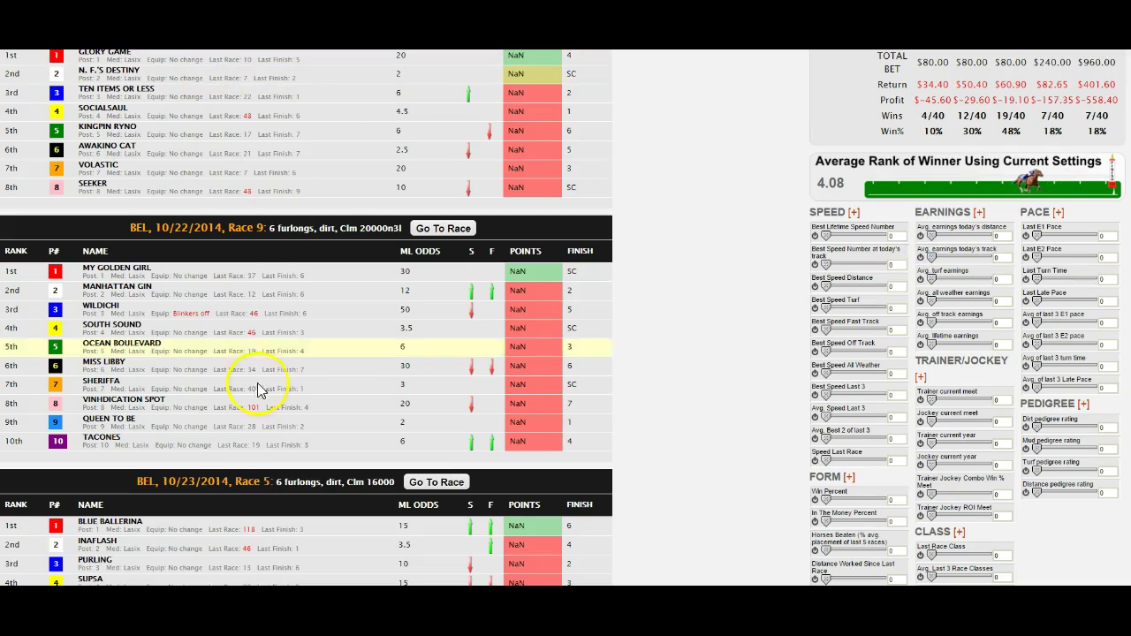
{"action": "mouse_move", "coordinate": [873, 89]}
{"action": "left_mouse_down"}
{"action": "mouse_move", "coordinate": [1010, 153]}
{"action": "mouse_move", "coordinate": [1115, 152]}
{"action": "left_mouse_up"}
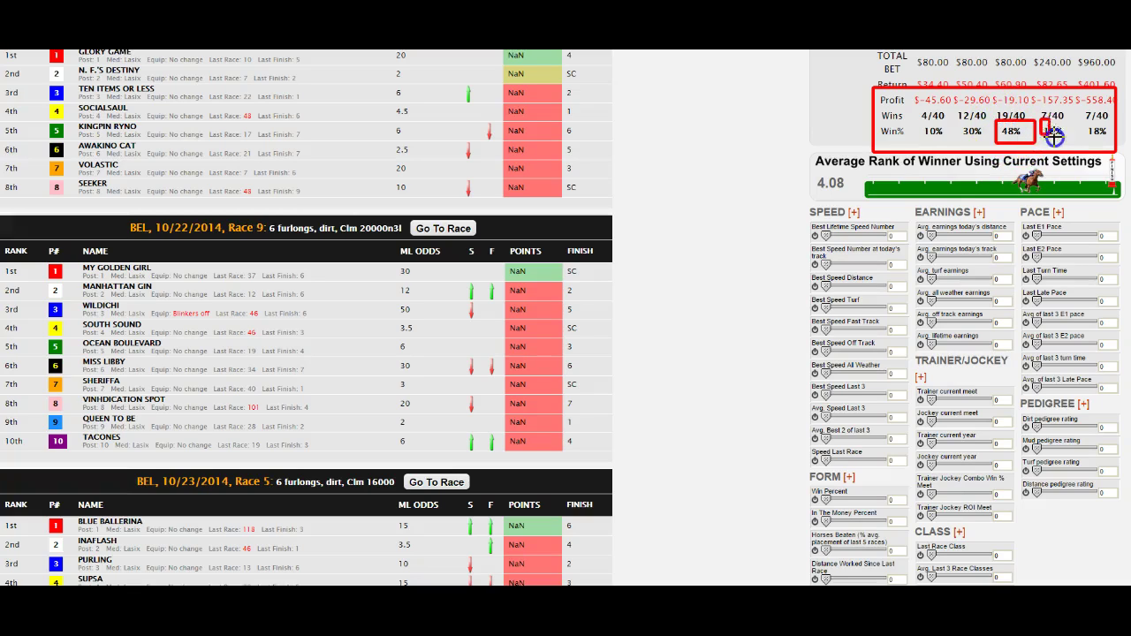
{"action": "left_click_drag", "start_coordinate": [1093, 128], "coordinate": [1112, 141]}
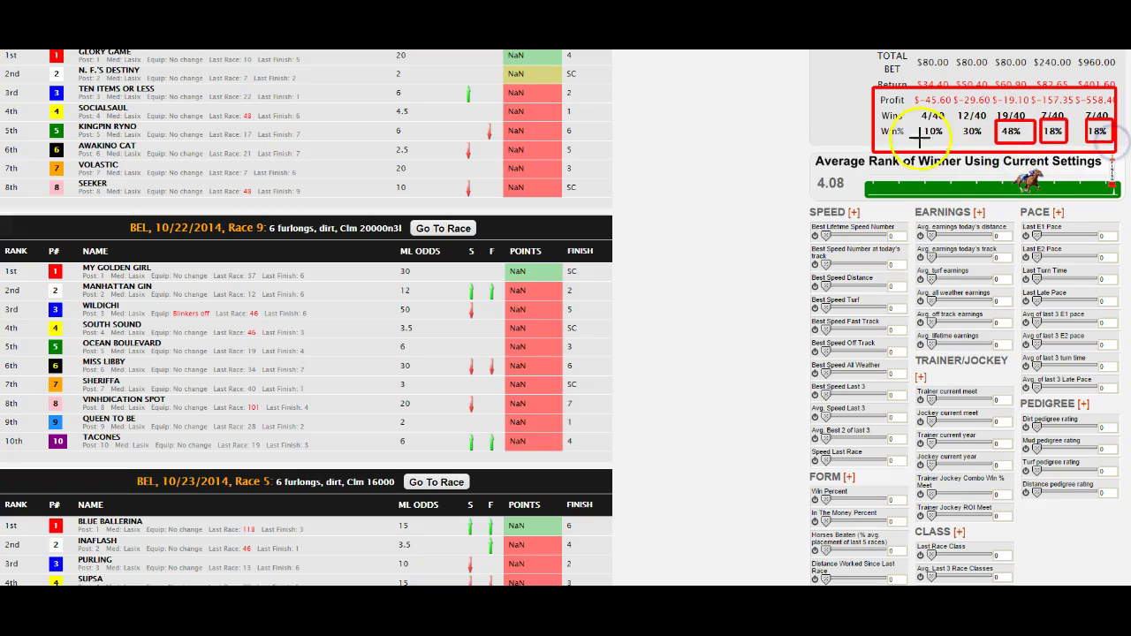
{"action": "left_click", "coordinate": [634, 68]}
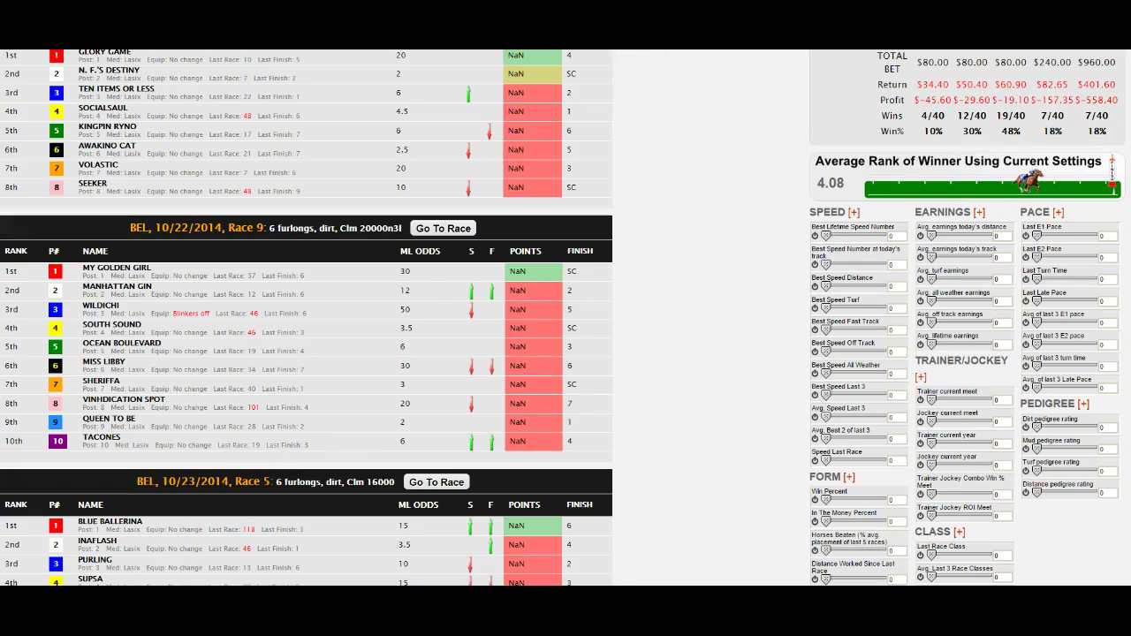
- Return to the Historical Races page and display the Race Profile factors to check the Best Lifetime Speed entry
{"action": "scroll", "coordinate": [765, 306], "scroll_direction": "up", "scroll_amount": 10}
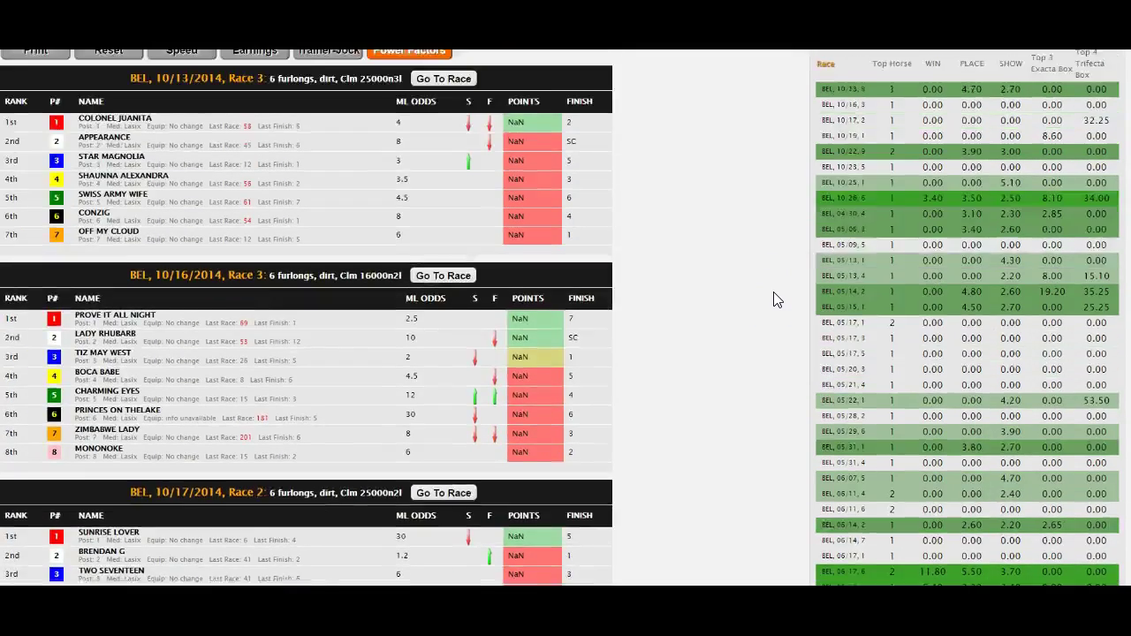
{"action": "scroll", "coordinate": [773, 300], "scroll_direction": "up", "scroll_amount": 2}
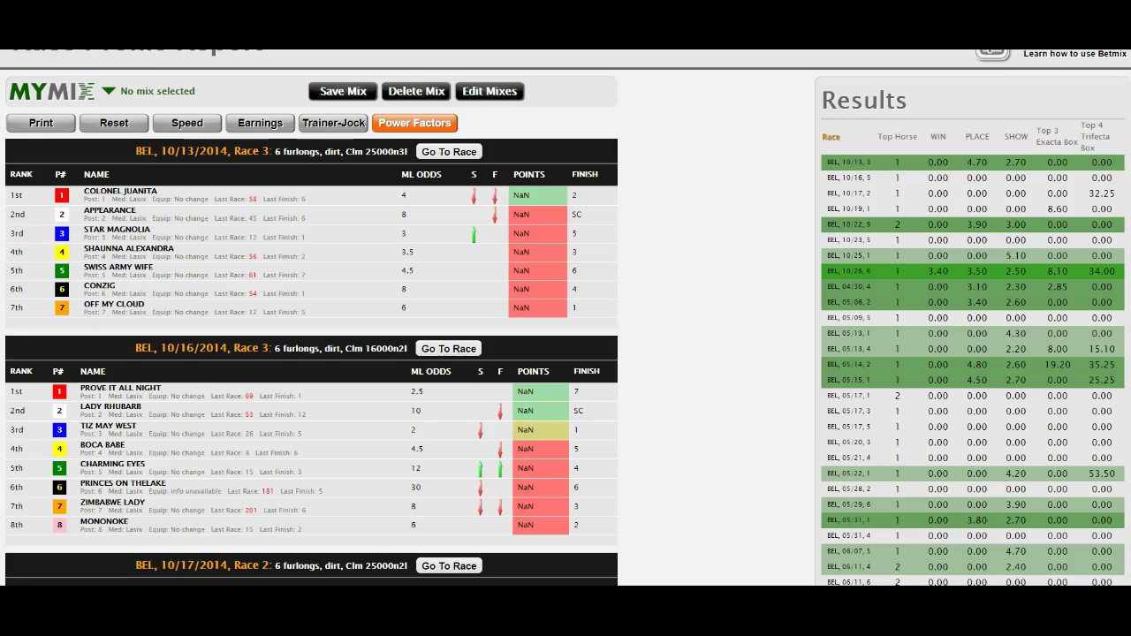
{"action": "key", "text": "alt+Left"}
{"action": "scroll", "coordinate": [311, 268], "scroll_direction": "up", "scroll_amount": 2}
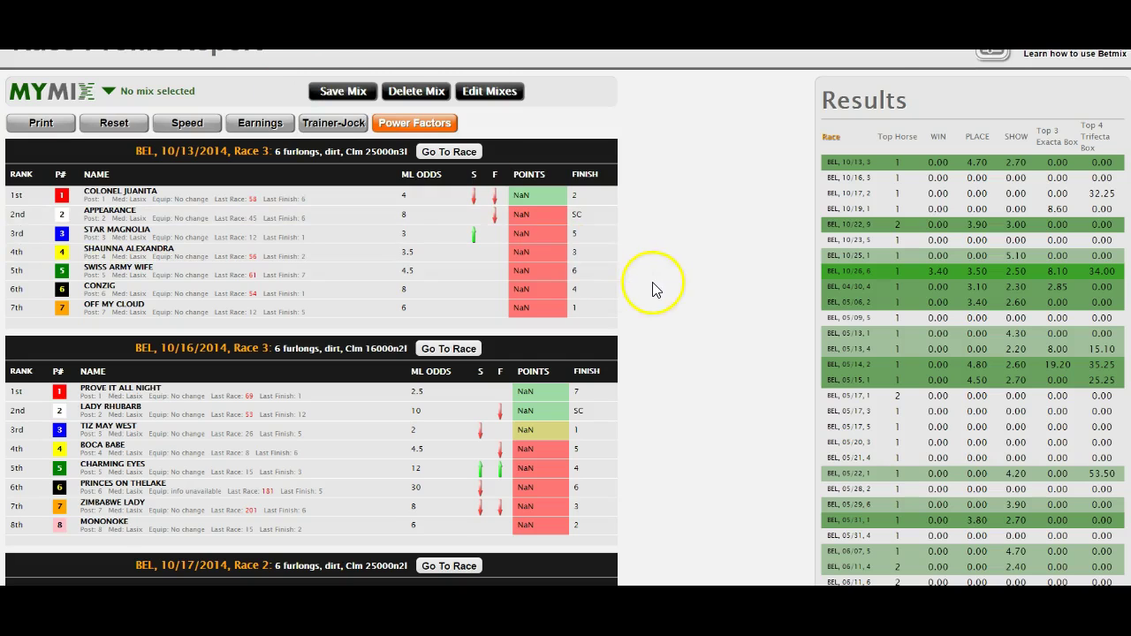
{"action": "scroll", "coordinate": [654, 289], "scroll_direction": "up", "scroll_amount": 2}
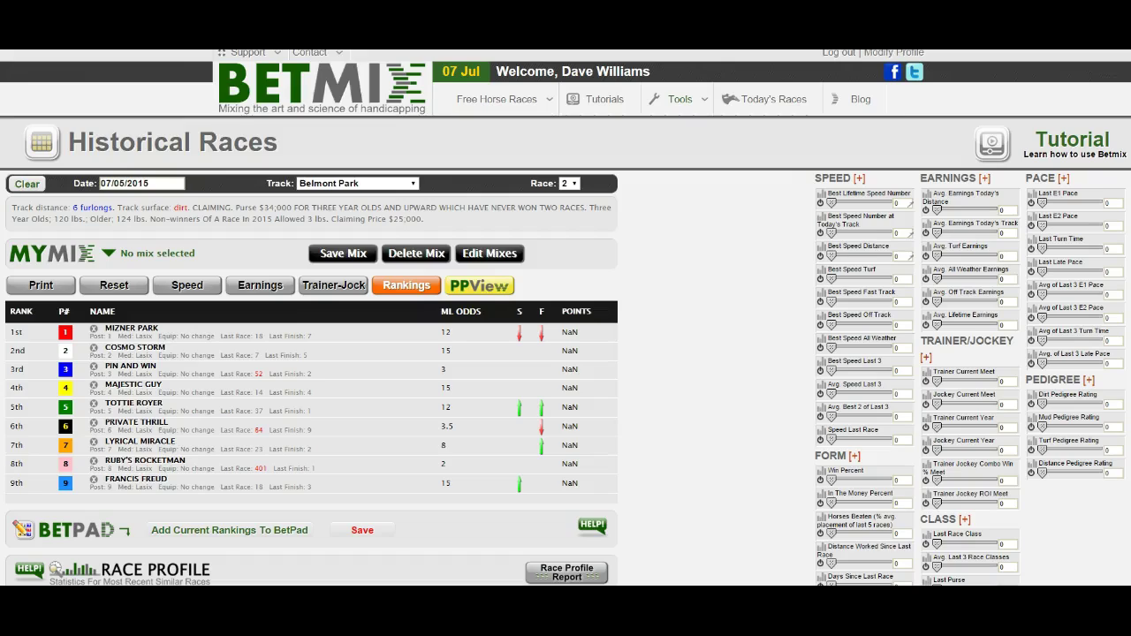
{"action": "scroll", "coordinate": [341, 366], "scroll_direction": "down", "scroll_amount": 5}
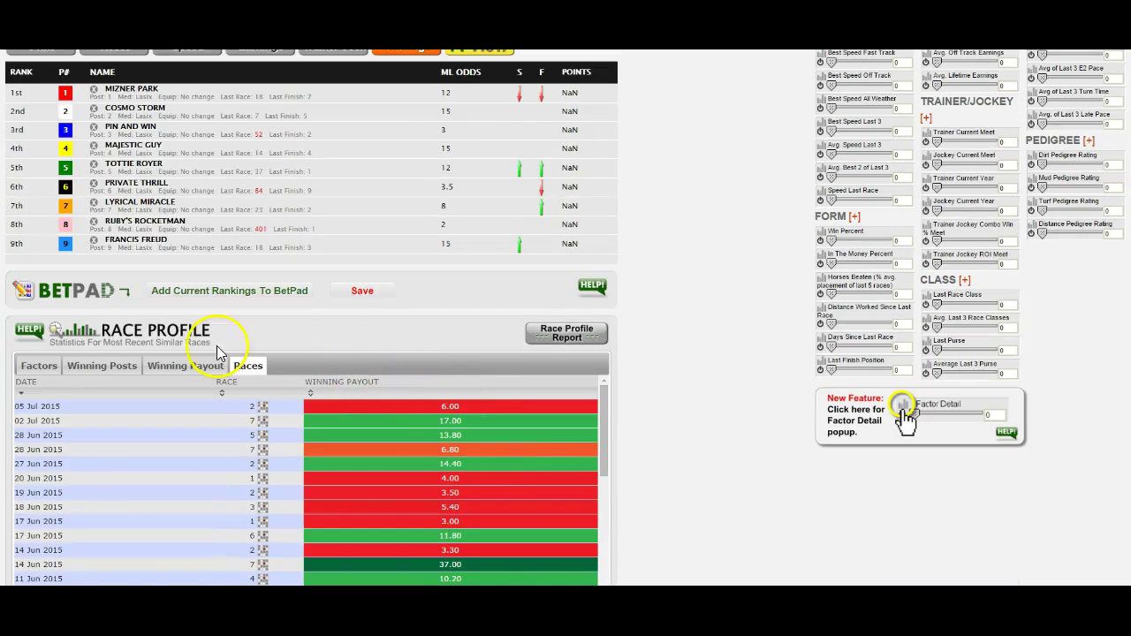
{"action": "left_click", "coordinate": [37, 366]}
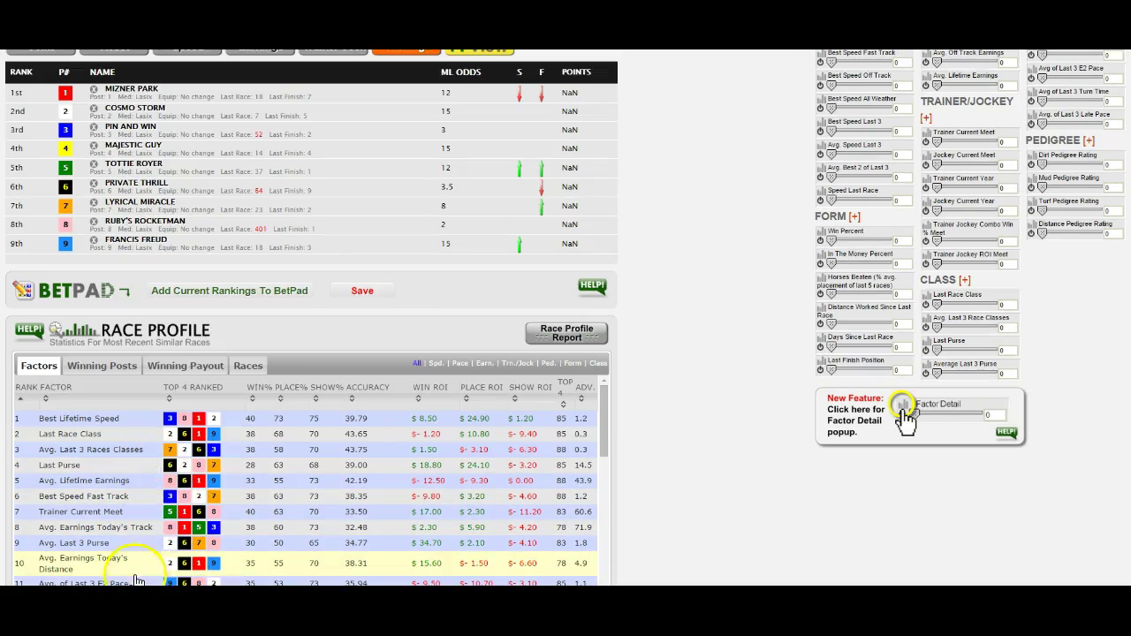
{"action": "mouse_move", "coordinate": [19, 415]}
{"action": "left_mouse_down"}
{"action": "mouse_move", "coordinate": [112, 431]}
{"action": "mouse_move", "coordinate": [139, 422]}
{"action": "mouse_move", "coordinate": [159, 576]}
{"action": "mouse_move", "coordinate": [164, 424]}
{"action": "left_mouse_up"}
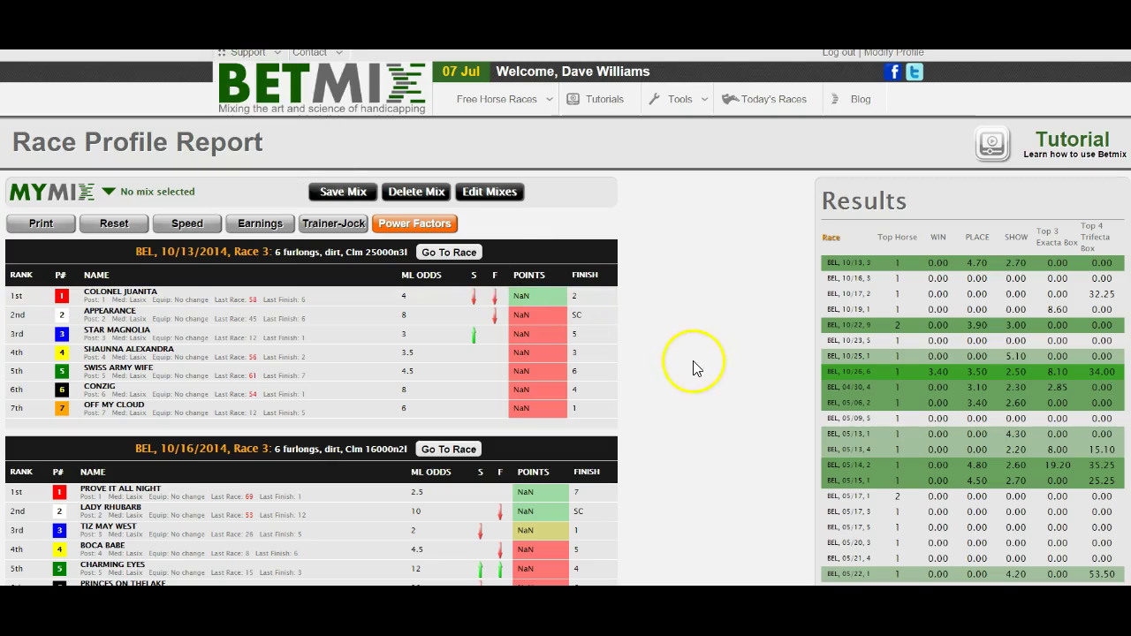
- In the Race Profile Report, set the Best Lifetime Speed Number weight to 40 and check the win percentages
{"action": "scroll", "coordinate": [716, 315], "scroll_direction": "down", "scroll_amount": 5}
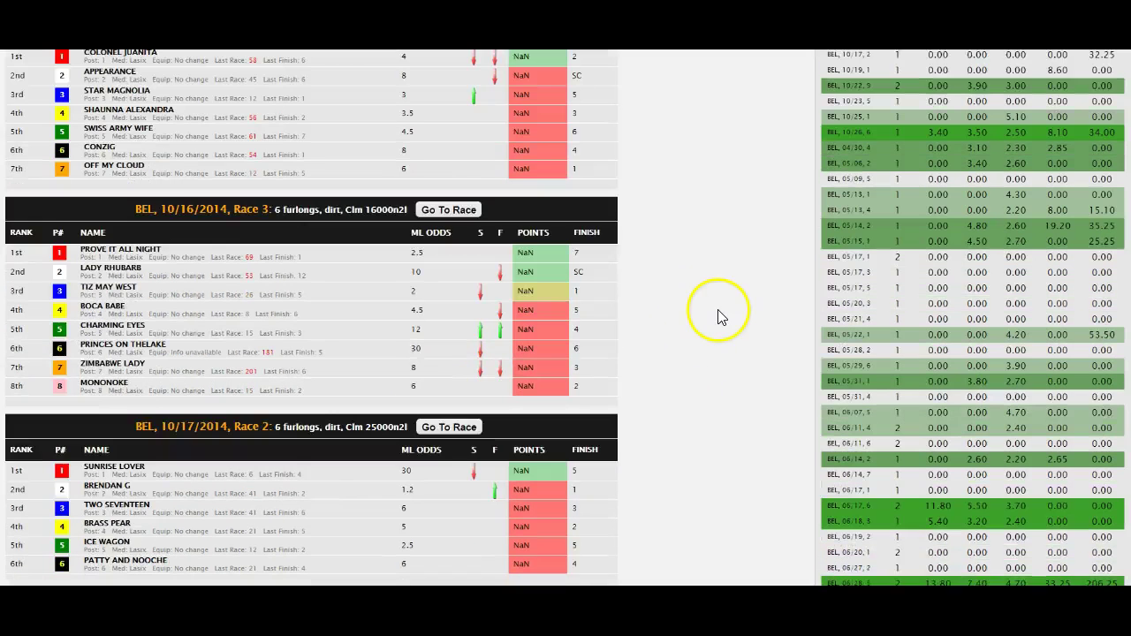
{"action": "scroll", "coordinate": [721, 311], "scroll_direction": "down", "scroll_amount": 3}
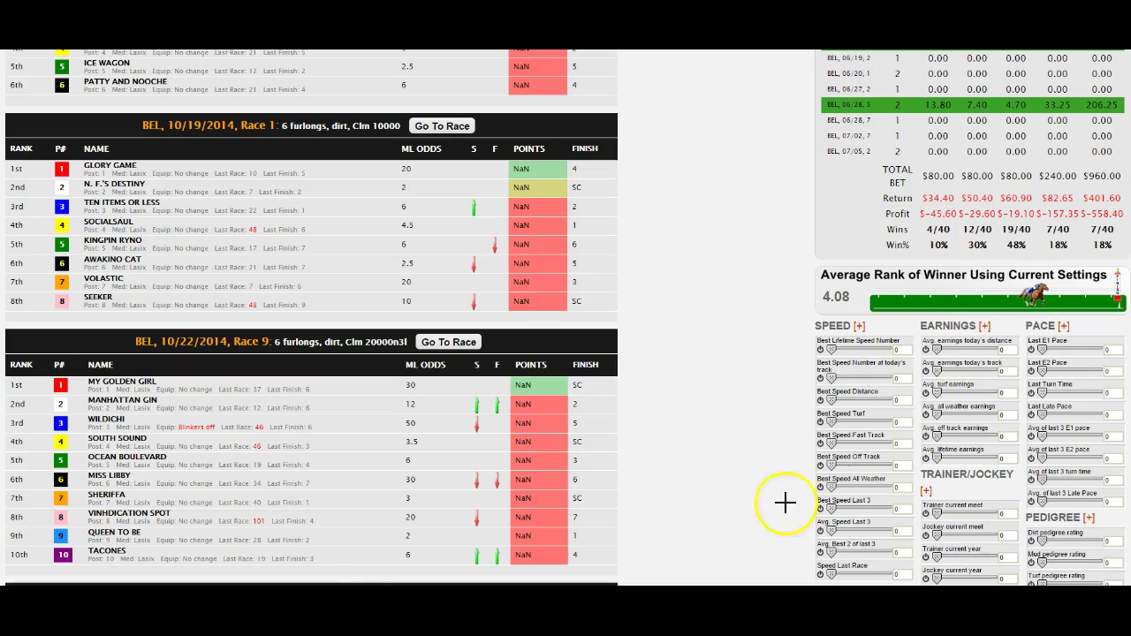
{"action": "left_click_drag", "start_coordinate": [811, 335], "coordinate": [912, 360]}
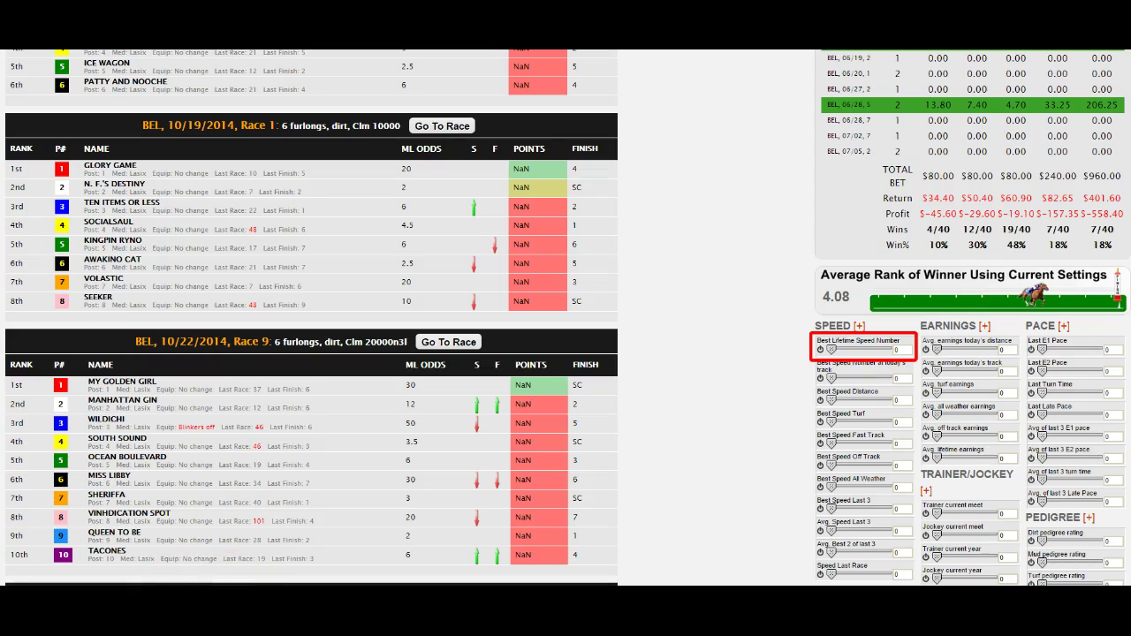
{"action": "left_click_drag", "start_coordinate": [829, 350], "coordinate": [873, 353]}
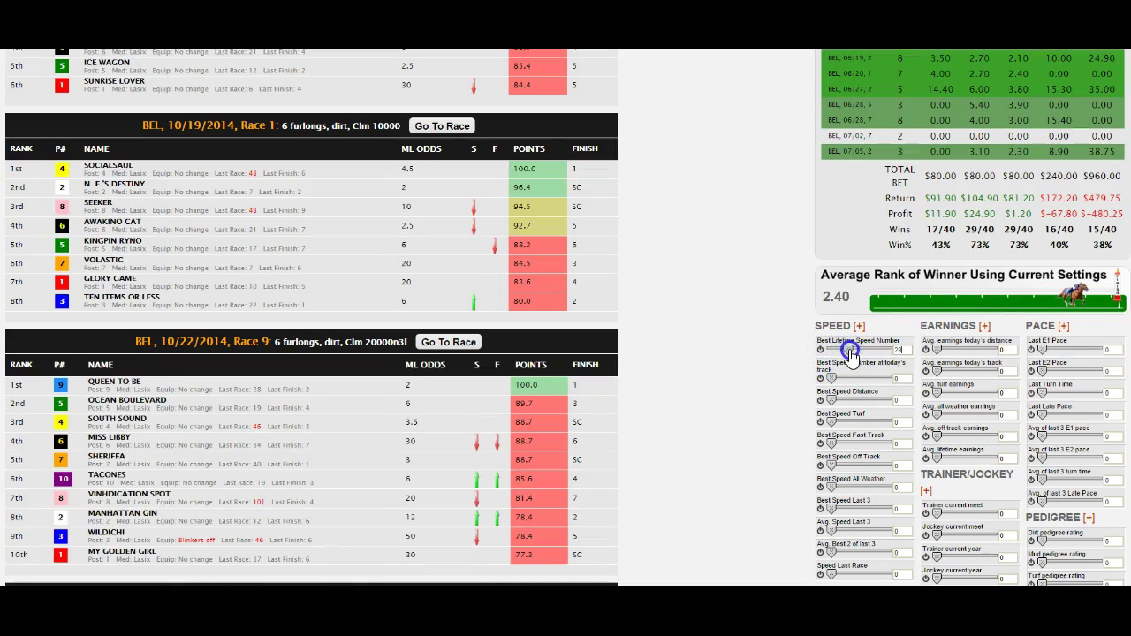
{"action": "left_click_drag", "start_coordinate": [902, 350], "coordinate": [886, 352]}
{"action": "type", "text": "40"}
{"action": "left_click", "coordinate": [781, 358]}
{"action": "left_click_drag", "start_coordinate": [951, 245], "coordinate": [1097, 247]}
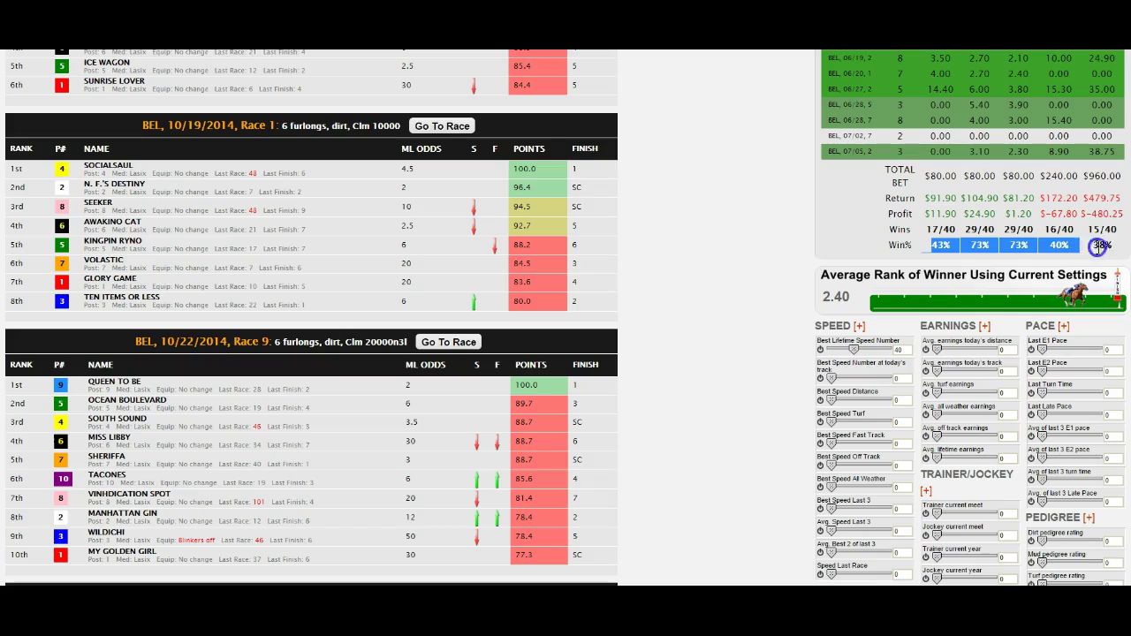
{"action": "left_click", "coordinate": [727, 283]}
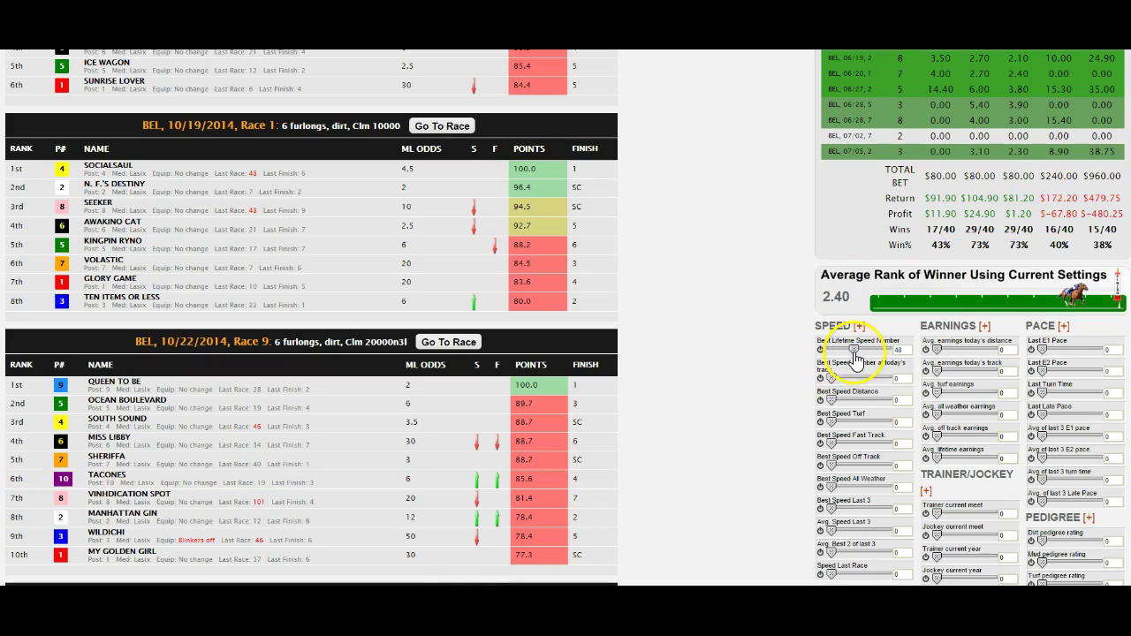
- Reset the Best Lifetime Speed Number weight to 0 and return to the start of the report
{"action": "left_click_drag", "start_coordinate": [832, 354], "coordinate": [783, 353]}
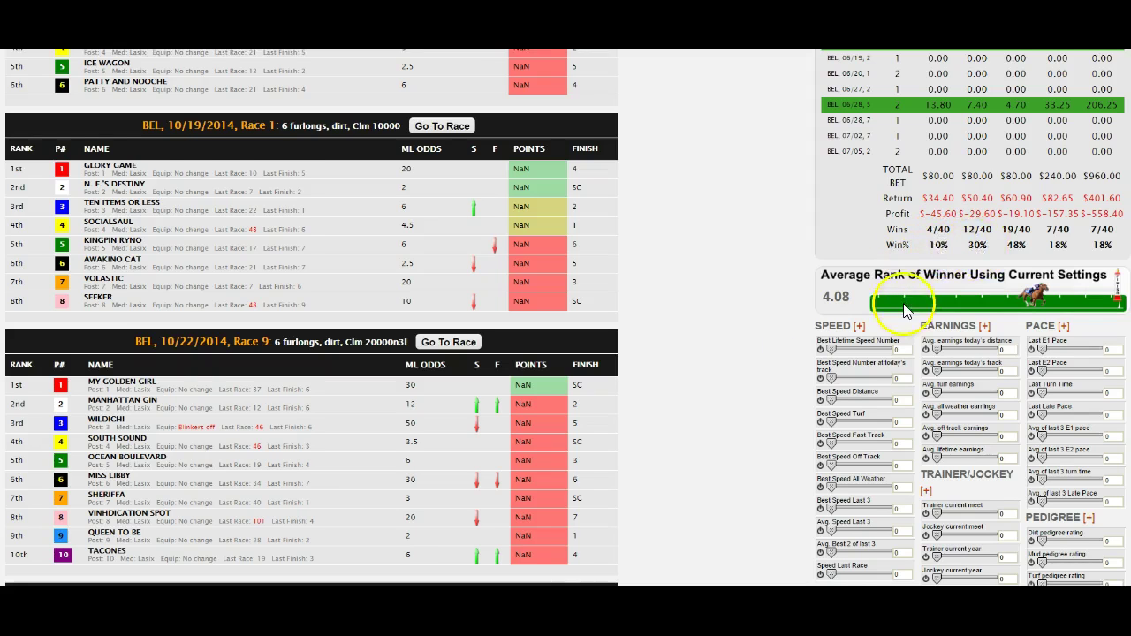
{"action": "scroll", "coordinate": [906, 303], "scroll_direction": "up", "scroll_amount": 3}
{"action": "scroll", "coordinate": [938, 353], "scroll_direction": "up", "scroll_amount": 1}
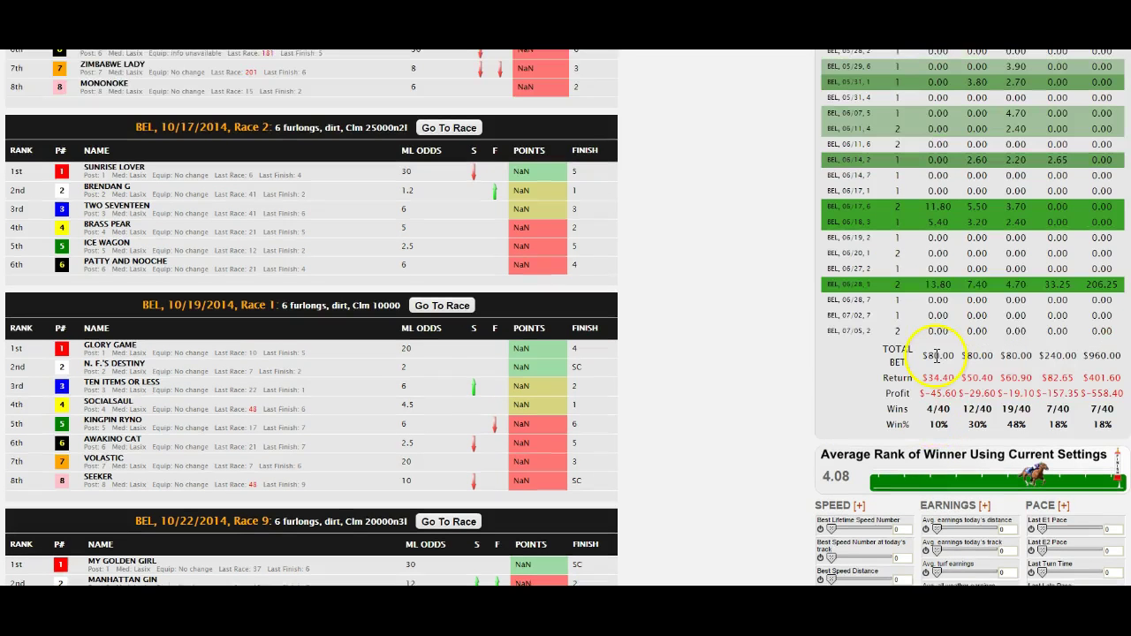
{"action": "scroll", "coordinate": [921, 298], "scroll_direction": "up", "scroll_amount": 8}
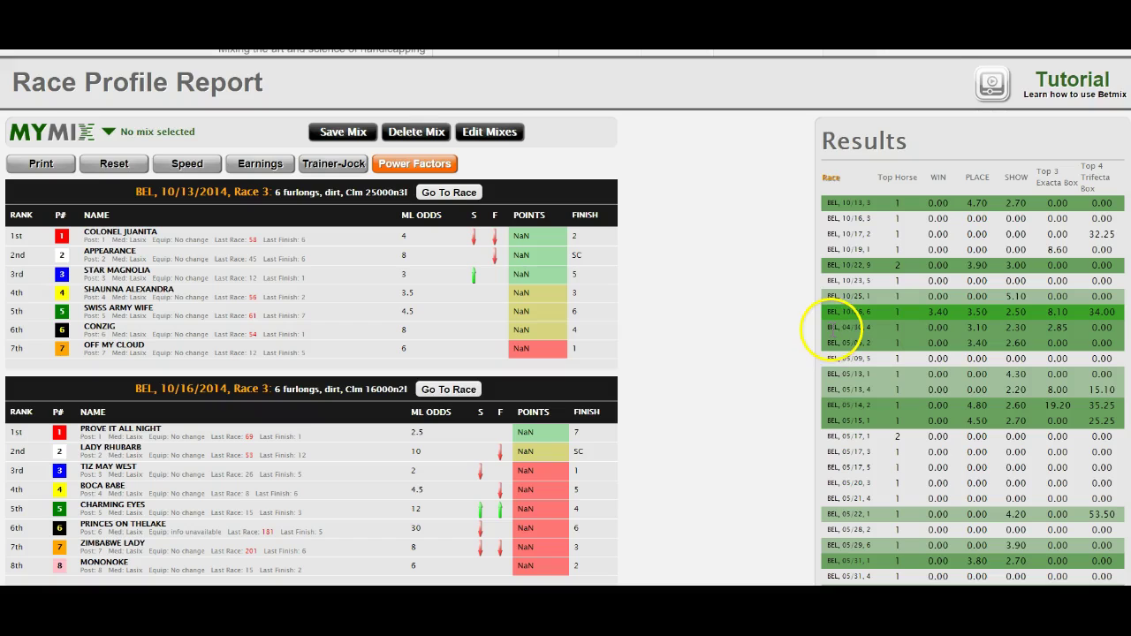
- Compare the top-ranked horse of the BEL 10/13/2014 Race 3 card with that race's row in the Results table
{"action": "scroll", "coordinate": [891, 274], "scroll_direction": "down", "scroll_amount": 1}
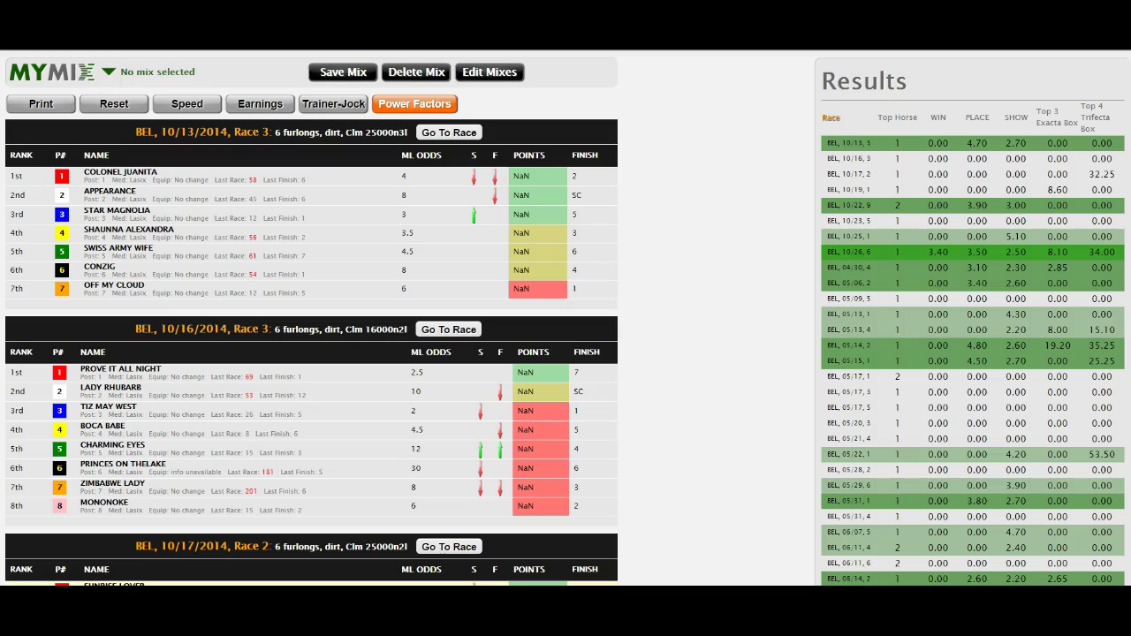
{"action": "left_click_drag", "start_coordinate": [61, 177], "coordinate": [114, 184]}
{"action": "mouse_move", "coordinate": [49, 163]}
{"action": "left_mouse_down"}
{"action": "mouse_move", "coordinate": [80, 185]}
{"action": "mouse_move", "coordinate": [210, 190]}
{"action": "left_mouse_up"}
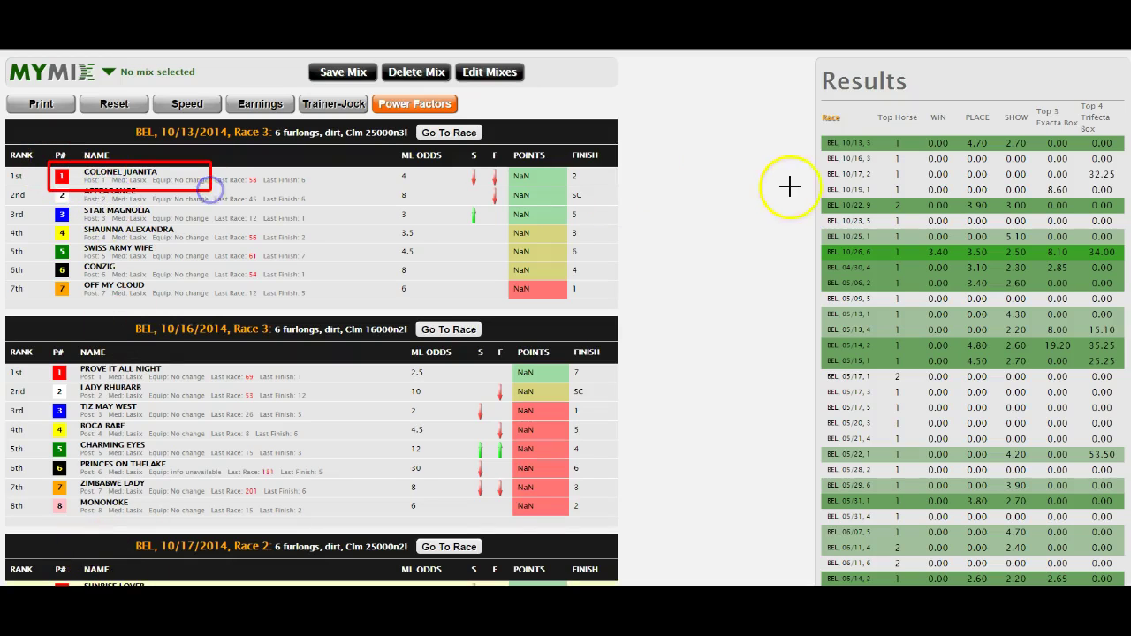
{"action": "left_click_drag", "start_coordinate": [820, 133], "coordinate": [934, 152]}
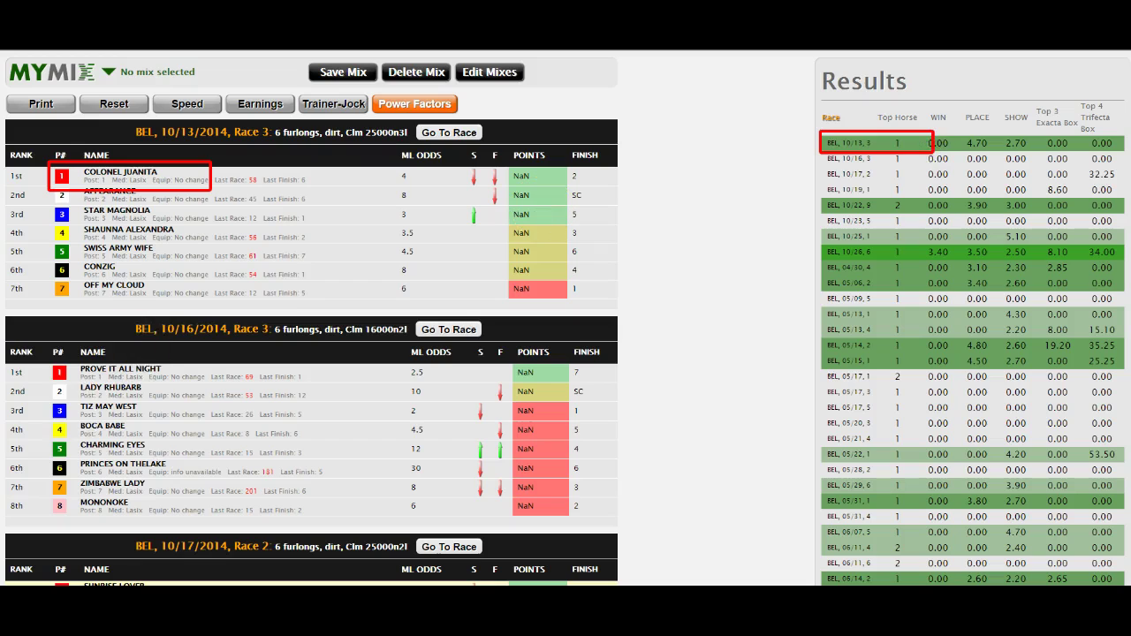
- Compare the top-ranked horse of the BEL 10/16/2014 Race 3 card with that race's row in the Results table
{"action": "left_click_drag", "start_coordinate": [43, 362], "coordinate": [196, 386]}
{"action": "left_click_drag", "start_coordinate": [824, 153], "coordinate": [926, 168]}
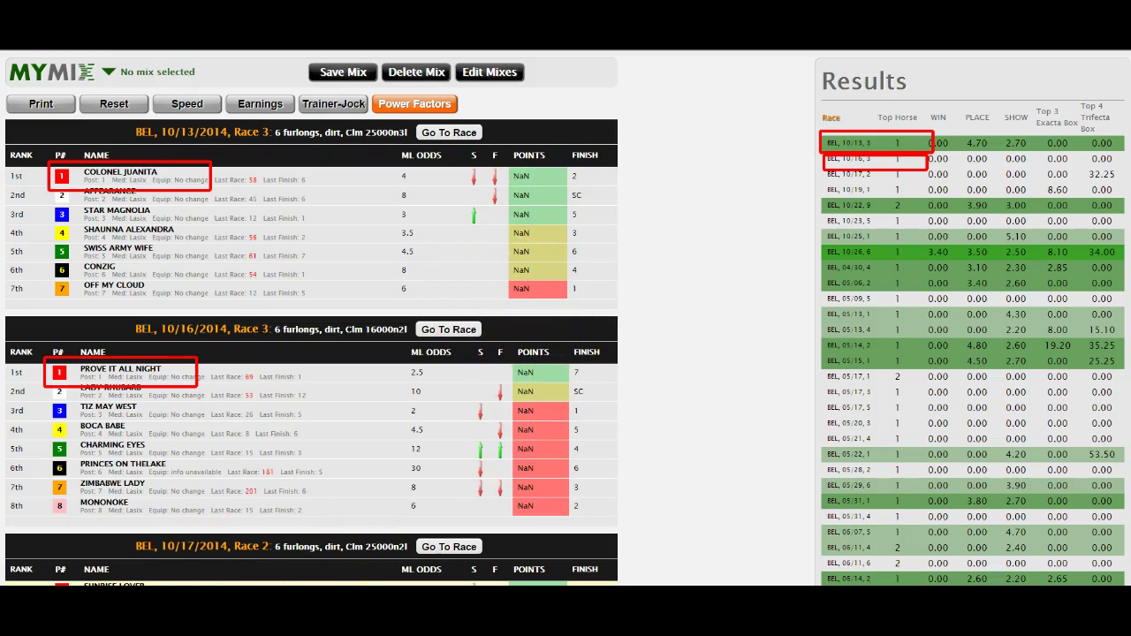
- Set the Best Lifetime Speed Number weight to 40 in the Speed factors
{"action": "scroll", "coordinate": [676, 418], "scroll_direction": "down", "scroll_amount": 4}
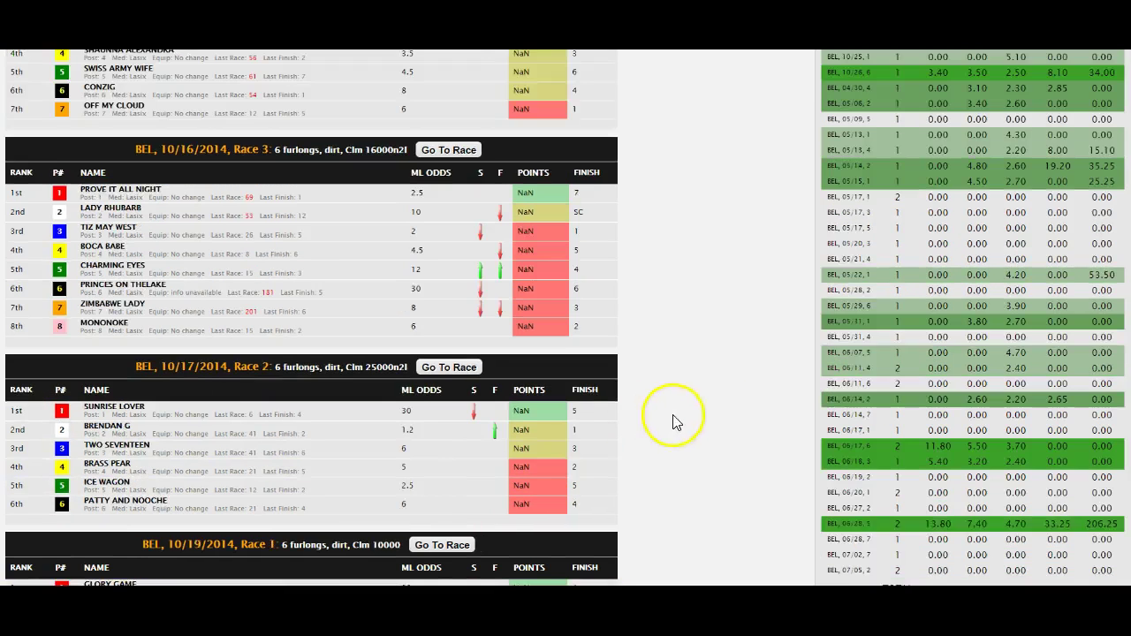
{"action": "scroll", "coordinate": [740, 418], "scroll_direction": "down", "scroll_amount": 2}
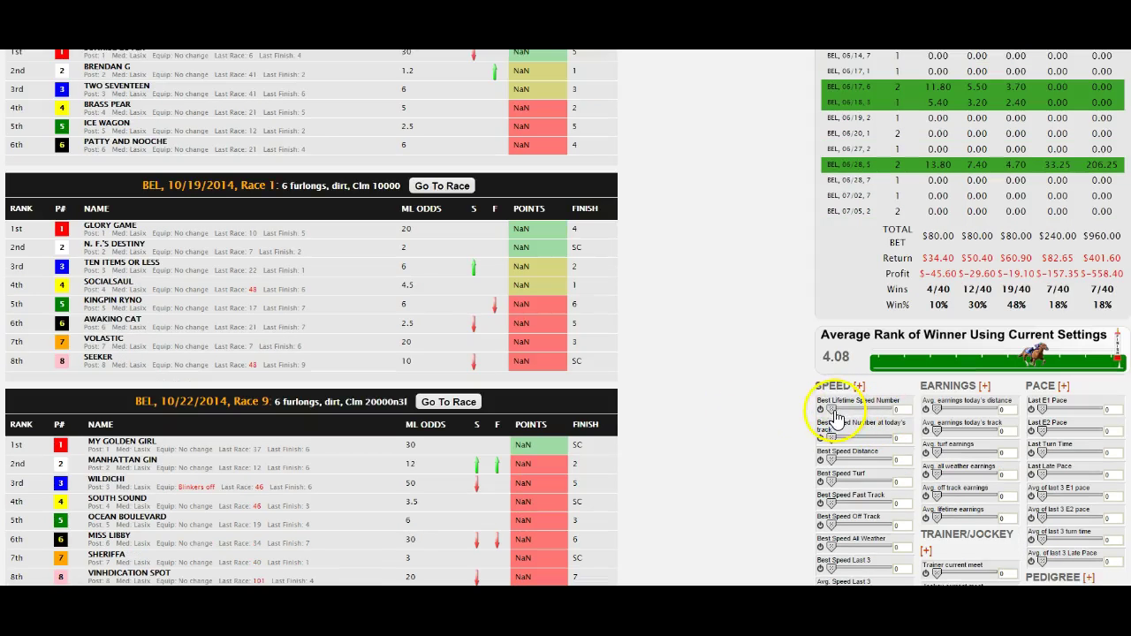
{"action": "left_click_drag", "start_coordinate": [832, 412], "coordinate": [855, 415]}
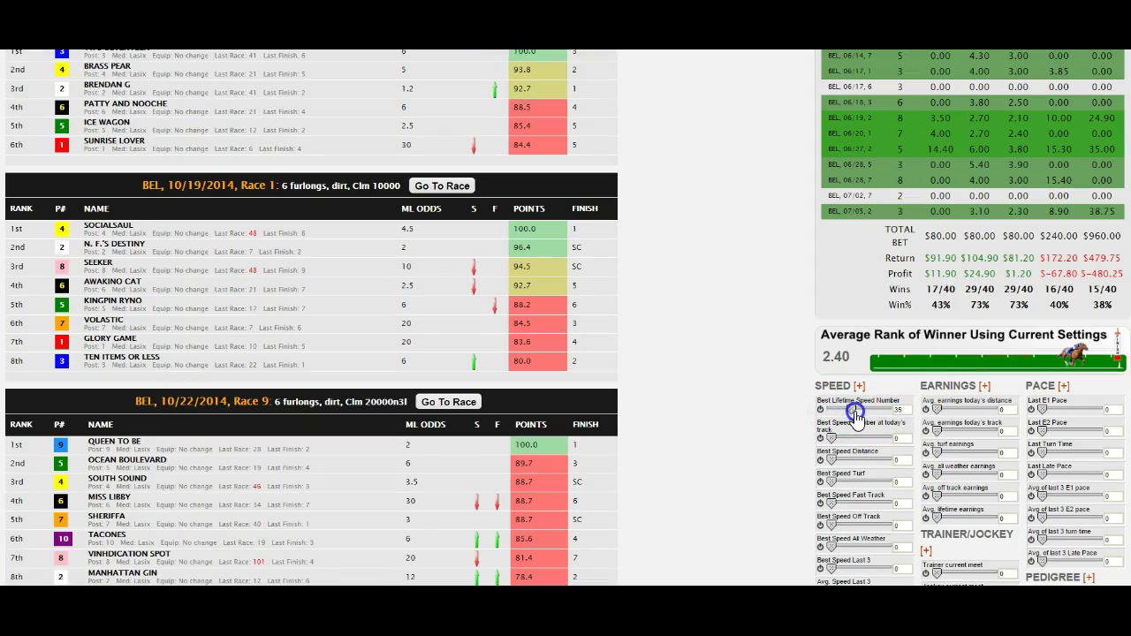
{"action": "double_click", "coordinate": [898, 410]}
{"action": "left_click", "coordinate": [770, 386]}
- Match the re-ranked top horse of the BEL 10/13/2014 Race 3 card with its Top Horse entry in the Results table
{"action": "scroll", "coordinate": [804, 389], "scroll_direction": "up", "scroll_amount": 3}
{"action": "scroll", "coordinate": [801, 403], "scroll_direction": "up", "scroll_amount": 5}
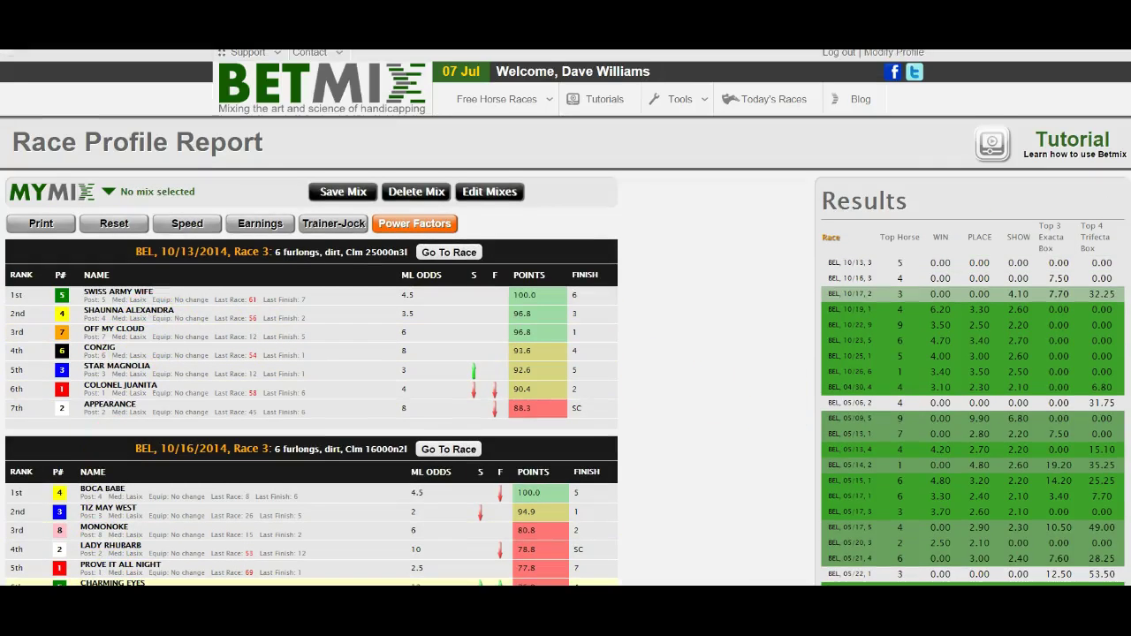
{"action": "left_click_drag", "start_coordinate": [44, 284], "coordinate": [185, 304]}
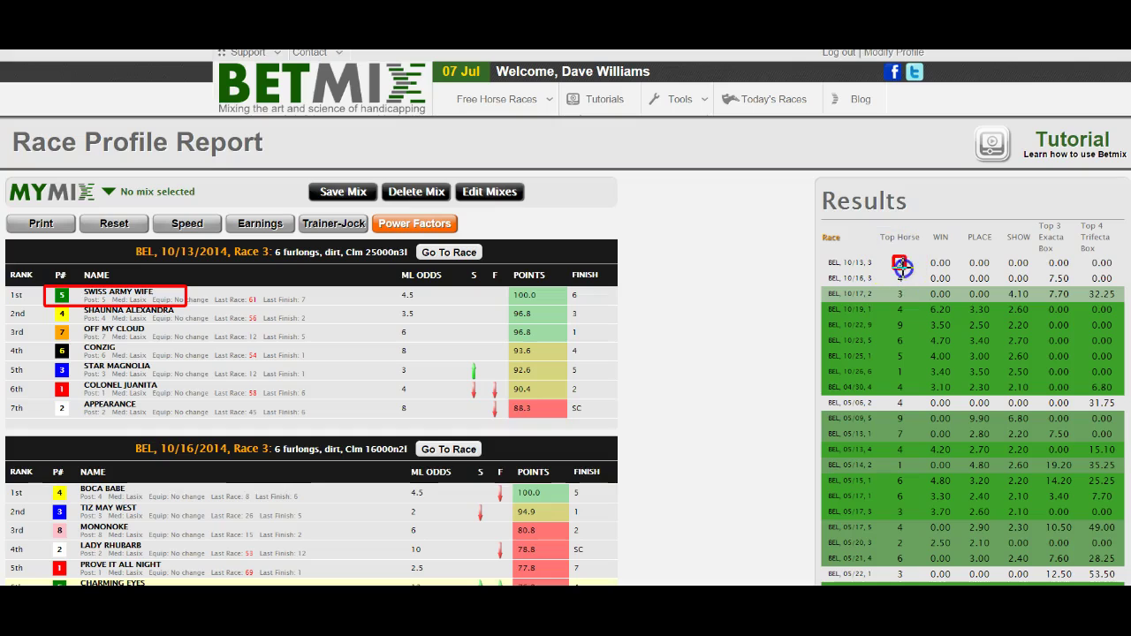
{"action": "left_click_drag", "start_coordinate": [906, 269], "coordinate": [906, 268]}
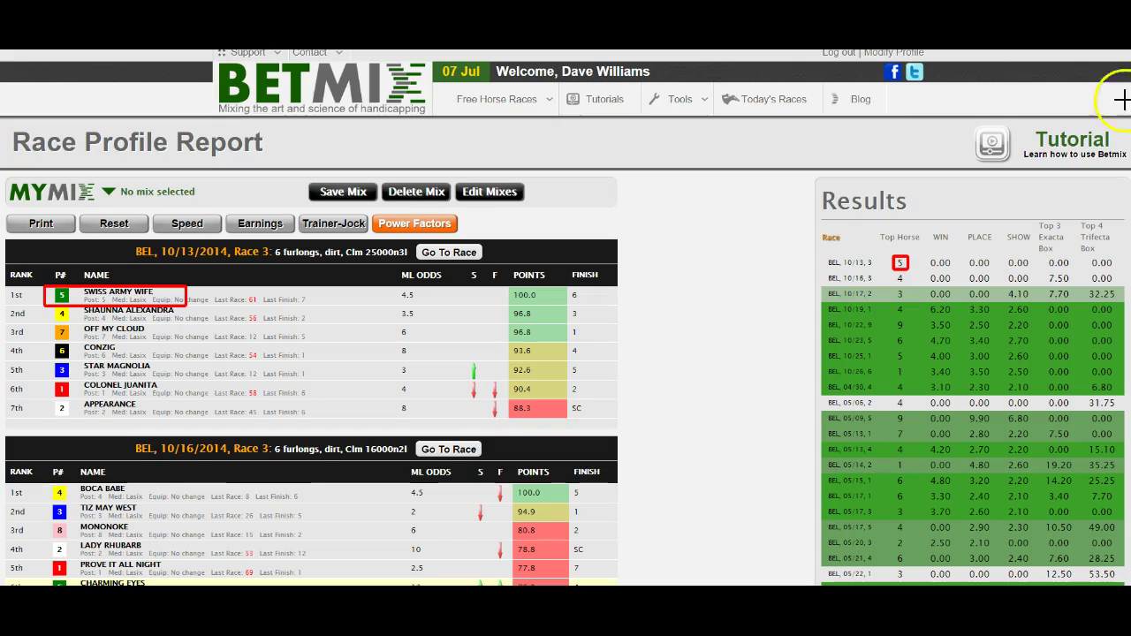
- Check the Win%, Place and Show percentages in the Results totals for the Best Lifetime Speed Number setting
{"action": "scroll", "coordinate": [833, 391], "scroll_direction": "down", "scroll_amount": 10}
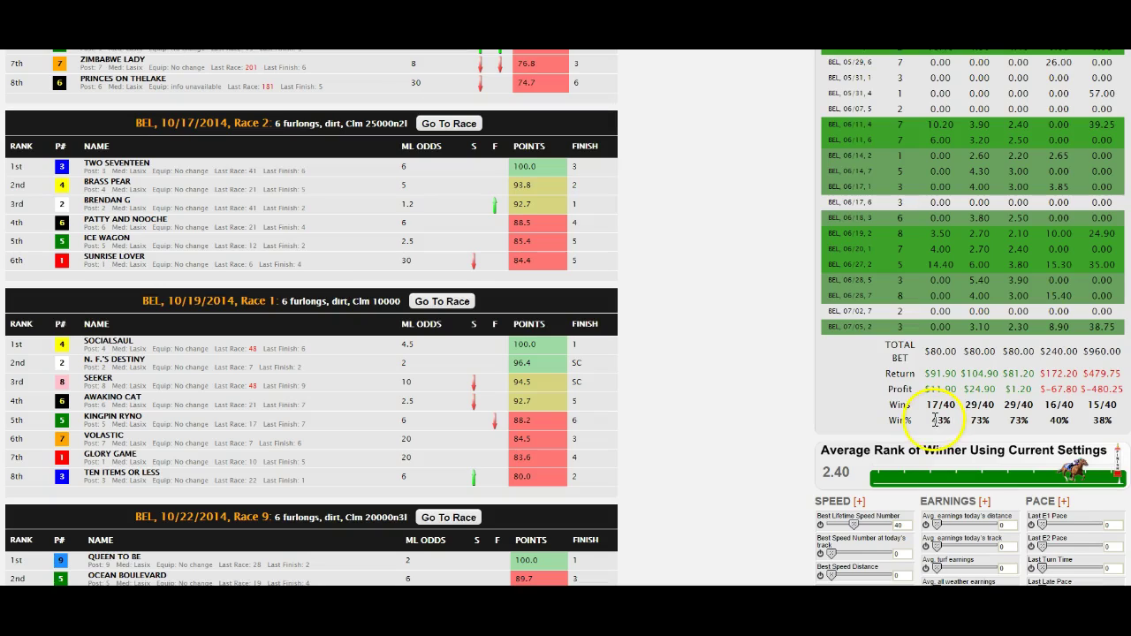
{"action": "double_click", "coordinate": [935, 421]}
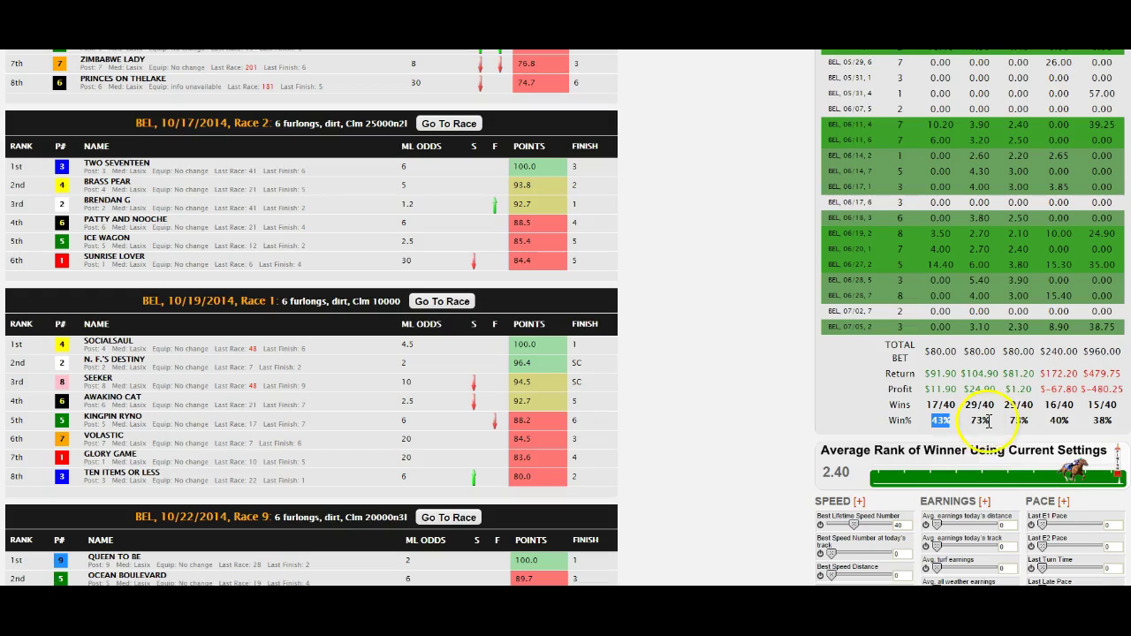
{"action": "double_click", "coordinate": [1018, 421]}
{"action": "left_click", "coordinate": [765, 392]}
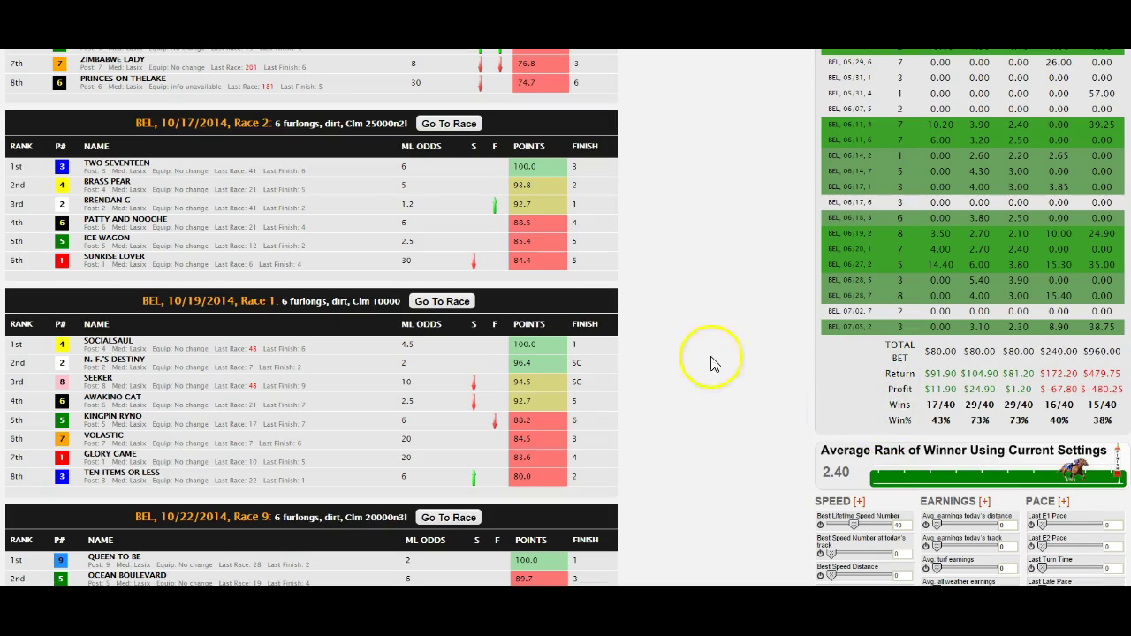
{"action": "left_click_drag", "start_coordinate": [807, 525], "coordinate": [777, 519]}
{"action": "left_click", "coordinate": [778, 519]}
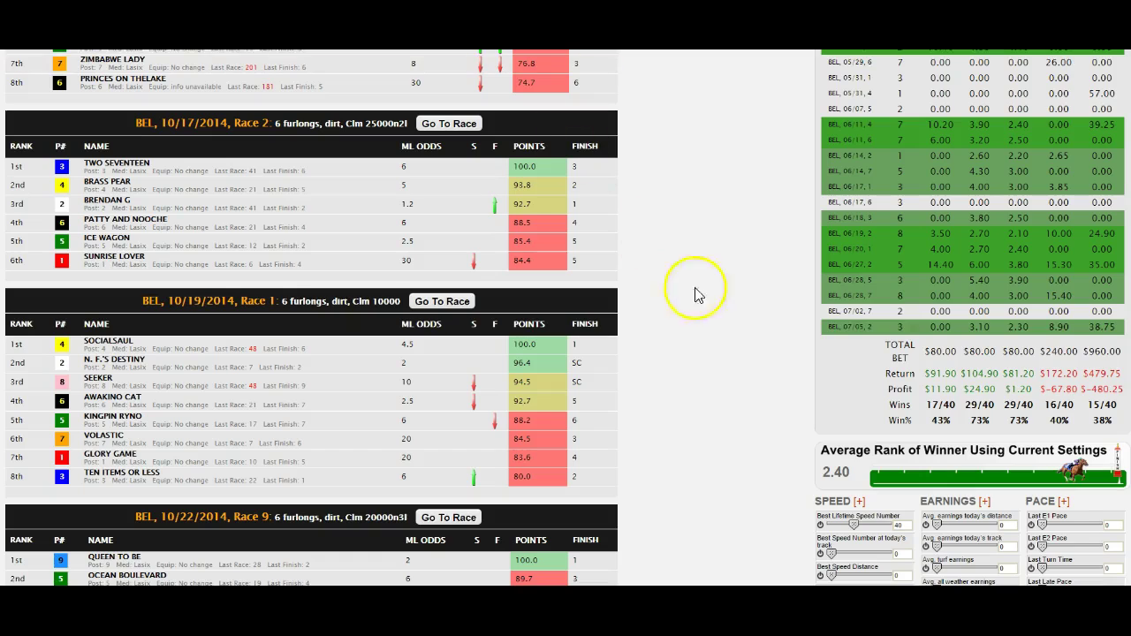
- Examine the whole Win% row, including the exacta and trifecta boxes, against the Best Lifetime Speed Number weight
{"action": "scroll", "coordinate": [753, 314], "scroll_direction": "down", "scroll_amount": 3}
{"action": "scroll", "coordinate": [754, 309], "scroll_direction": "down", "scroll_amount": 4}
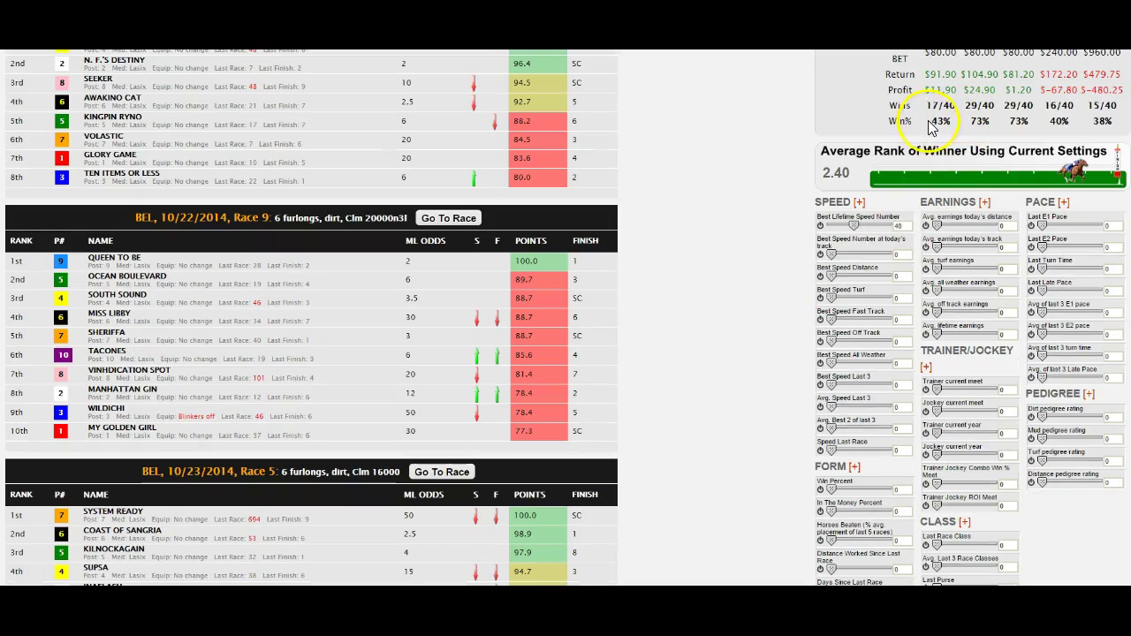
{"action": "left_click_drag", "start_coordinate": [934, 122], "coordinate": [1118, 122]}
{"action": "left_click", "coordinate": [689, 136]}
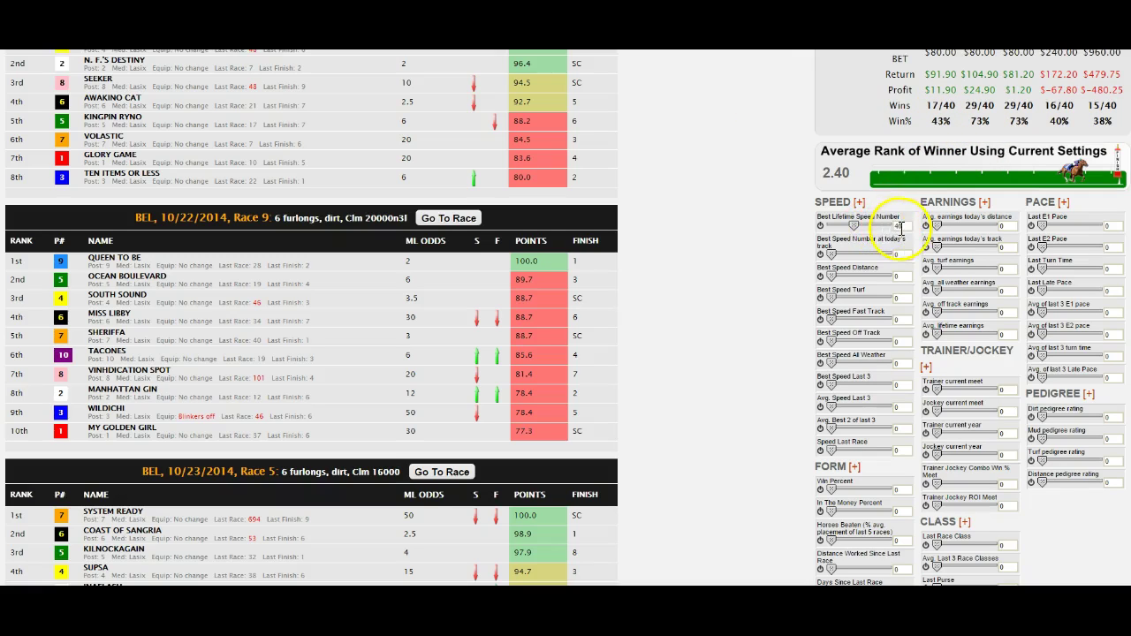
{"action": "double_click", "coordinate": [897, 227]}
{"action": "double_click", "coordinate": [941, 122]}
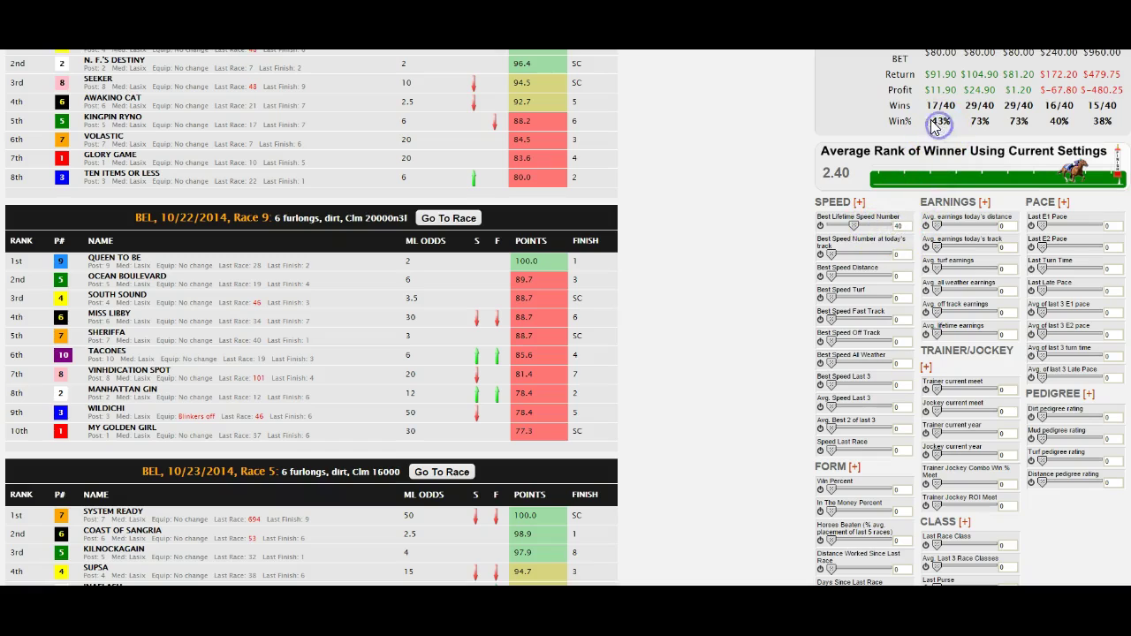
{"action": "left_click", "coordinate": [681, 113]}
{"action": "left_click", "coordinate": [1057, 122]}
{"action": "left_click", "coordinate": [1102, 121]}
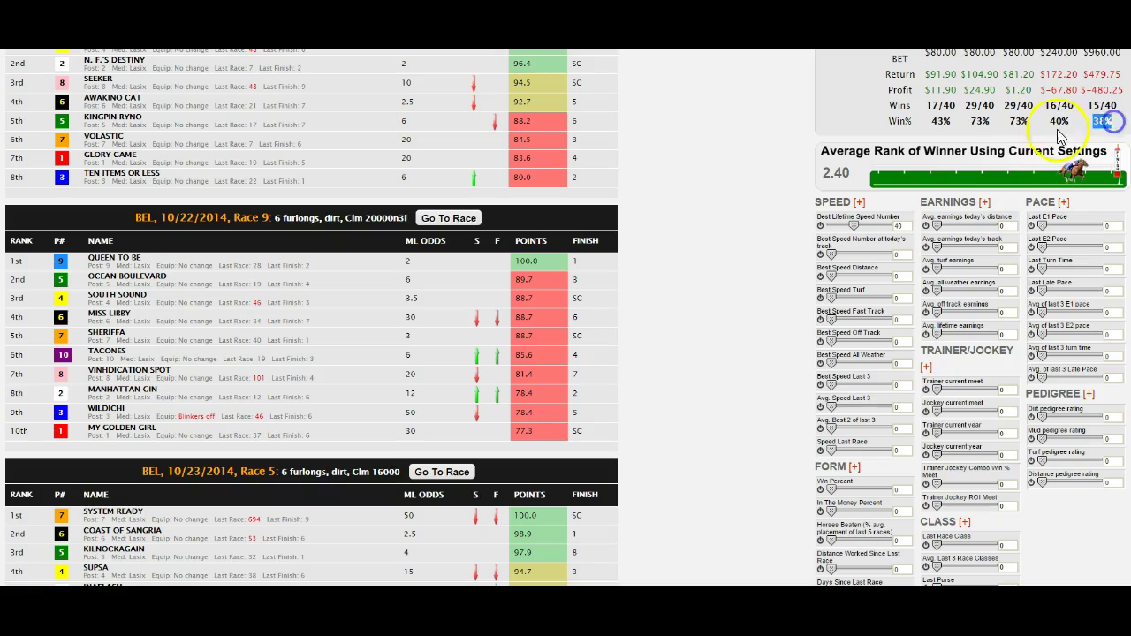
{"action": "left_click", "coordinate": [936, 122]}
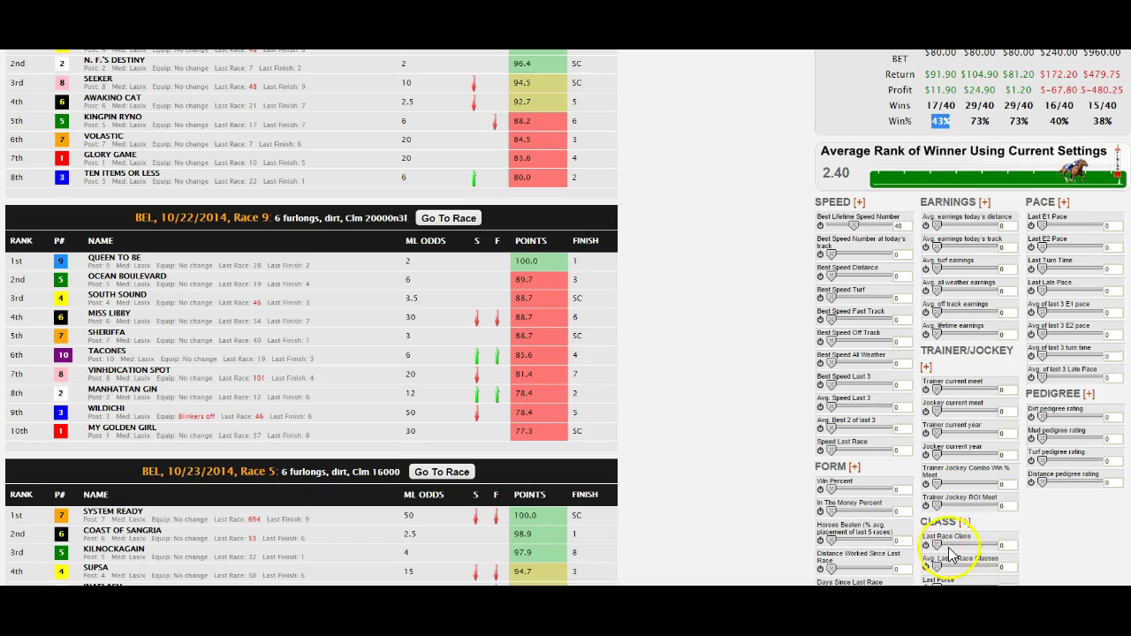
- Set the Last Race Class weight to 20 in the Class factors
{"action": "left_click_drag", "start_coordinate": [938, 546], "coordinate": [993, 549]}
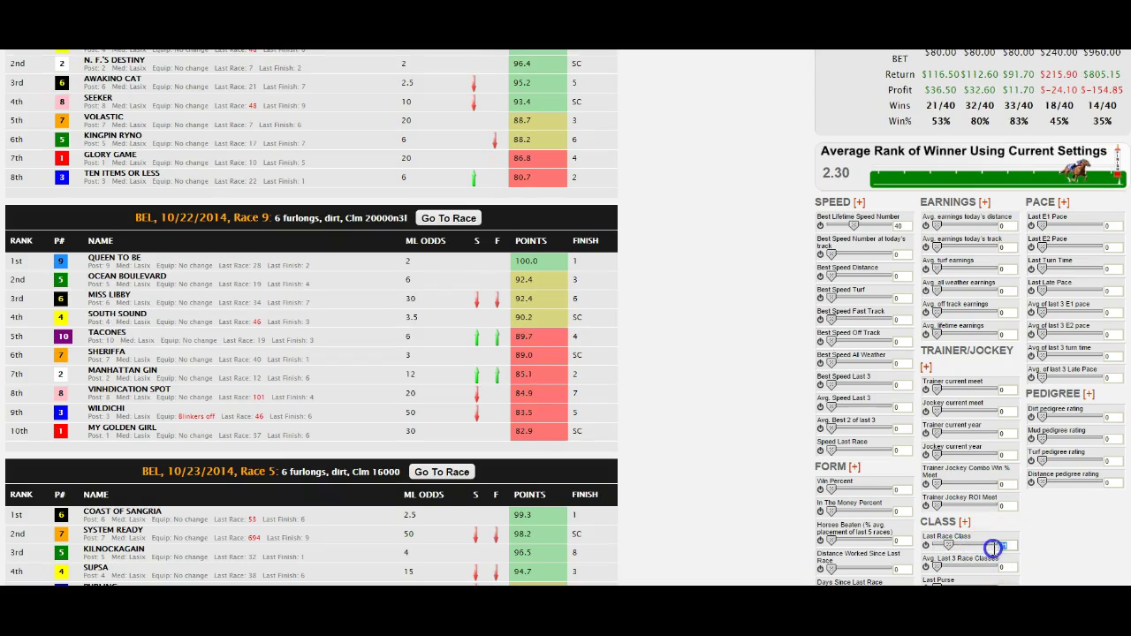
{"action": "left_click", "coordinate": [759, 456]}
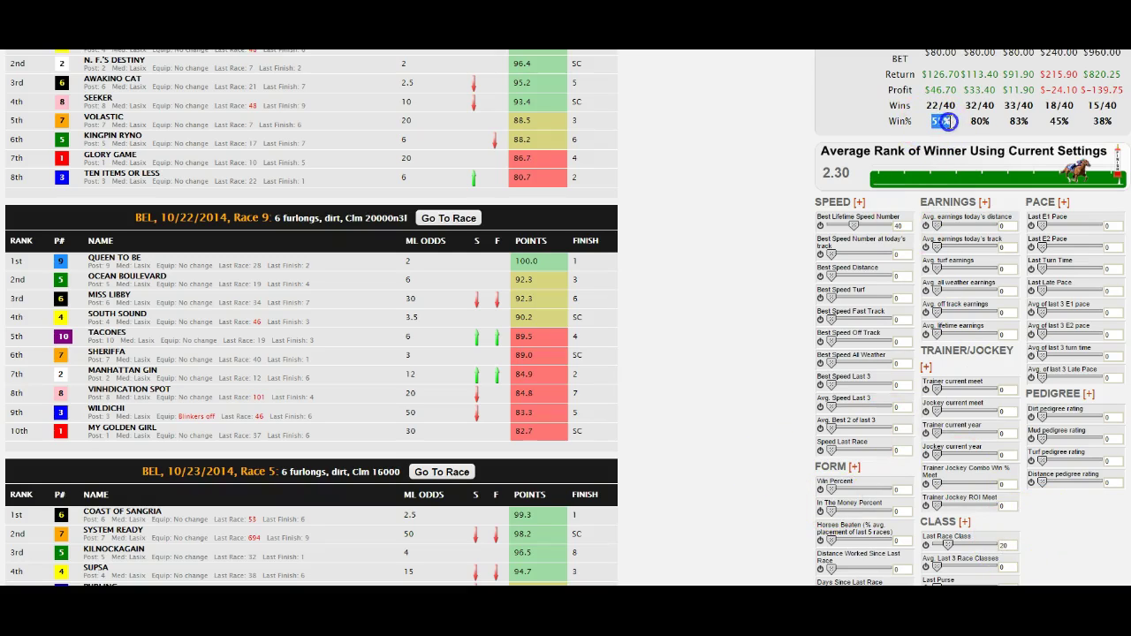
- Review the win percentage produced by combining the Best Lifetime Speed Number and Last Race Class weights
{"action": "double_click", "coordinate": [899, 226]}
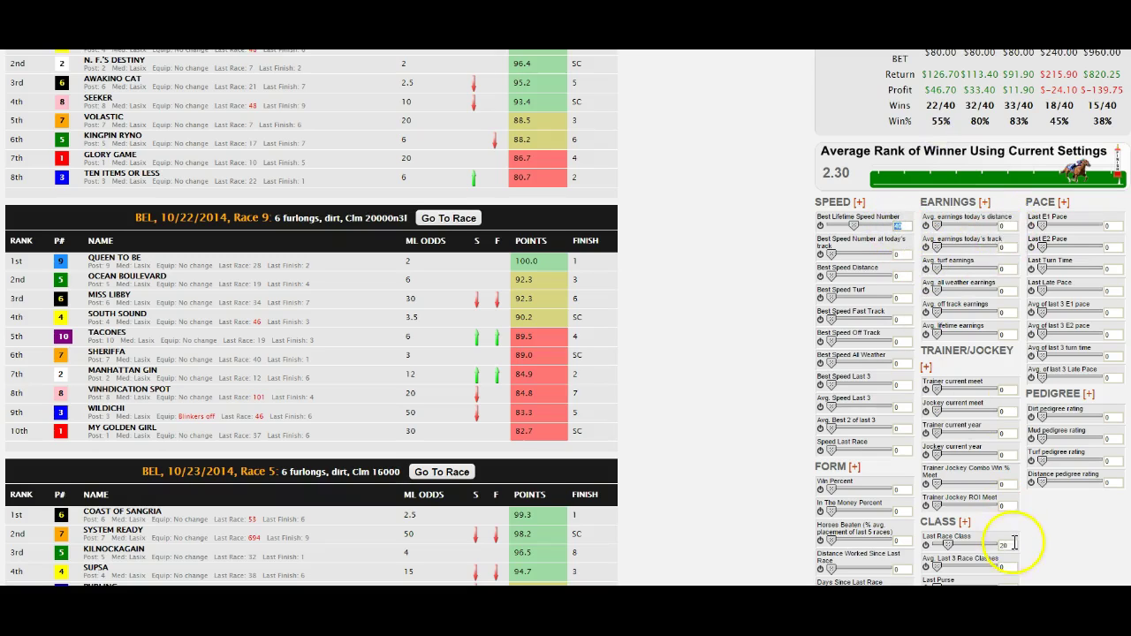
{"action": "double_click", "coordinate": [1007, 544]}
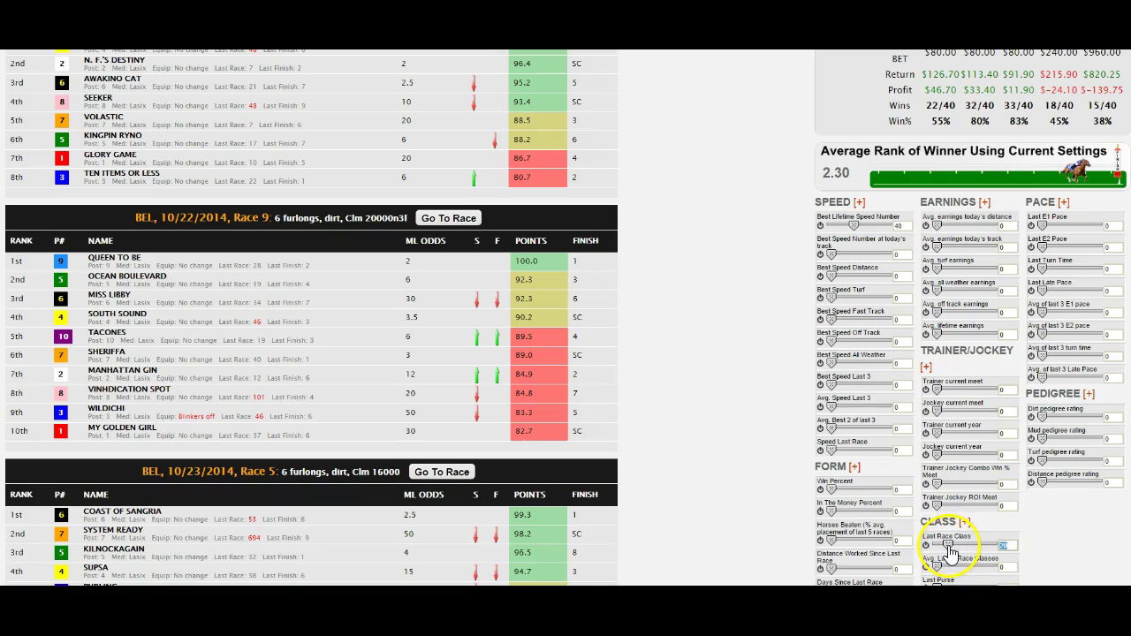
{"action": "left_click", "coordinate": [933, 122]}
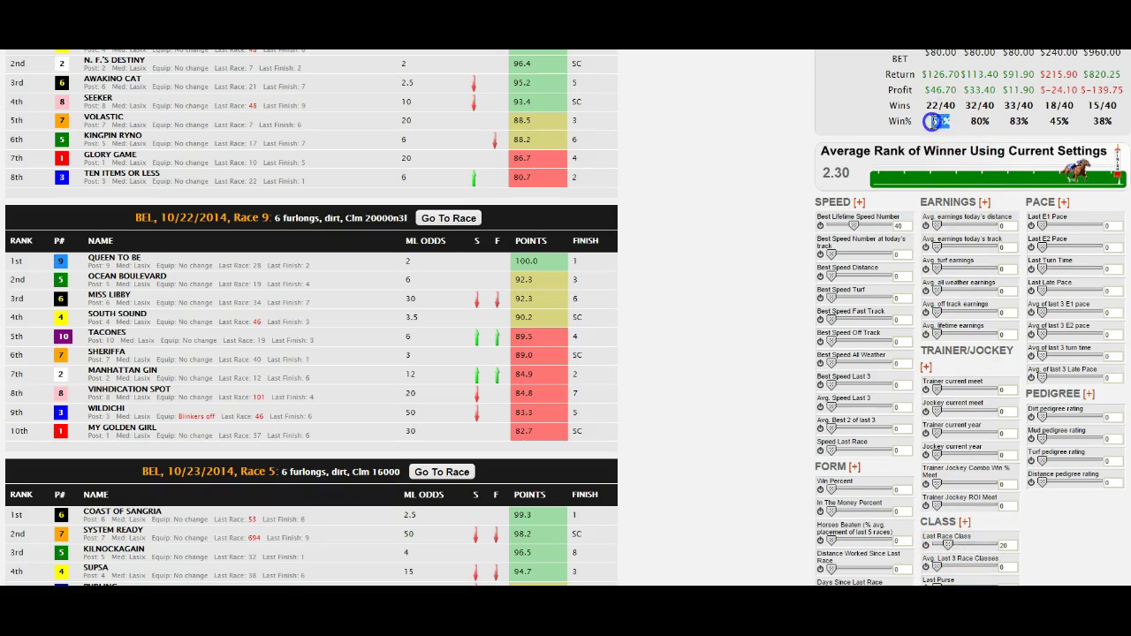
{"action": "left_click_drag", "start_coordinate": [953, 123], "coordinate": [934, 121]}
{"action": "left_click", "coordinate": [1001, 546]}
{"action": "left_click", "coordinate": [954, 121]}
{"action": "double_click", "coordinate": [955, 121]}
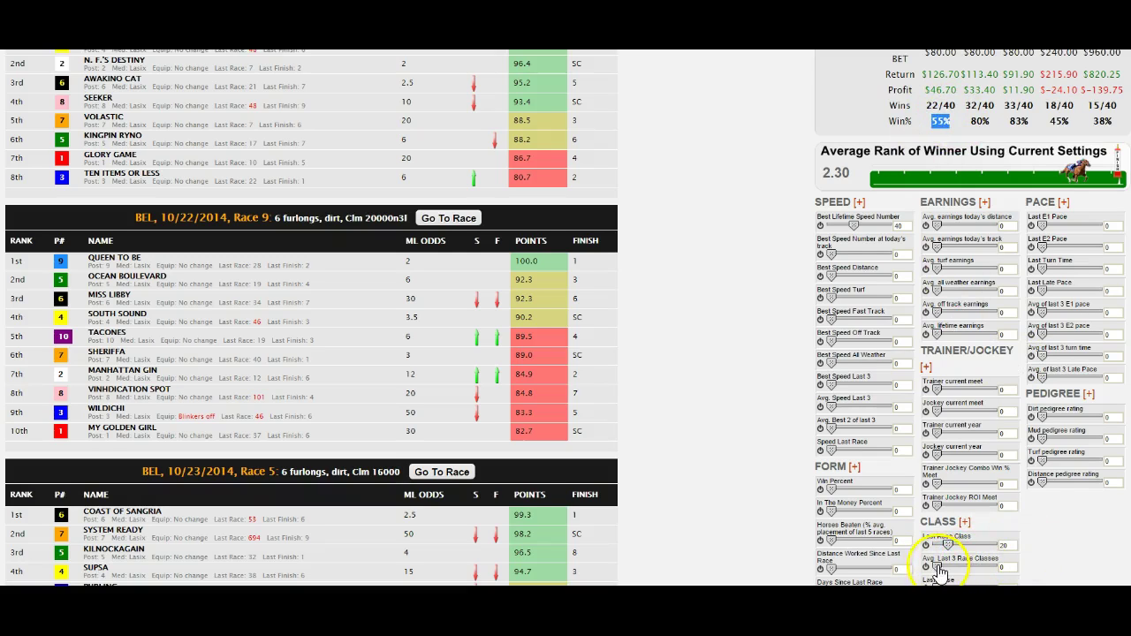
- Test the Avg. Last 3 Race Classes weight against the win percentage and return it to 0
{"action": "left_click_drag", "start_coordinate": [935, 570], "coordinate": [934, 570]}
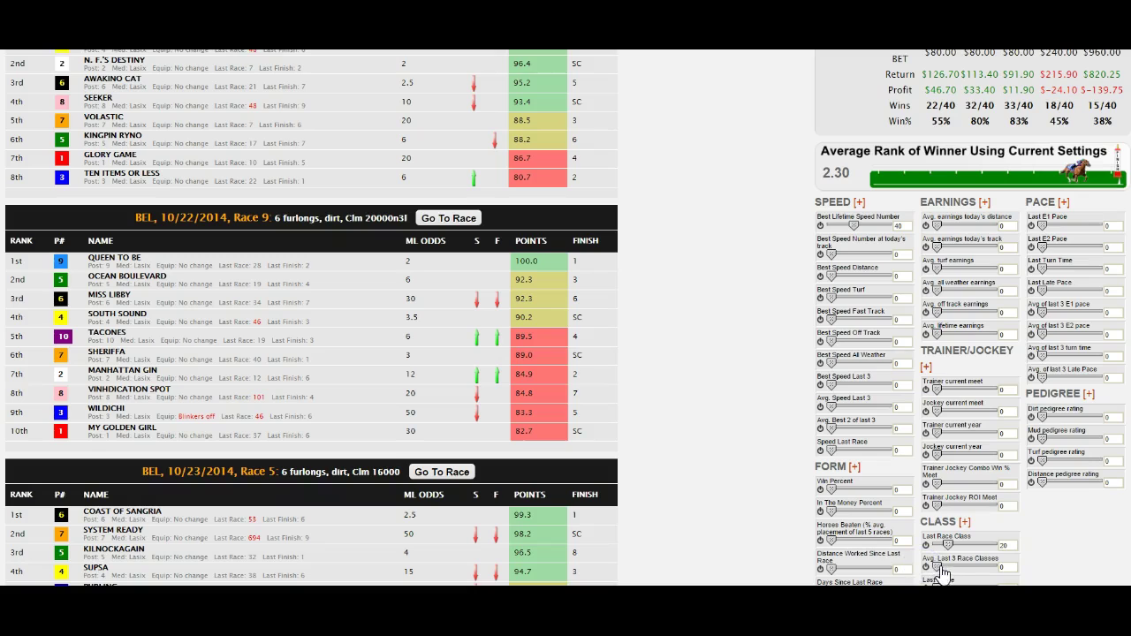
{"action": "double_click", "coordinate": [1004, 566]}
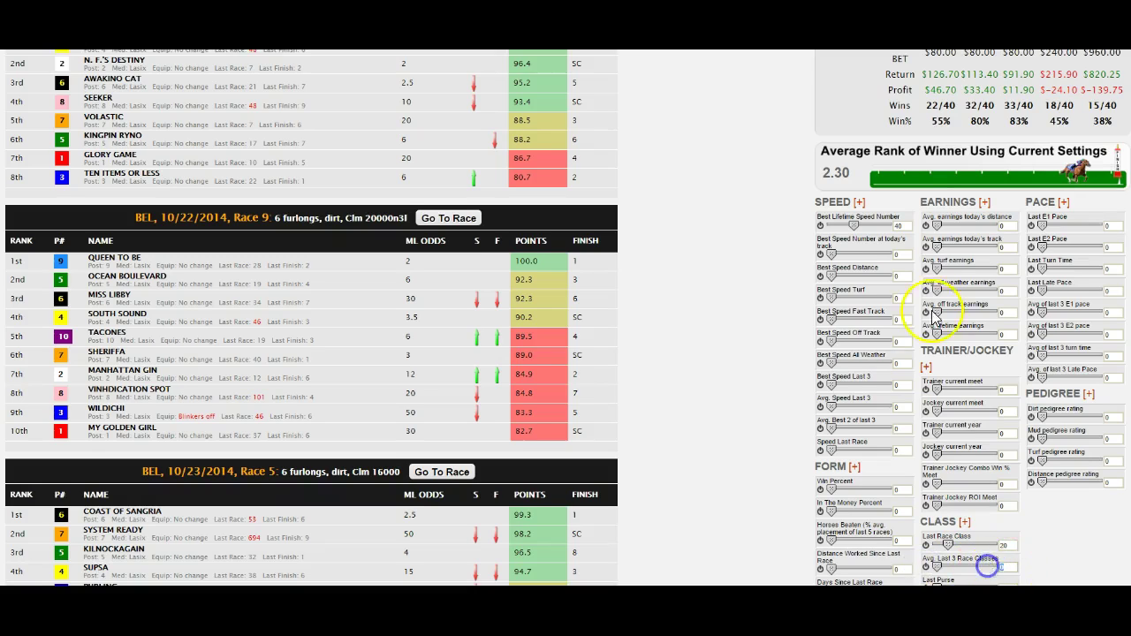
{"action": "double_click", "coordinate": [936, 121]}
{"action": "left_click_drag", "start_coordinate": [939, 570], "coordinate": [897, 579]}
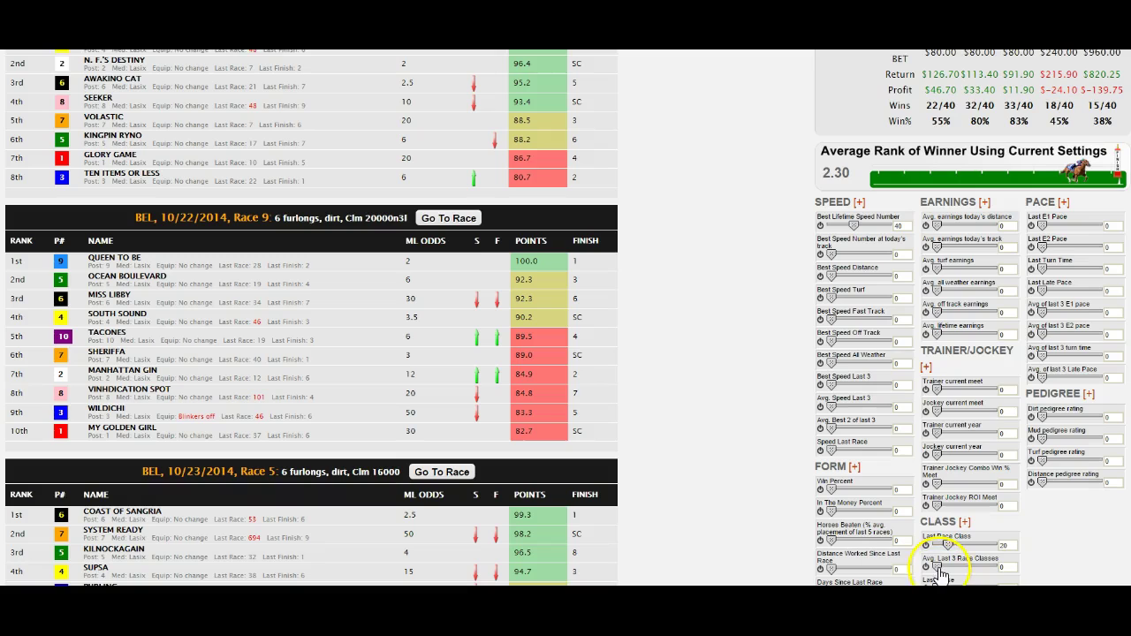
{"action": "left_click_drag", "start_coordinate": [939, 573], "coordinate": [910, 574]}
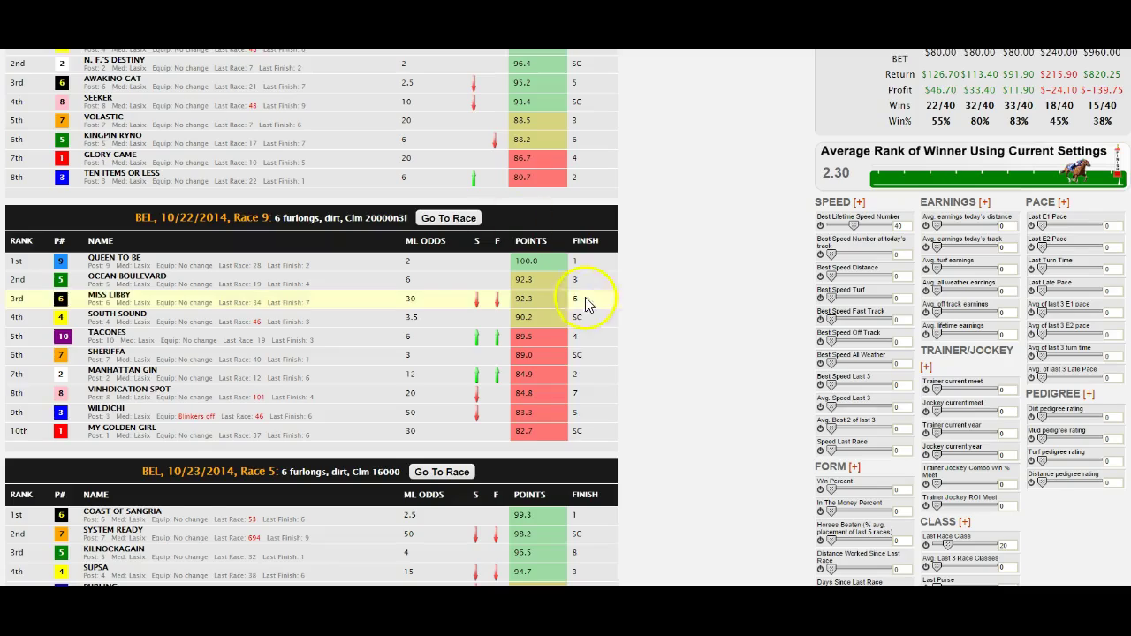
- Test the Last Purse and Avg. lifetime earnings weights against the win percentage, returning both to 0
{"action": "scroll", "coordinate": [586, 303], "scroll_direction": "down", "scroll_amount": 2}
{"action": "scroll", "coordinate": [630, 307], "scroll_direction": "up", "scroll_amount": 3}
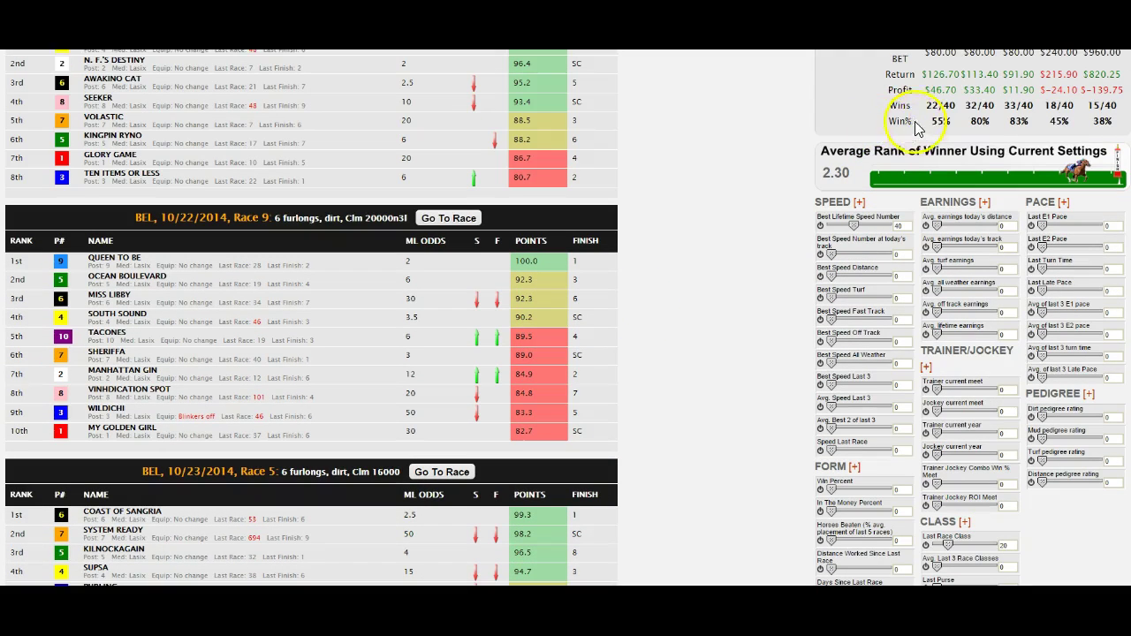
{"action": "scroll", "coordinate": [766, 328], "scroll_direction": "down", "scroll_amount": 1}
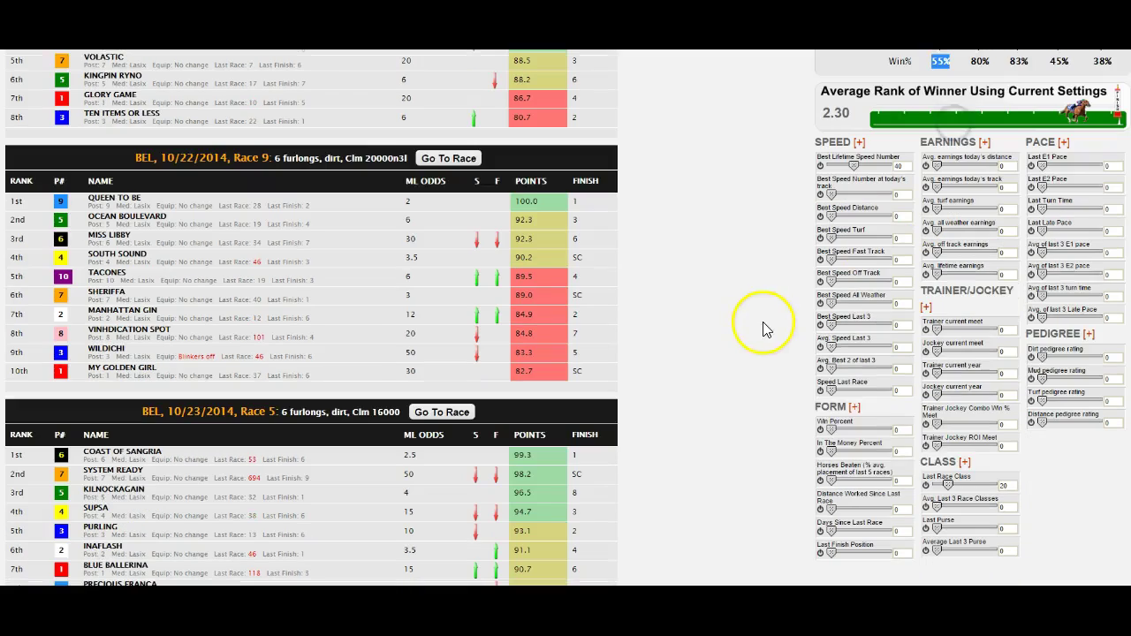
{"action": "left_click_drag", "start_coordinate": [938, 528], "coordinate": [901, 536]}
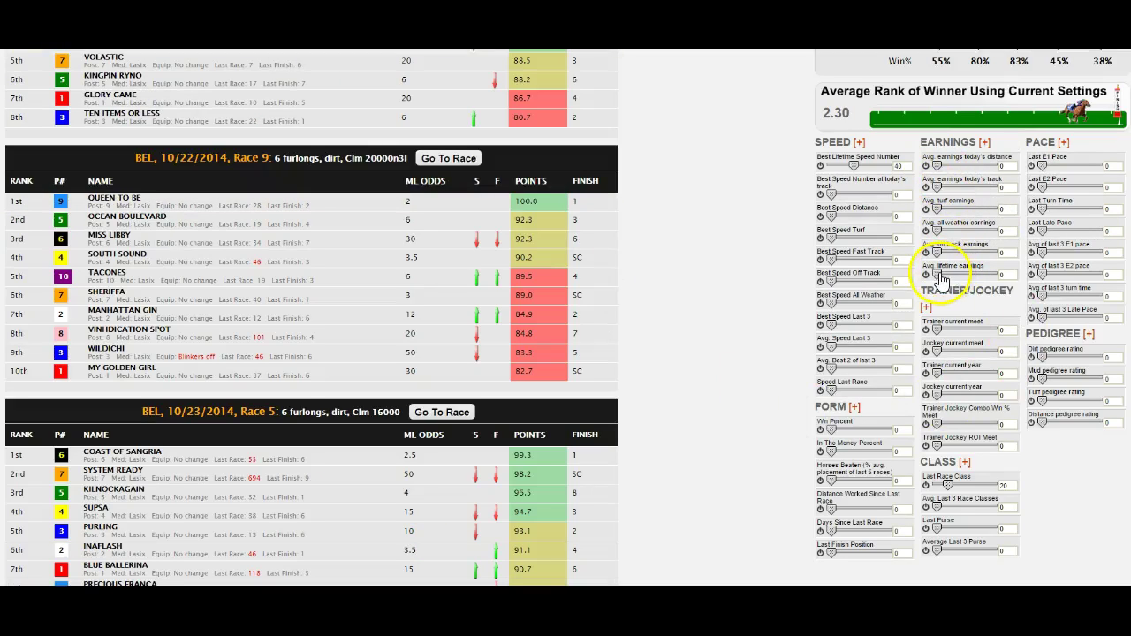
{"action": "left_click_drag", "start_coordinate": [938, 274], "coordinate": [889, 260]}
{"action": "double_click", "coordinate": [926, 61]}
{"action": "left_click_drag", "start_coordinate": [937, 274], "coordinate": [891, 279]}
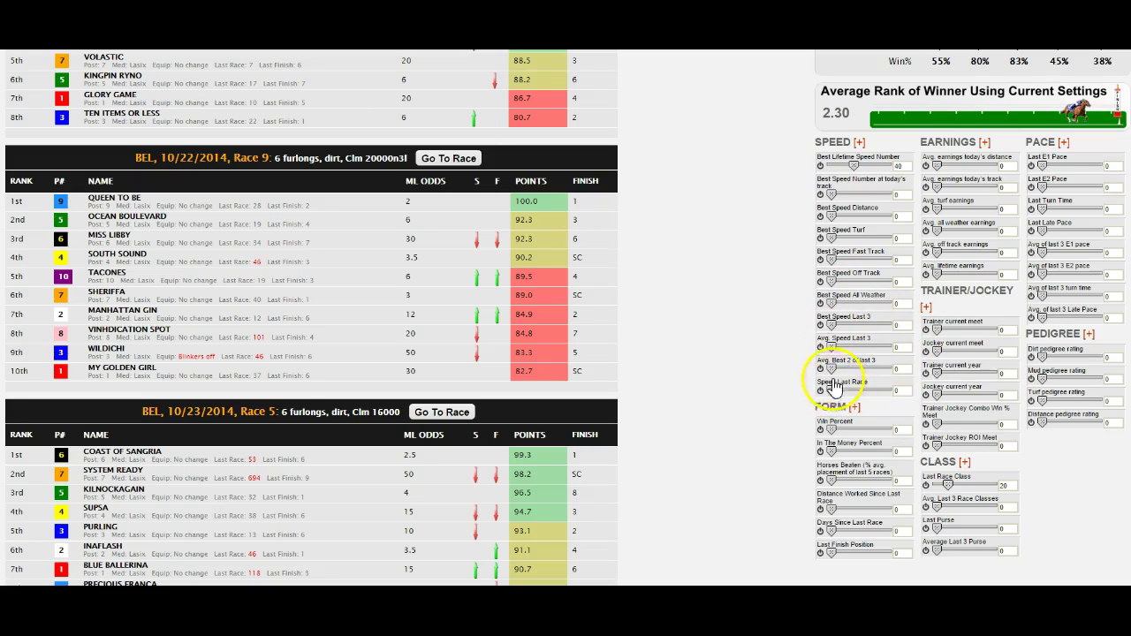
- Test the Best Speed Last 3, Best Speed Fast Track and Trainer current meet weights, return them to 0, and check the Win% row
{"action": "left_click_drag", "start_coordinate": [833, 329], "coordinate": [822, 325]}
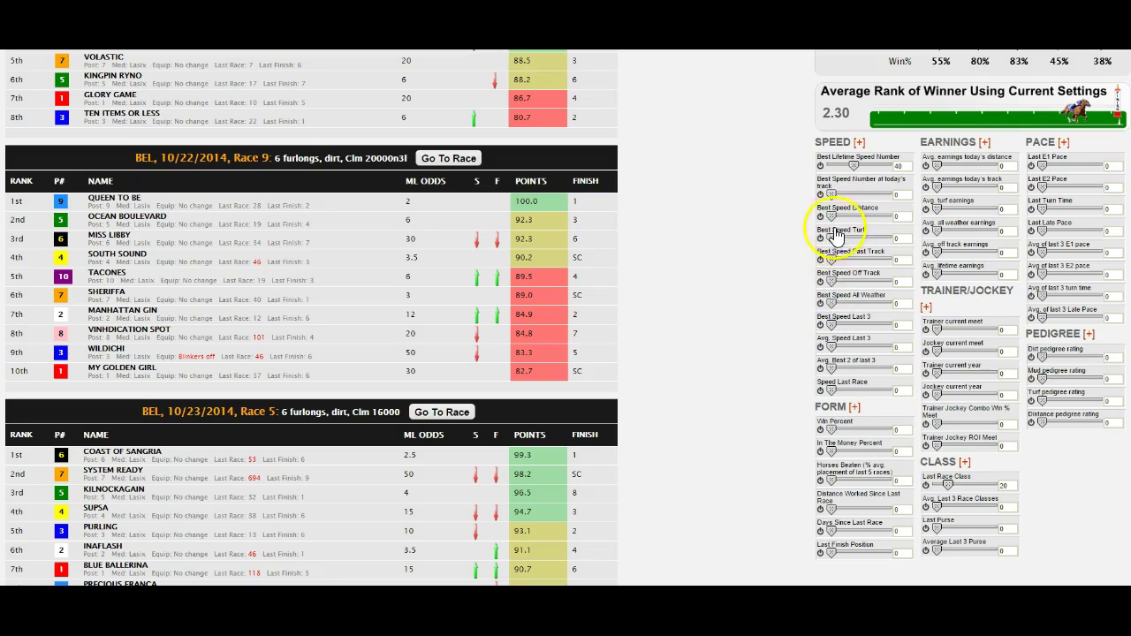
{"action": "left_click_drag", "start_coordinate": [831, 259], "coordinate": [777, 267]}
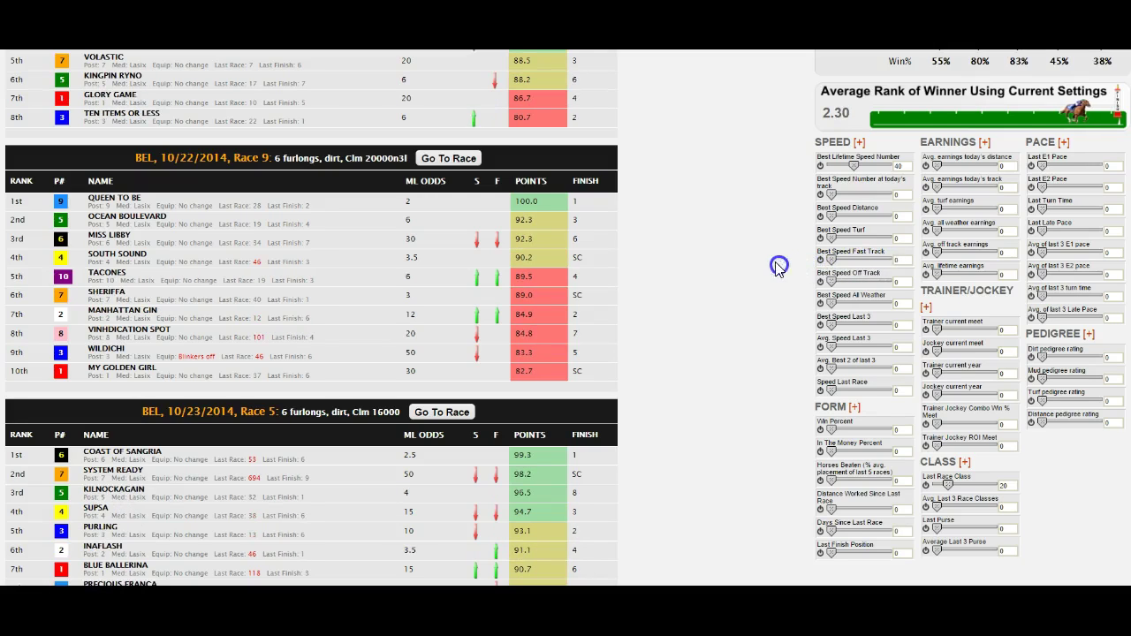
{"action": "scroll", "coordinate": [777, 267], "scroll_direction": "down", "scroll_amount": 5}
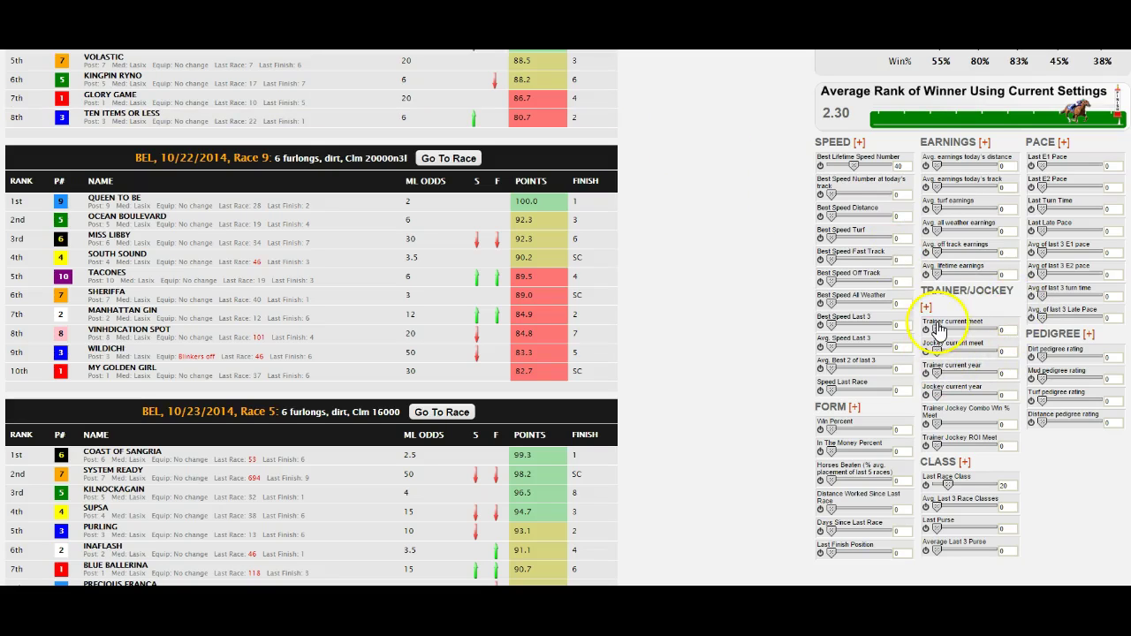
{"action": "left_click_drag", "start_coordinate": [934, 330], "coordinate": [884, 335]}
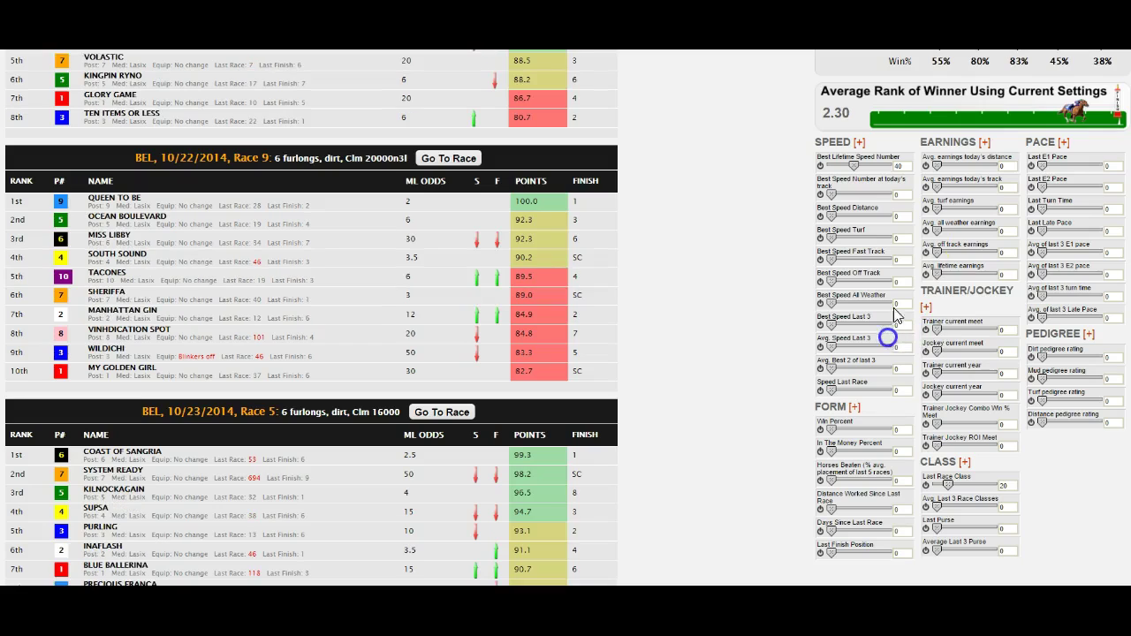
{"action": "left_click_drag", "start_coordinate": [934, 62], "coordinate": [1103, 58]}
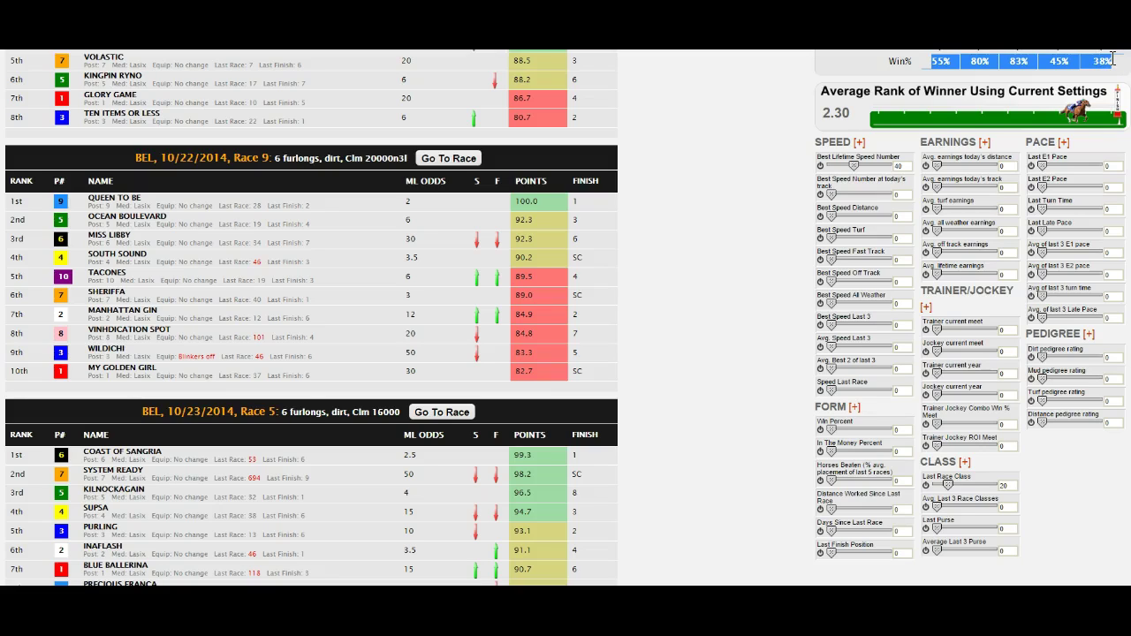
- Check the Win% row, test the Trainer current meet weight and return it to 0
{"action": "left_click", "coordinate": [935, 68]}
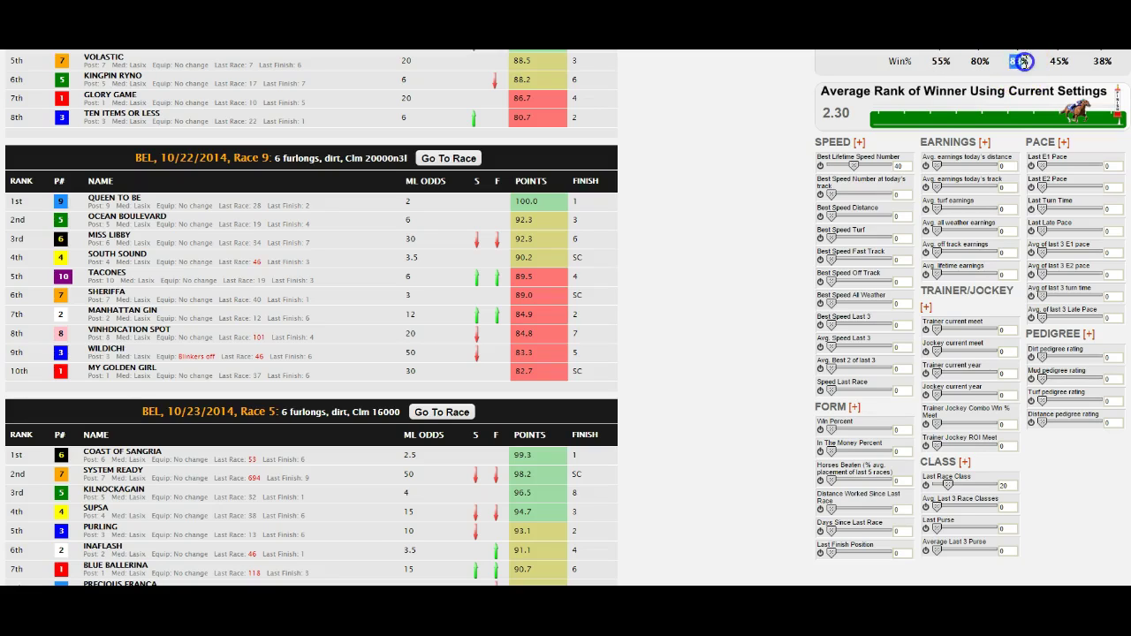
{"action": "left_click", "coordinate": [785, 281]}
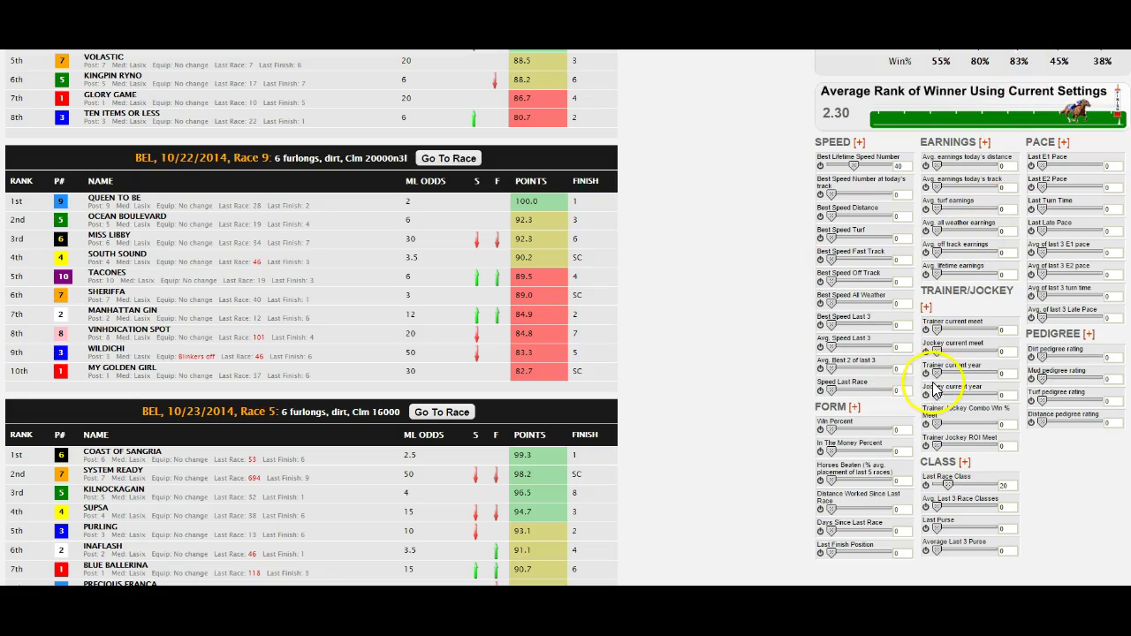
{"action": "left_click", "coordinate": [937, 331]}
{"action": "left_click_drag", "start_coordinate": [938, 335], "coordinate": [926, 332]}
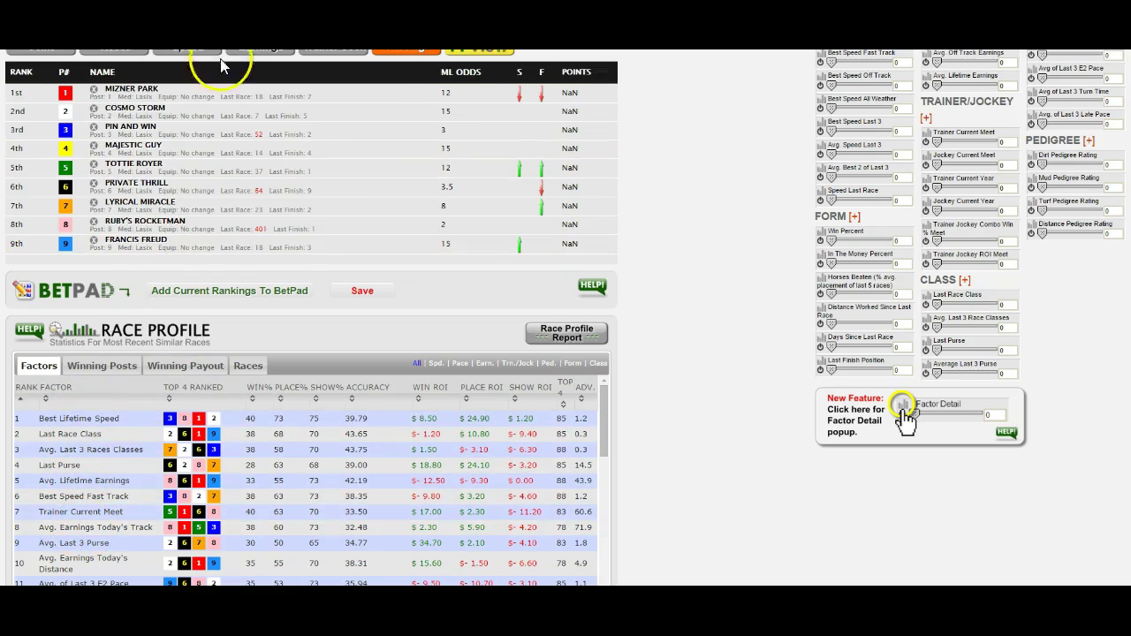
- Raise the Avg. earnings today's track weight to 2 after locating this factor in the Race Profile ranking
{"action": "left_click", "coordinate": [95, 540]}
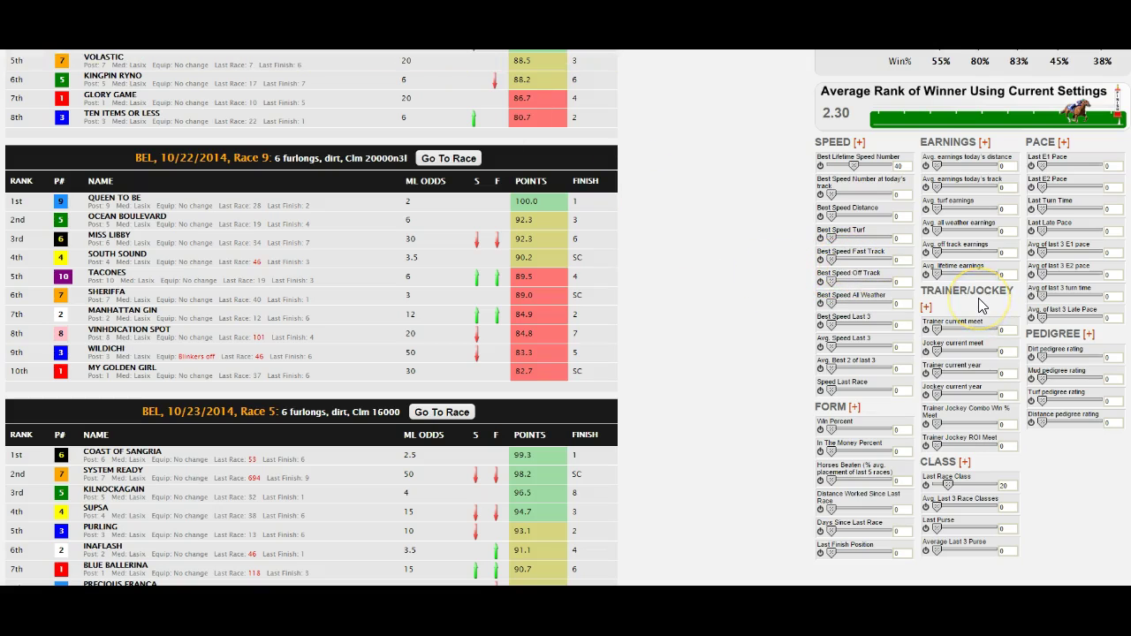
{"action": "left_click_drag", "start_coordinate": [936, 188], "coordinate": [927, 188]}
{"action": "left_click", "coordinate": [935, 189]}
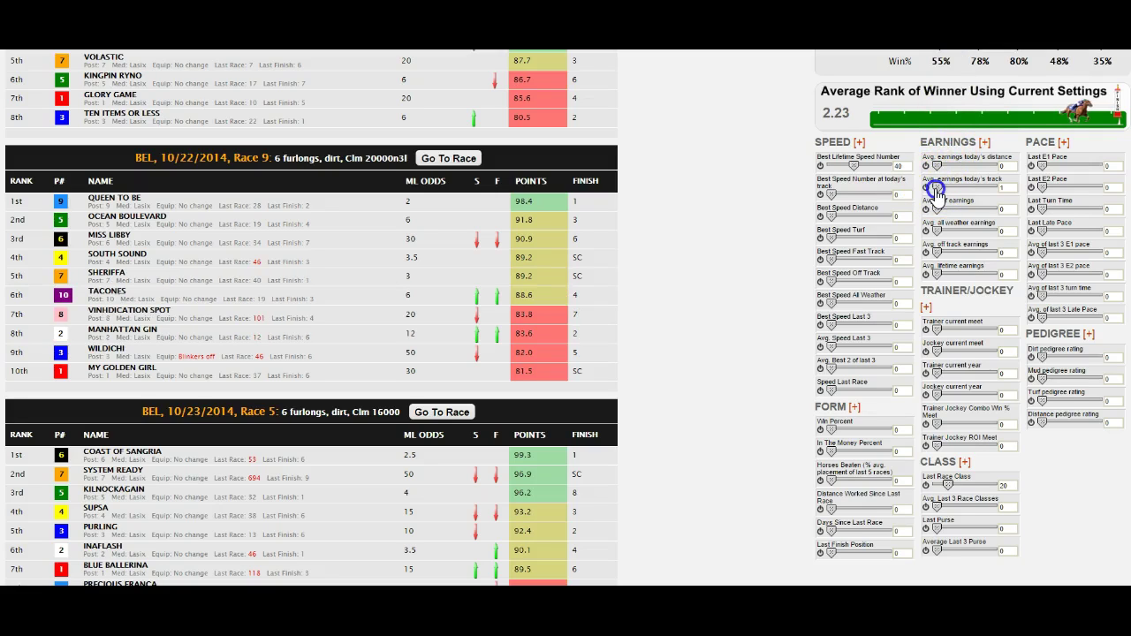
{"action": "left_click", "coordinate": [937, 189]}
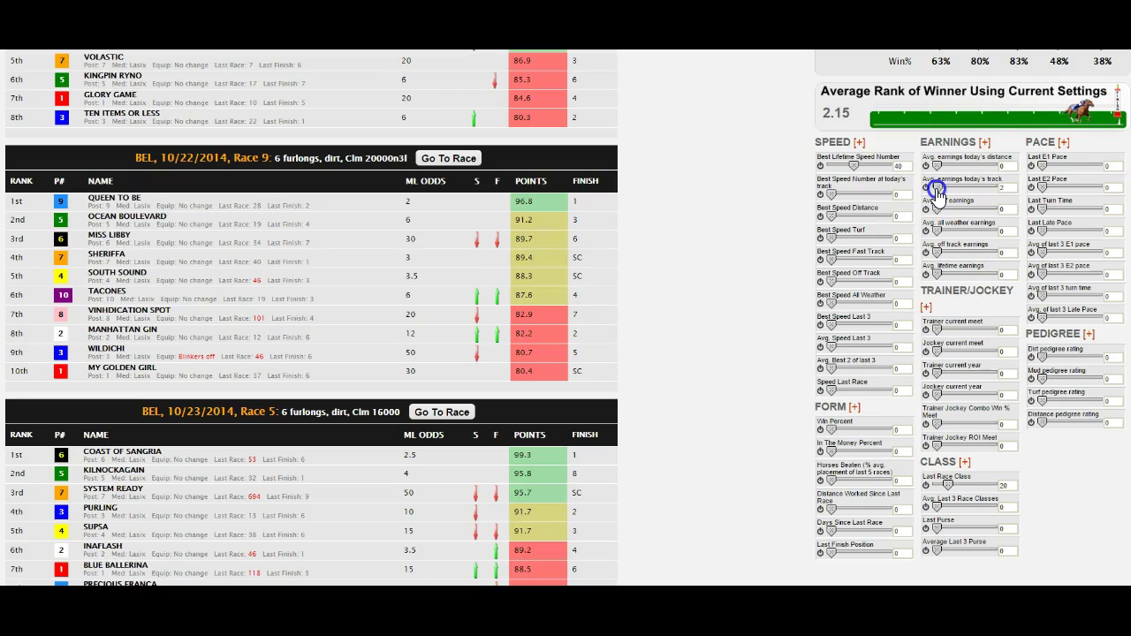
- Review the win percentage and the active Best Lifetime Speed Number, Last Race Class and Avg. earnings today's track weights
{"action": "double_click", "coordinate": [998, 187]}
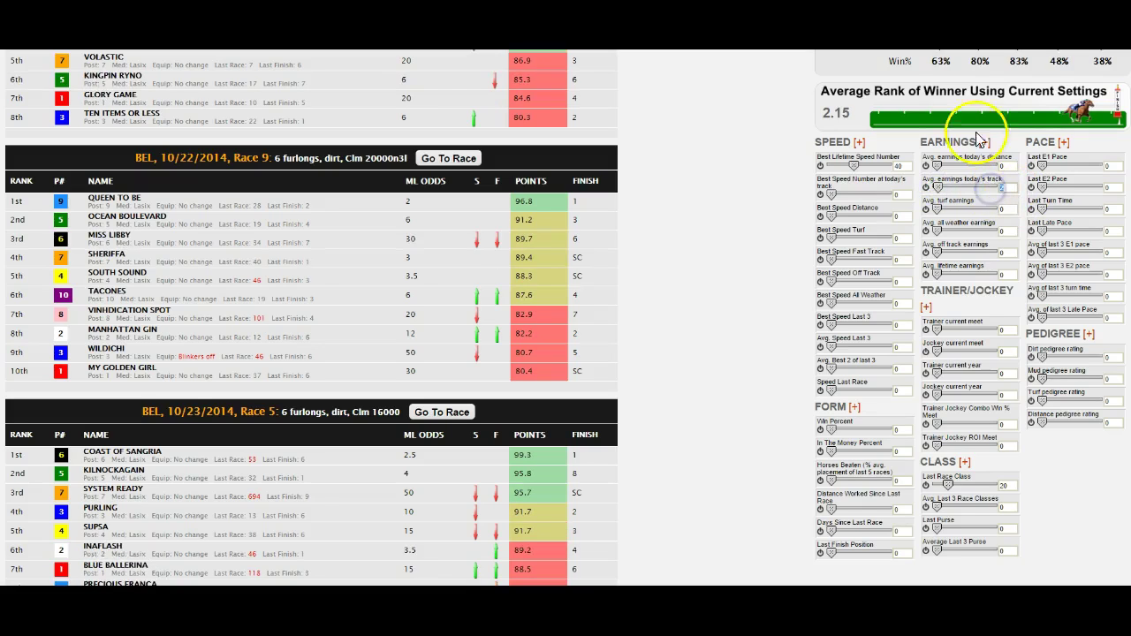
{"action": "double_click", "coordinate": [942, 62]}
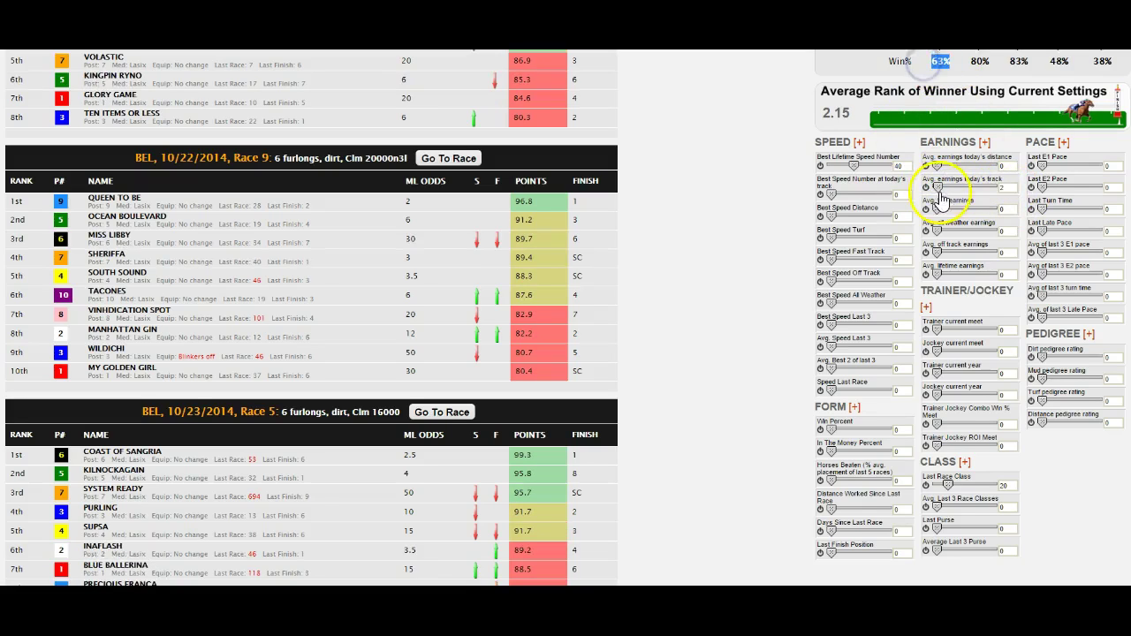
{"action": "left_click", "coordinate": [1006, 187]}
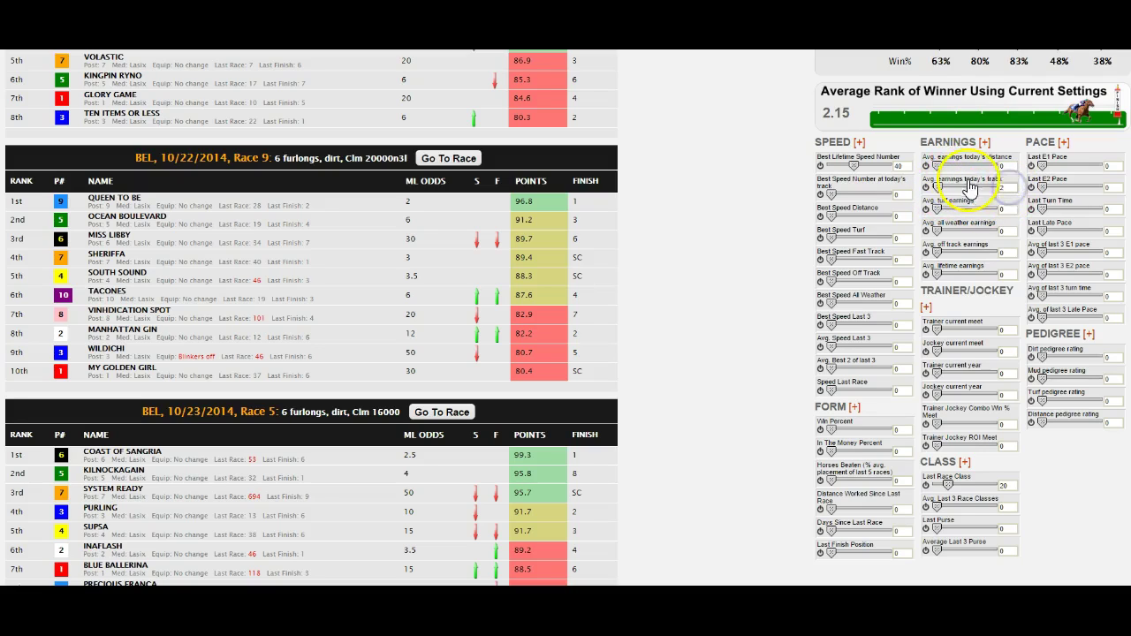
{"action": "left_click", "coordinate": [908, 165]}
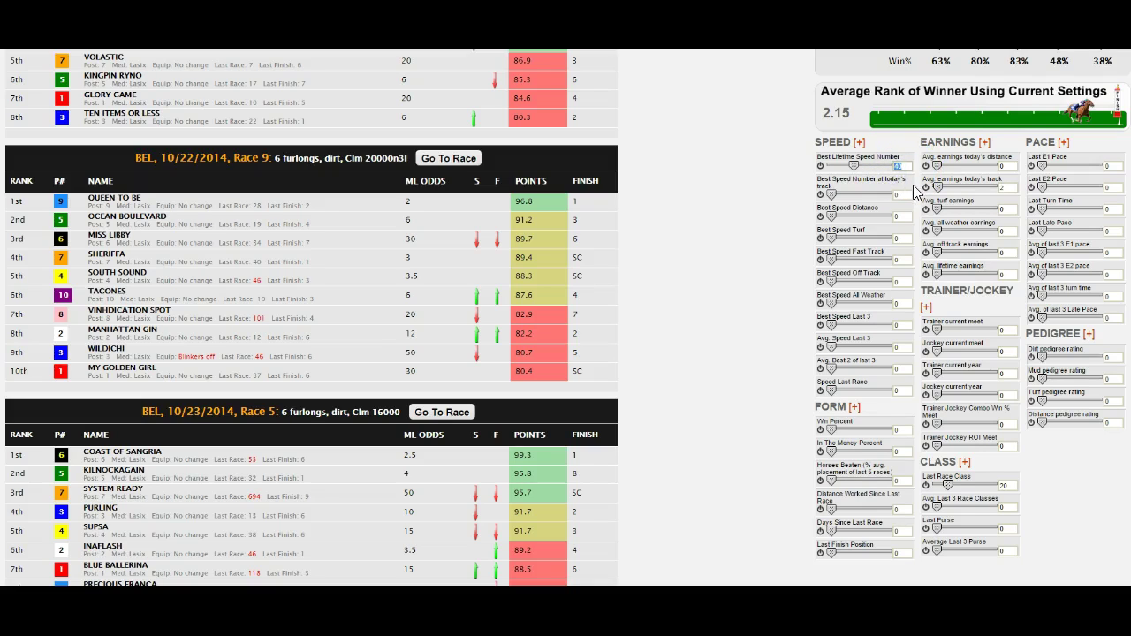
{"action": "left_click", "coordinate": [988, 489]}
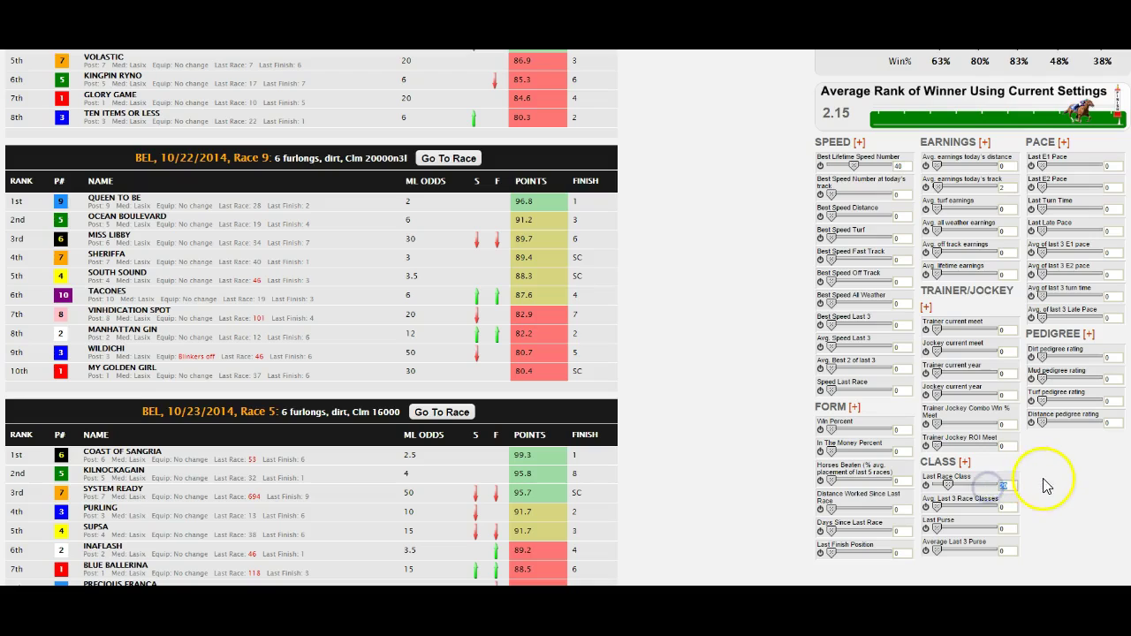
{"action": "left_click", "coordinate": [1002, 188]}
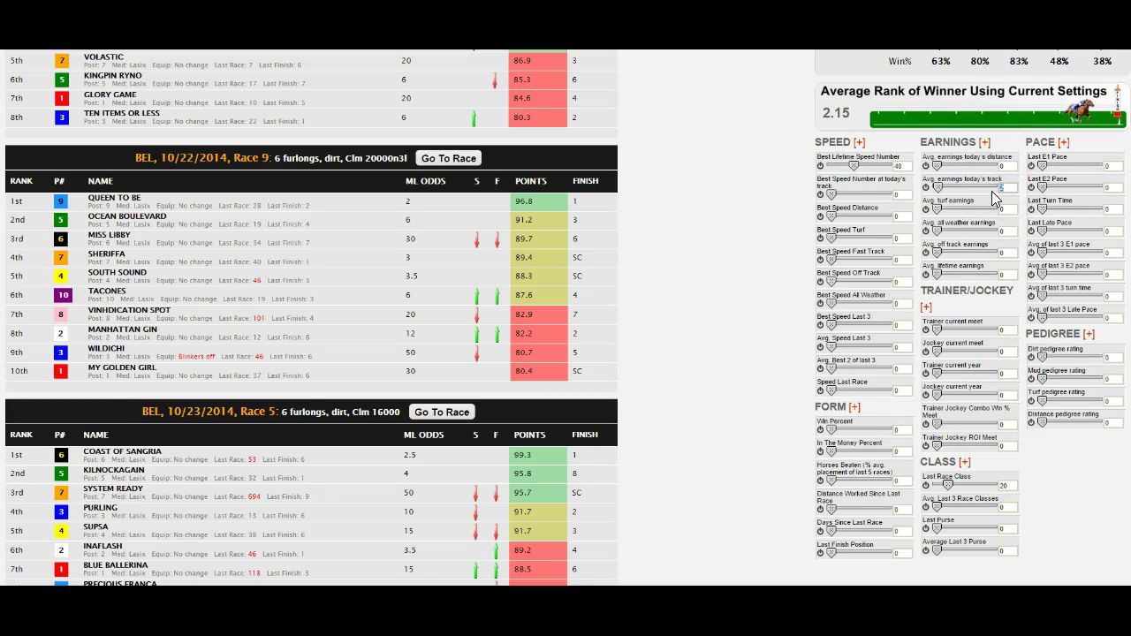
- Examine the race-by-race win, place and show payouts in the Results table
{"action": "scroll", "coordinate": [752, 220], "scroll_direction": "up", "scroll_amount": 1}
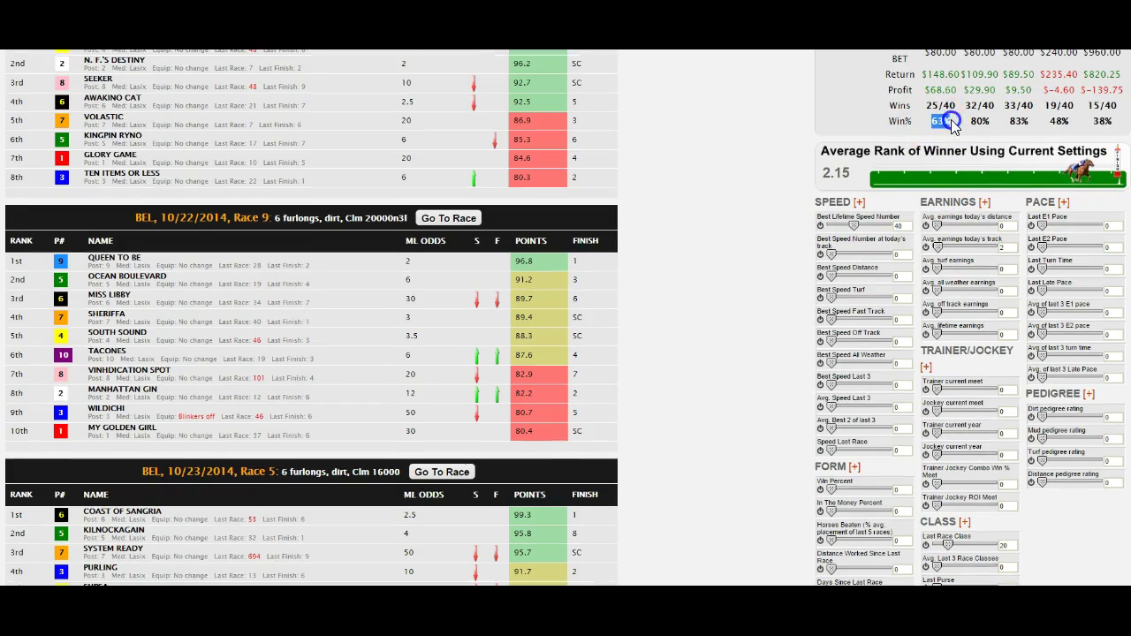
{"action": "scroll", "coordinate": [950, 126], "scroll_direction": "up", "scroll_amount": 10}
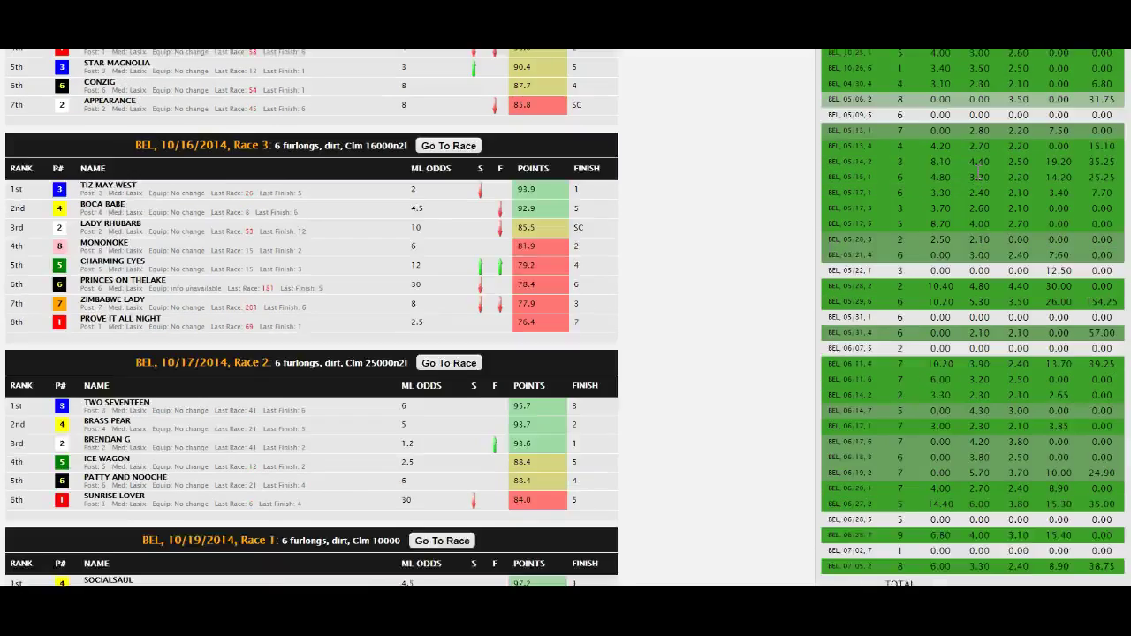
{"action": "scroll", "coordinate": [963, 175], "scroll_direction": "up", "scroll_amount": 4}
{"action": "scroll", "coordinate": [946, 173], "scroll_direction": "down", "scroll_amount": 1}
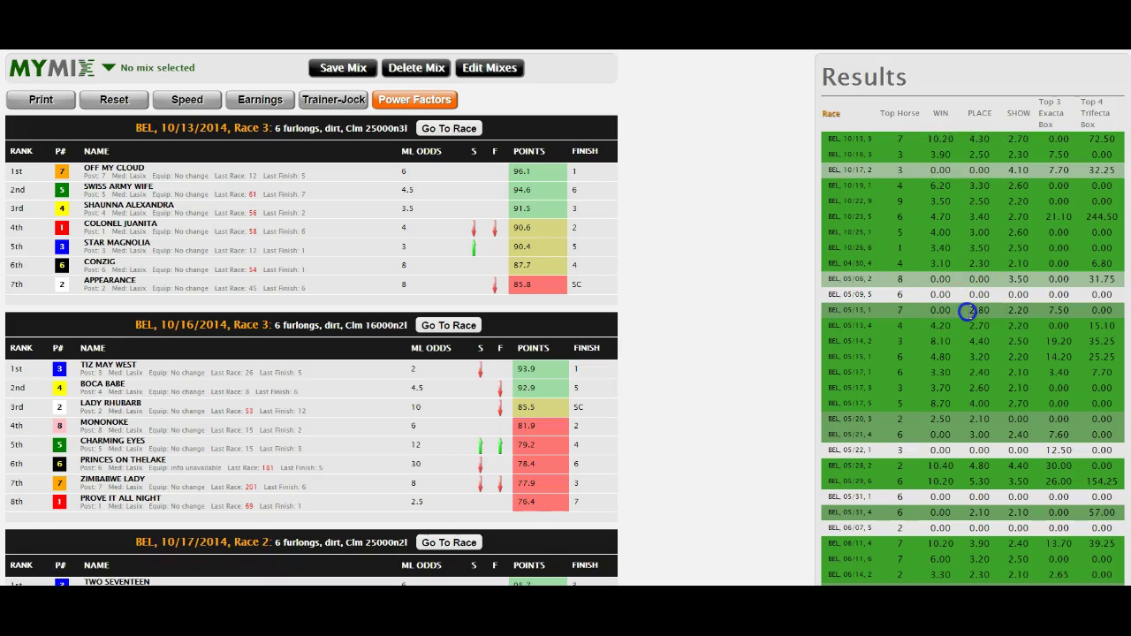
{"action": "left_click_drag", "start_coordinate": [966, 313], "coordinate": [1078, 315]}
{"action": "left_click", "coordinate": [984, 239]}
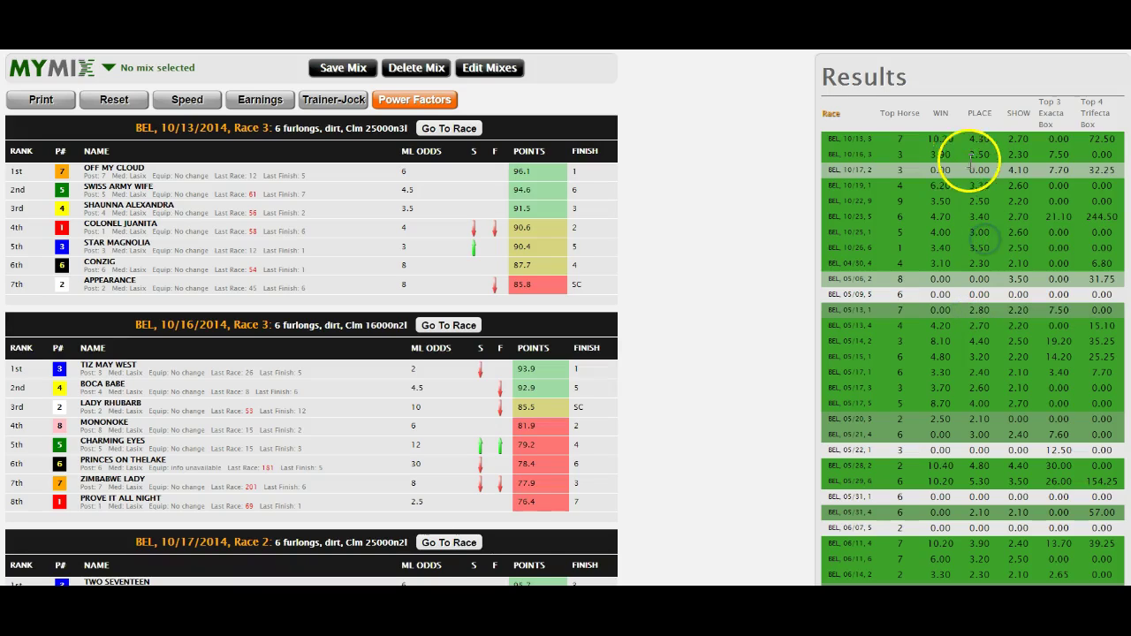
{"action": "left_click_drag", "start_coordinate": [1007, 170], "coordinate": [1036, 170]}
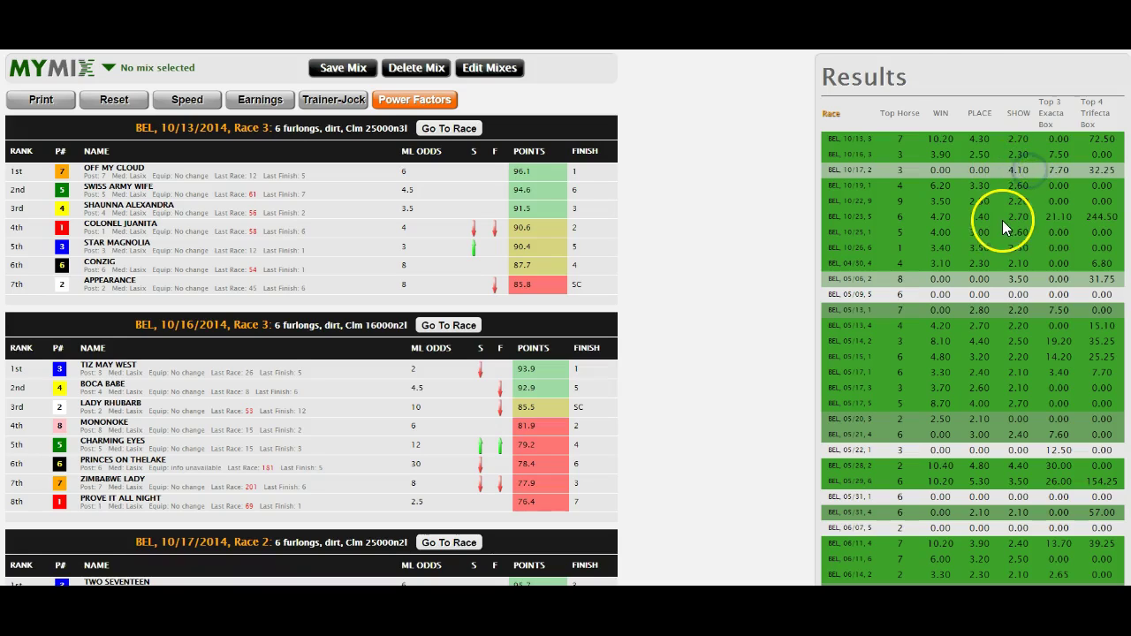
- Check the show win percentage in the Results totals against the races listed above it
{"action": "scroll", "coordinate": [1002, 220], "scroll_direction": "down", "scroll_amount": 2}
{"action": "scroll", "coordinate": [1002, 220], "scroll_direction": "down", "scroll_amount": 3}
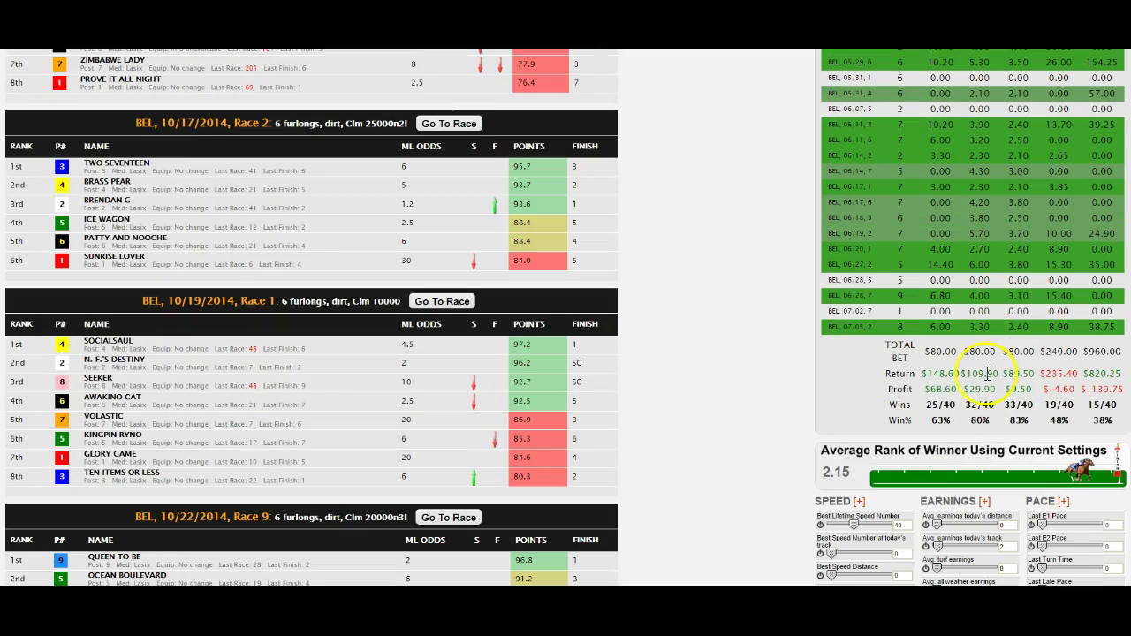
{"action": "left_click", "coordinate": [1021, 420]}
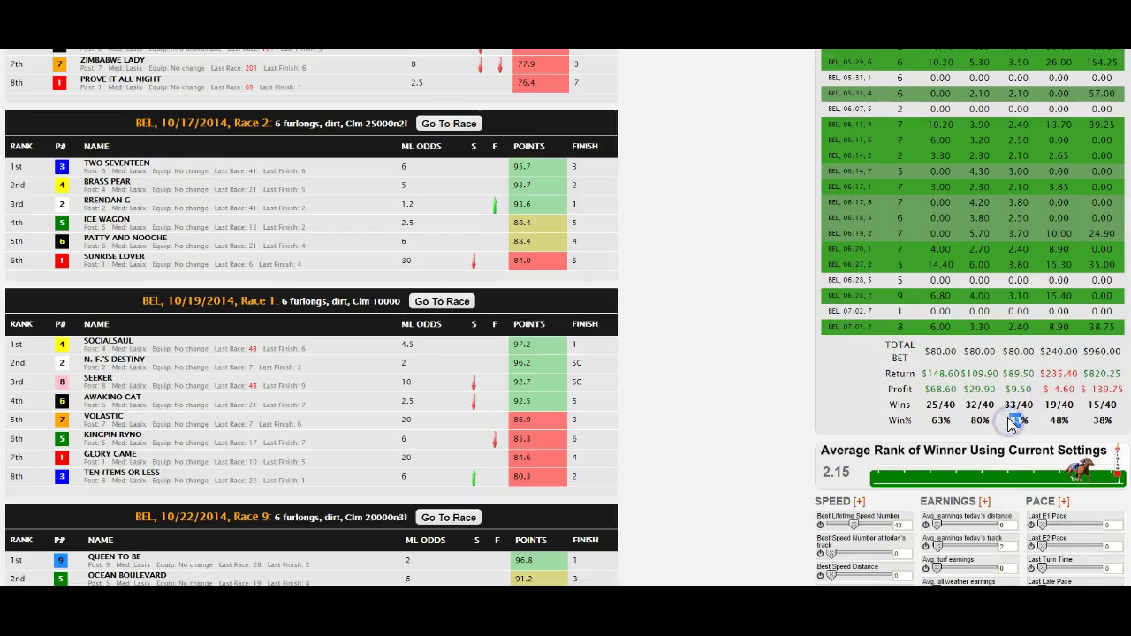
{"action": "scroll", "coordinate": [1008, 417], "scroll_direction": "up", "scroll_amount": 3}
{"action": "scroll", "coordinate": [740, 344], "scroll_direction": "down", "scroll_amount": 4}
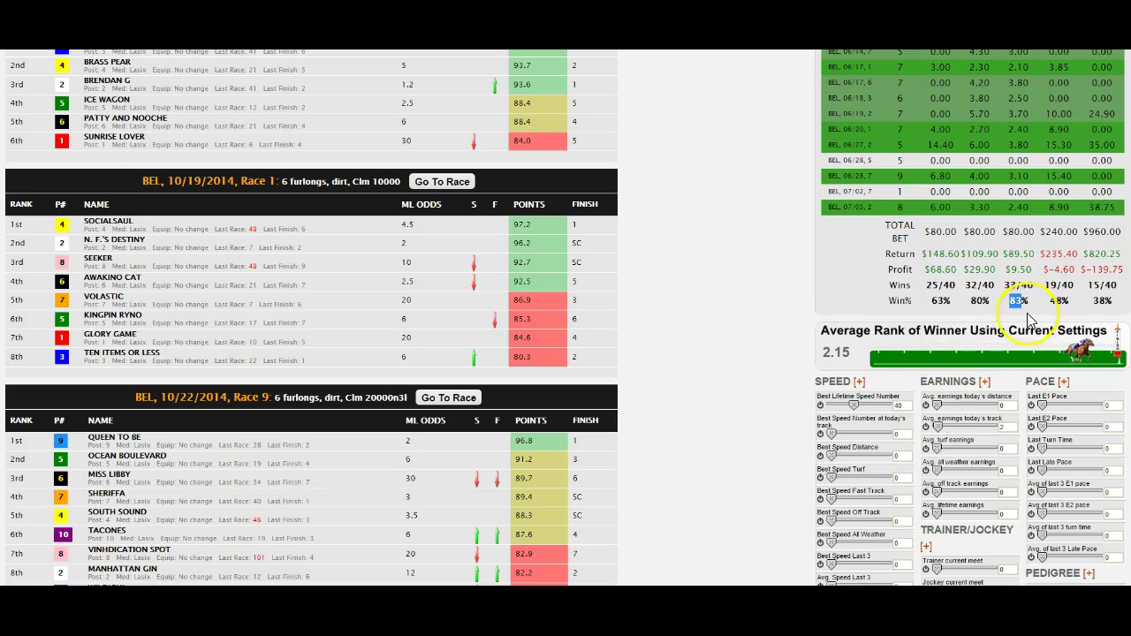
- Test the Average Last 3 Purse and Avg. earnings today's distance weights against the Win% row, returning both to 0
{"action": "scroll", "coordinate": [906, 423], "scroll_direction": "down", "scroll_amount": 4}
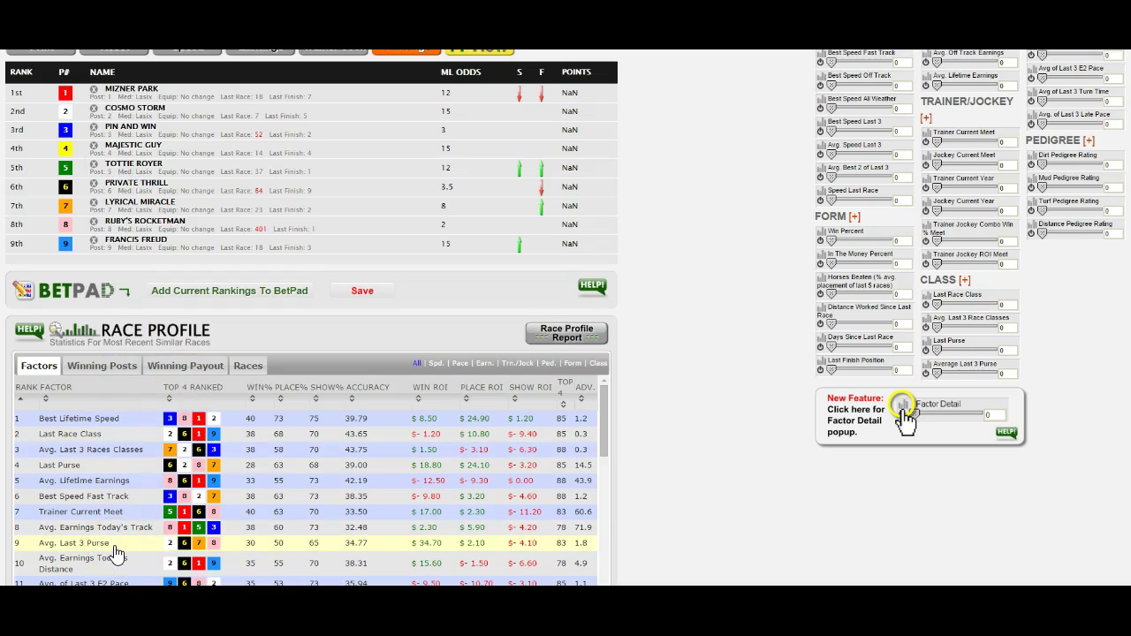
{"action": "left_click", "coordinate": [72, 549]}
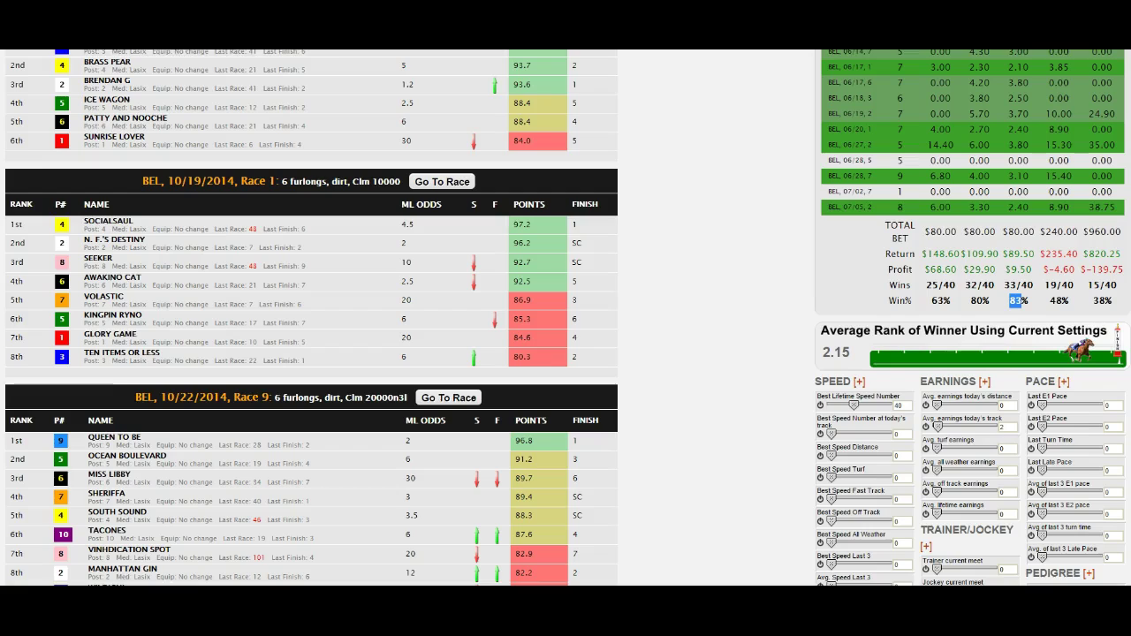
{"action": "scroll", "coordinate": [790, 485], "scroll_direction": "down", "scroll_amount": 3}
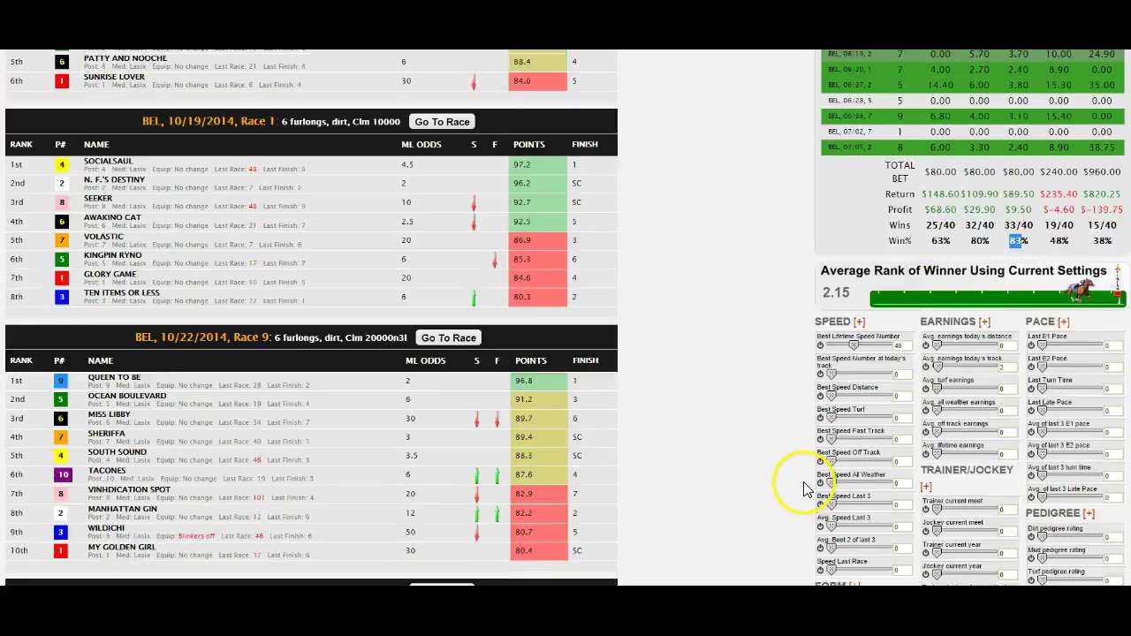
{"action": "scroll", "coordinate": [803, 479], "scroll_direction": "up", "scroll_amount": 1}
{"action": "scroll", "coordinate": [804, 486], "scroll_direction": "down", "scroll_amount": 1}
{"action": "left_click_drag", "start_coordinate": [956, 121], "coordinate": [924, 122]}
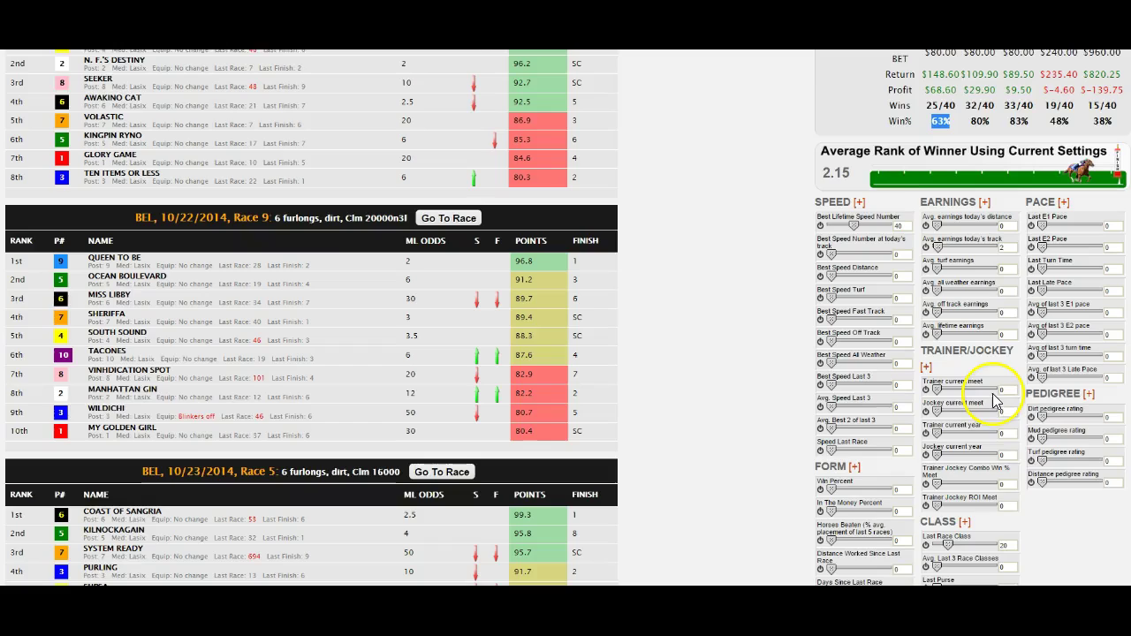
{"action": "scroll", "coordinate": [980, 407], "scroll_direction": "down", "scroll_amount": 1}
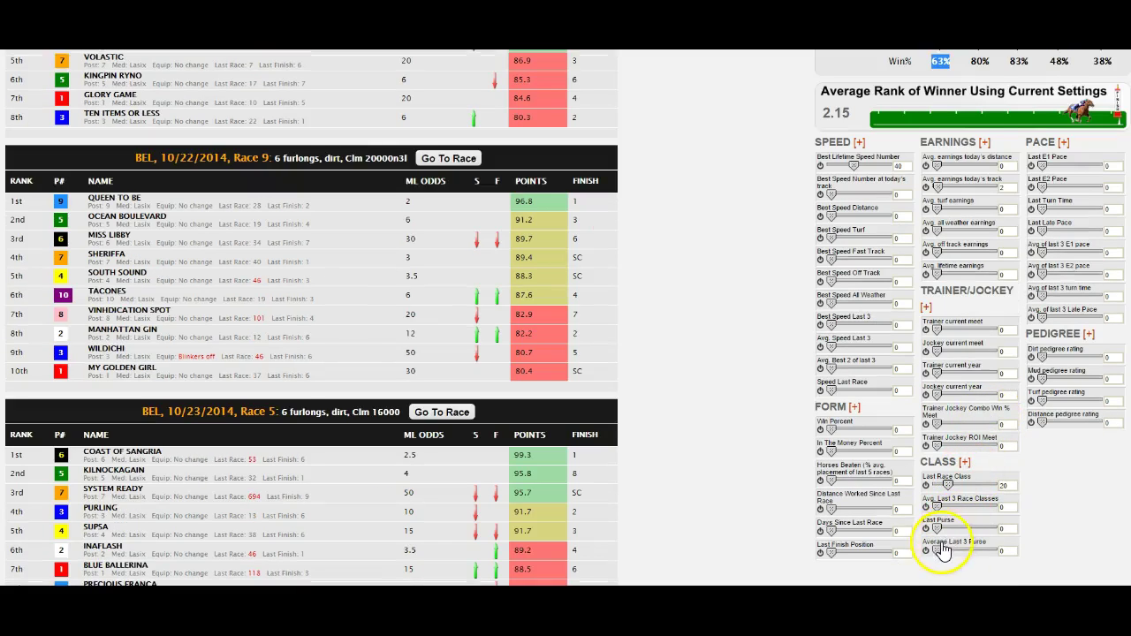
{"action": "mouse_move", "coordinate": [935, 553]}
{"action": "left_mouse_down"}
{"action": "mouse_move", "coordinate": [981, 549]}
{"action": "mouse_move", "coordinate": [936, 541]}
{"action": "mouse_move", "coordinate": [914, 556]}
{"action": "left_mouse_up"}
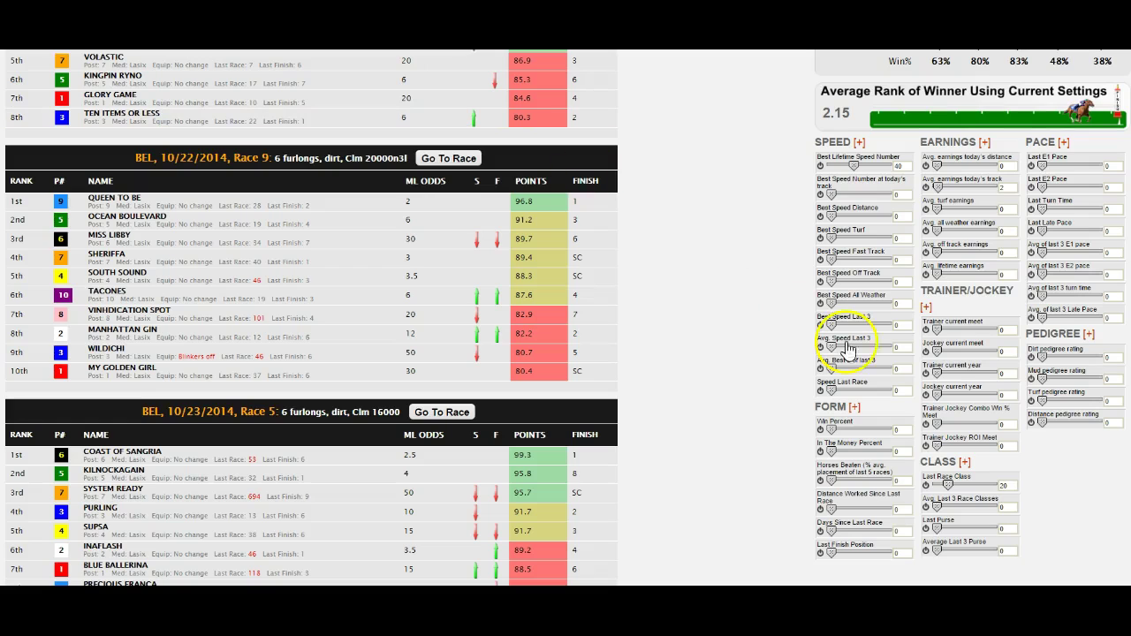
{"action": "left_click_drag", "start_coordinate": [936, 166], "coordinate": [896, 165]}
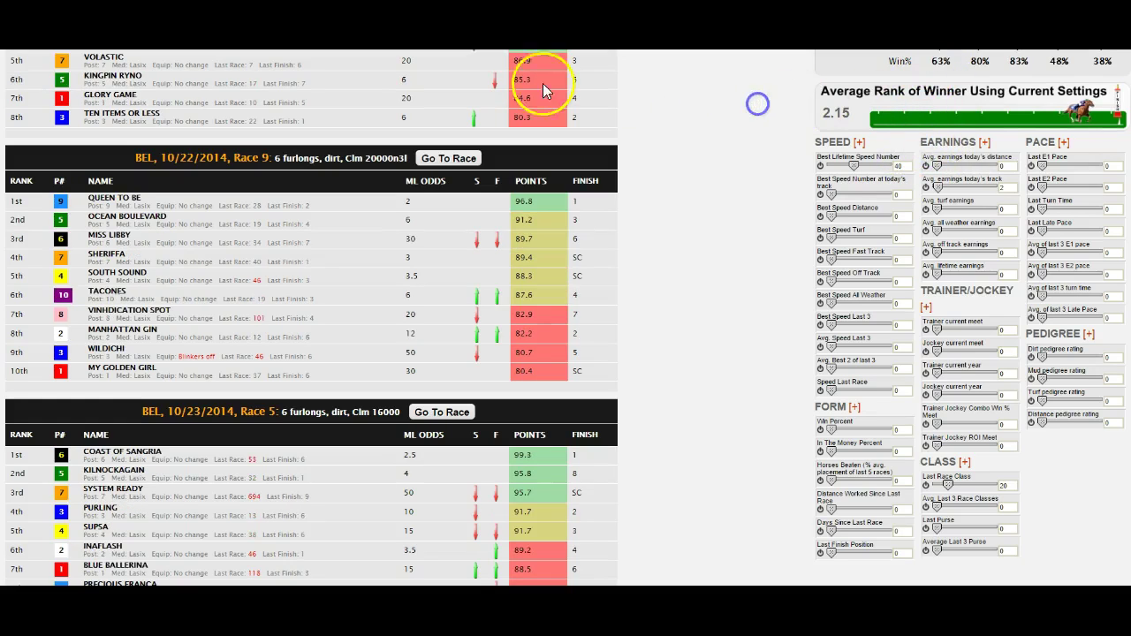
- Review the Race Profile ranking, filter it to the Pace factors, and restore the view of all factors
{"action": "scroll", "coordinate": [133, 530], "scroll_direction": "down", "scroll_amount": 10}
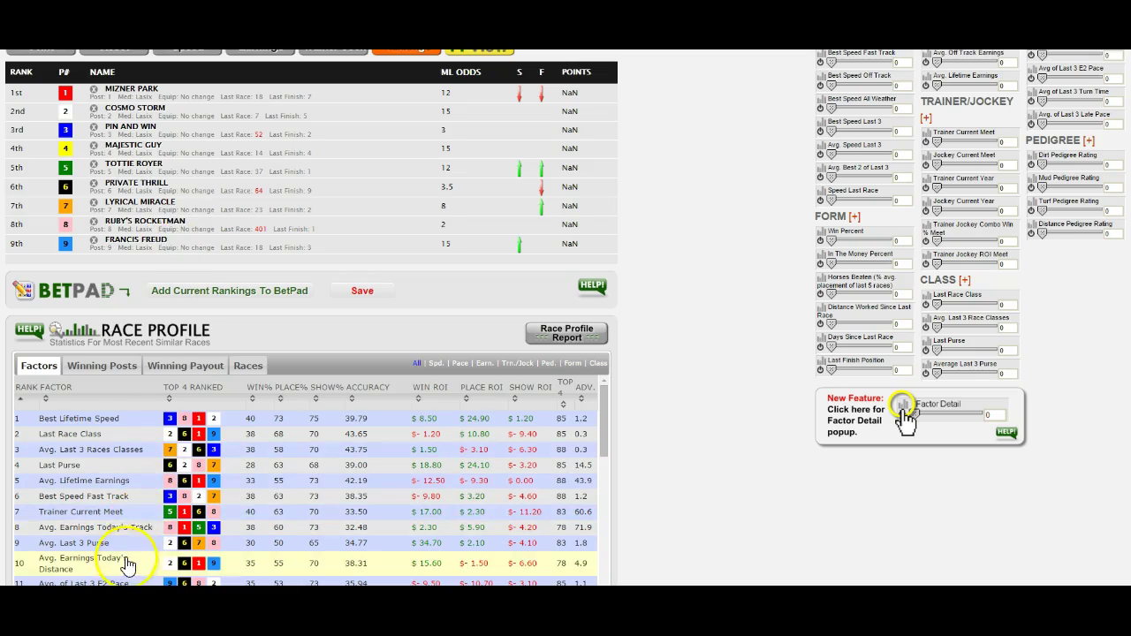
{"action": "scroll", "coordinate": [104, 555], "scroll_direction": "down", "scroll_amount": 2}
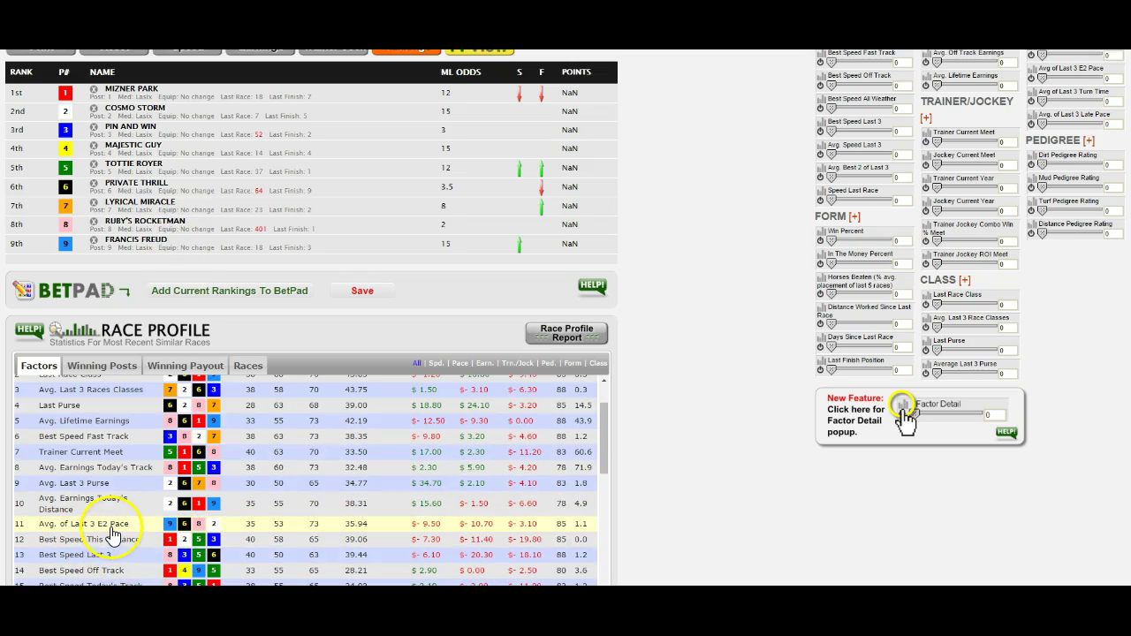
{"action": "left_click", "coordinate": [460, 364]}
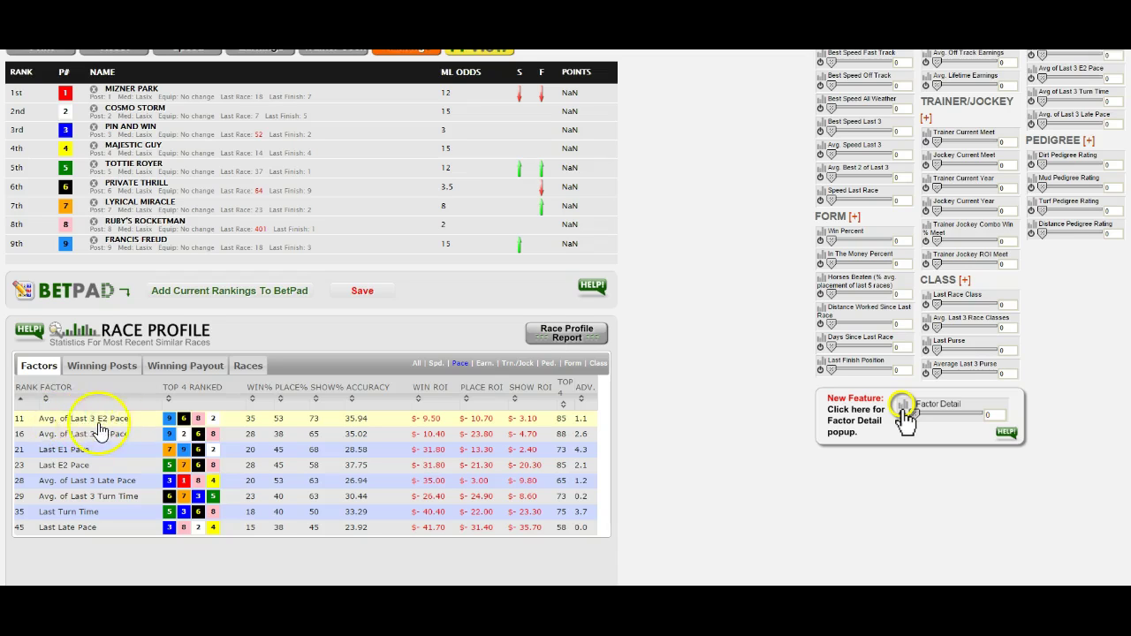
{"action": "left_click", "coordinate": [416, 363]}
{"action": "scroll", "coordinate": [53, 525], "scroll_direction": "down", "scroll_amount": 1}
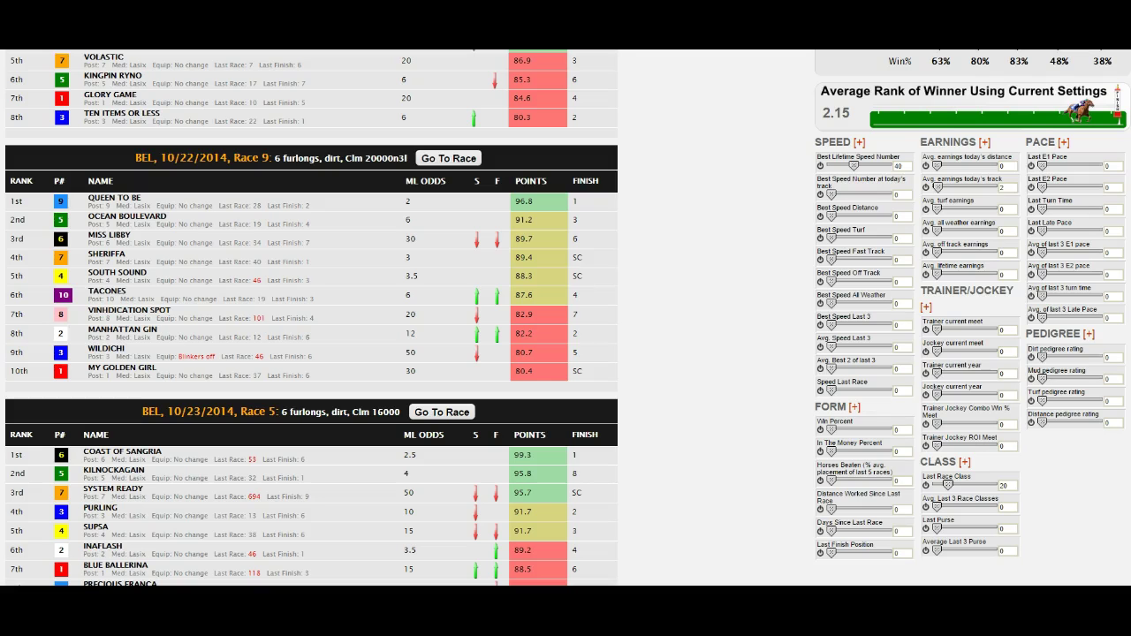
- Test the Avg of last 3 E2 pace weight at 2, check the Win% row, and return the weight to 0
{"action": "scroll", "coordinate": [598, 239], "scroll_direction": "up", "scroll_amount": 1}
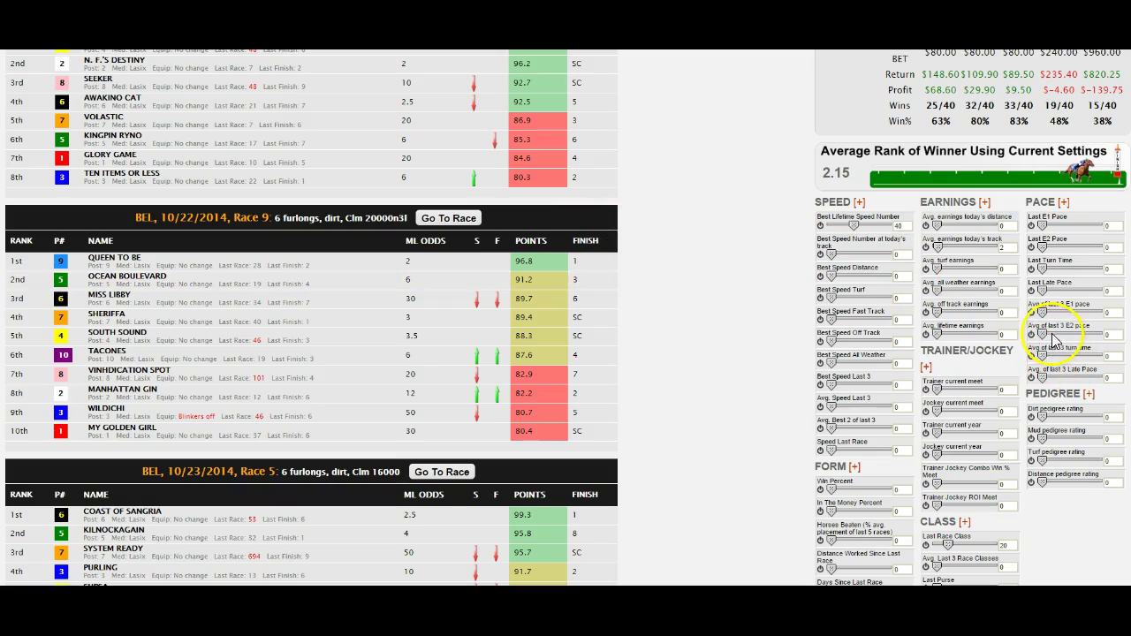
{"action": "mouse_move", "coordinate": [1040, 336]}
{"action": "left_mouse_down"}
{"action": "mouse_move", "coordinate": [1079, 345]}
{"action": "mouse_move", "coordinate": [1035, 351]}
{"action": "left_mouse_up"}
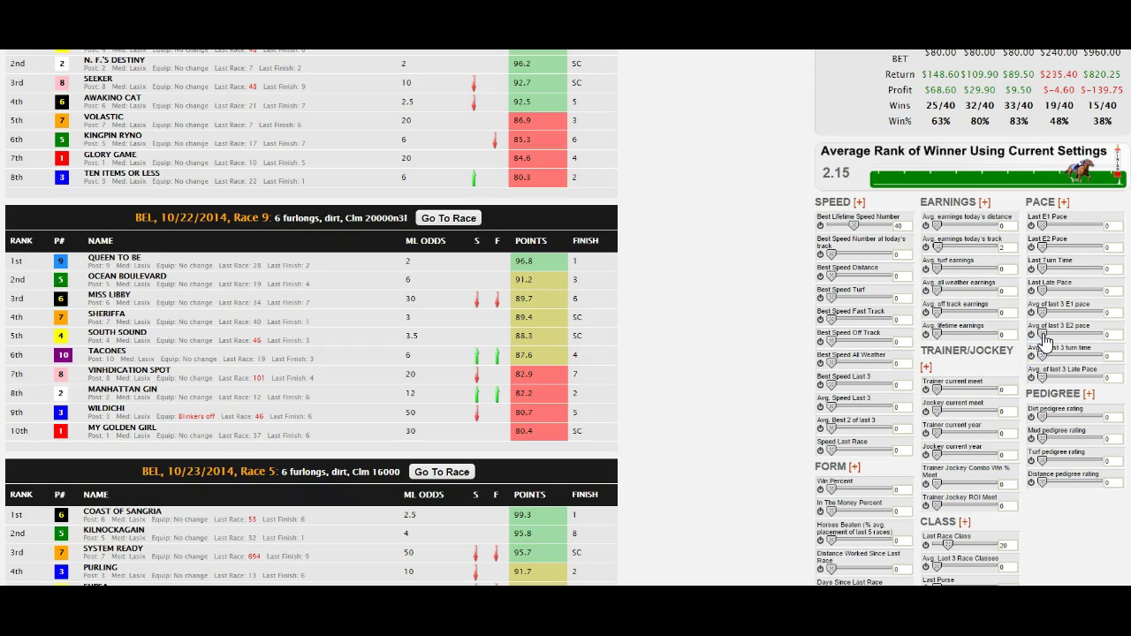
{"action": "left_click_drag", "start_coordinate": [1044, 338], "coordinate": [1040, 345]}
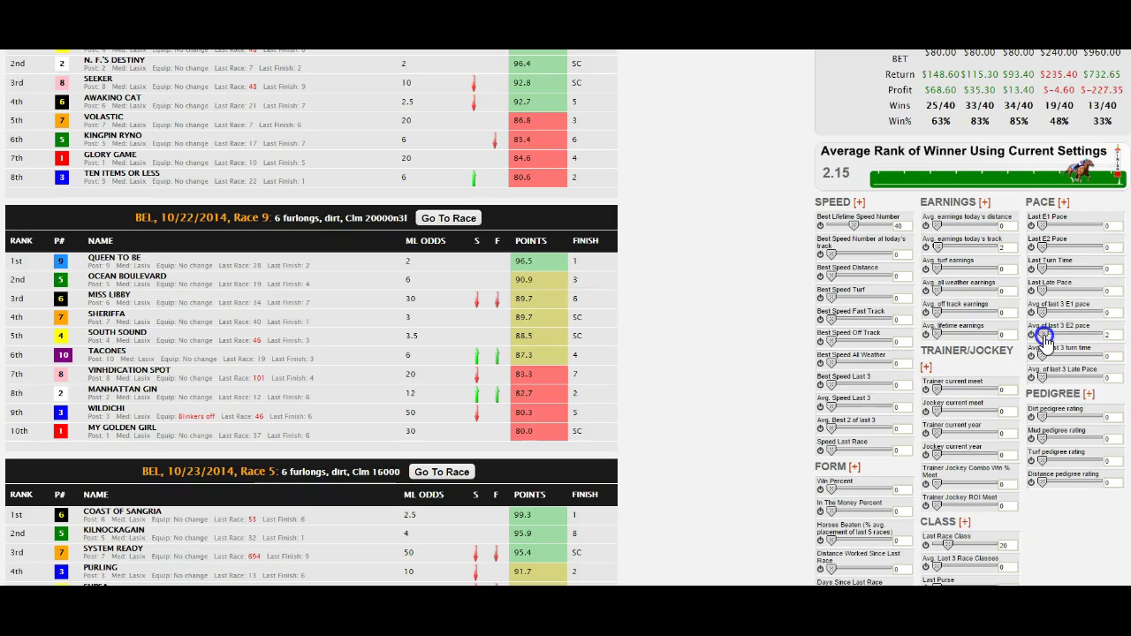
{"action": "left_click", "coordinate": [973, 124]}
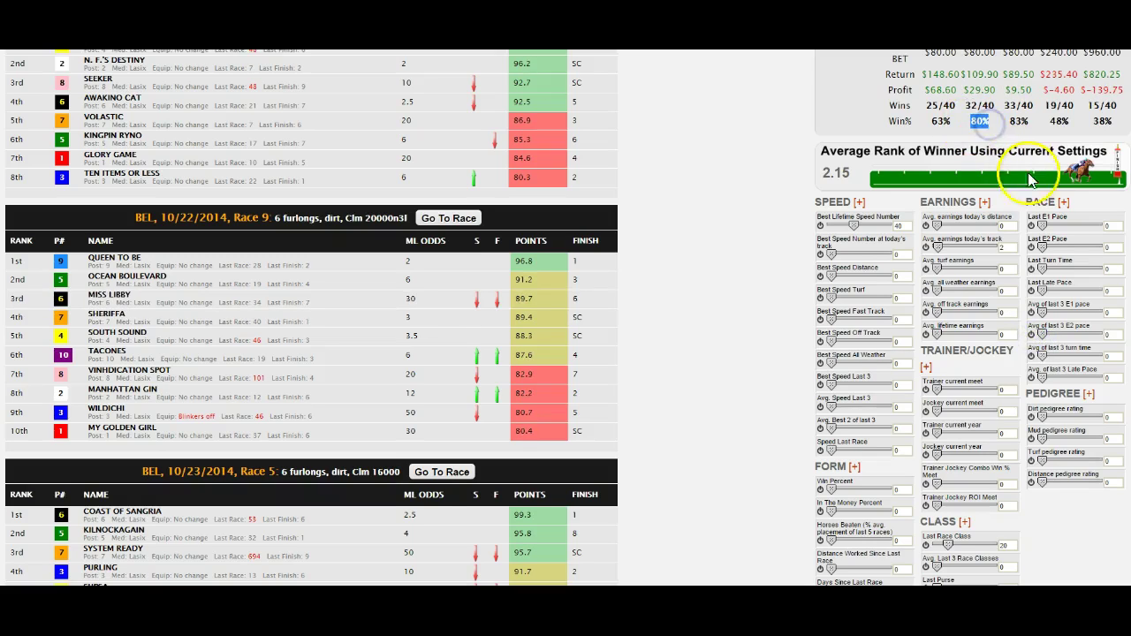
- Set the Avg of last 3 E2 pace weight to 1 and check the win, place and show percentages in the Win% row
{"action": "left_click", "coordinate": [1043, 337]}
{"action": "left_click_drag", "start_coordinate": [1044, 336], "coordinate": [1045, 341]}
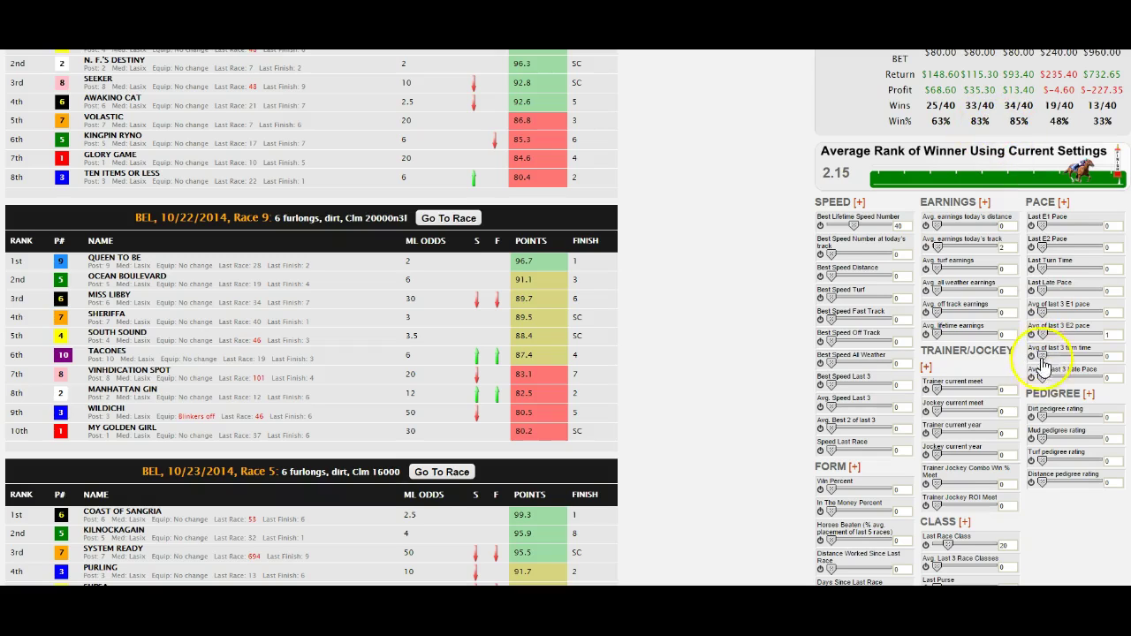
{"action": "left_click", "coordinate": [1095, 336]}
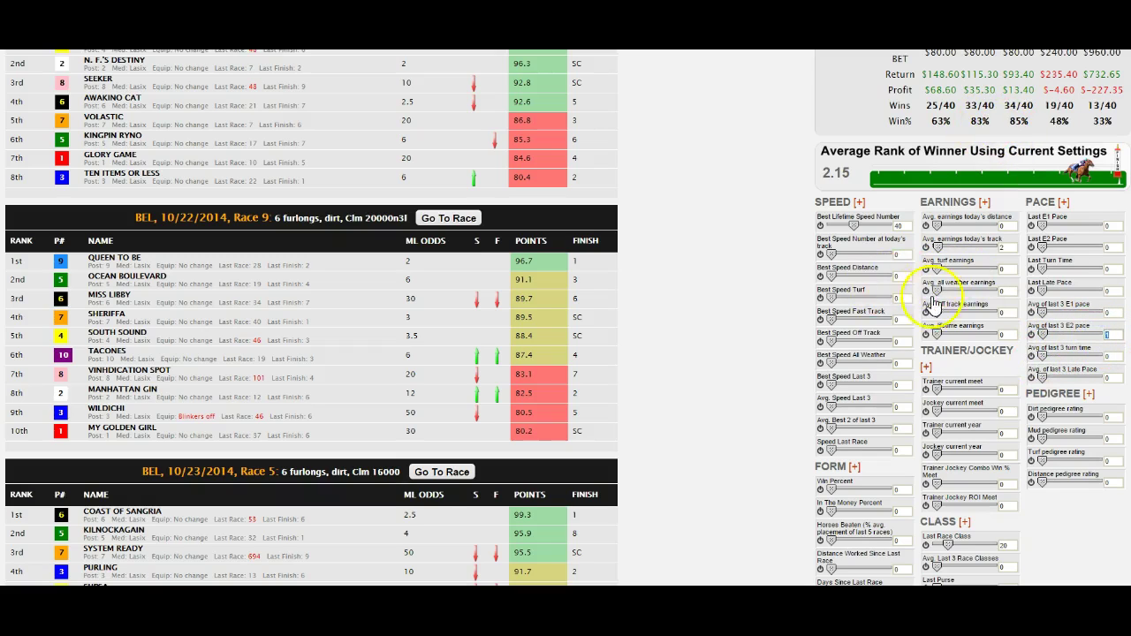
{"action": "left_click", "coordinate": [769, 257]}
{"action": "left_click", "coordinate": [942, 122]}
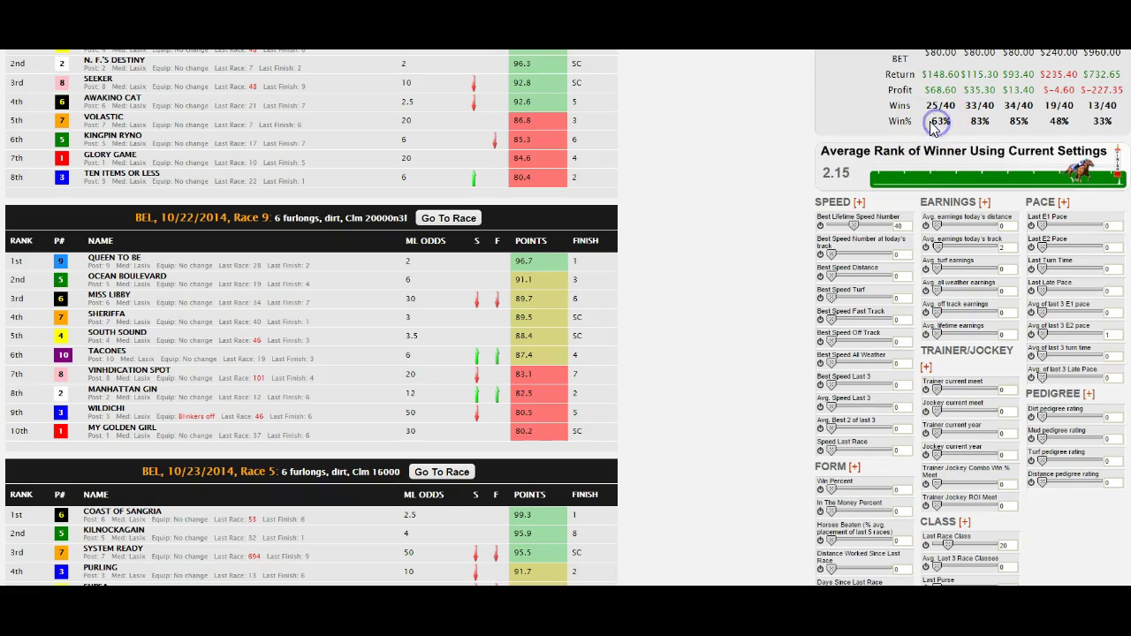
{"action": "left_click", "coordinate": [978, 122]}
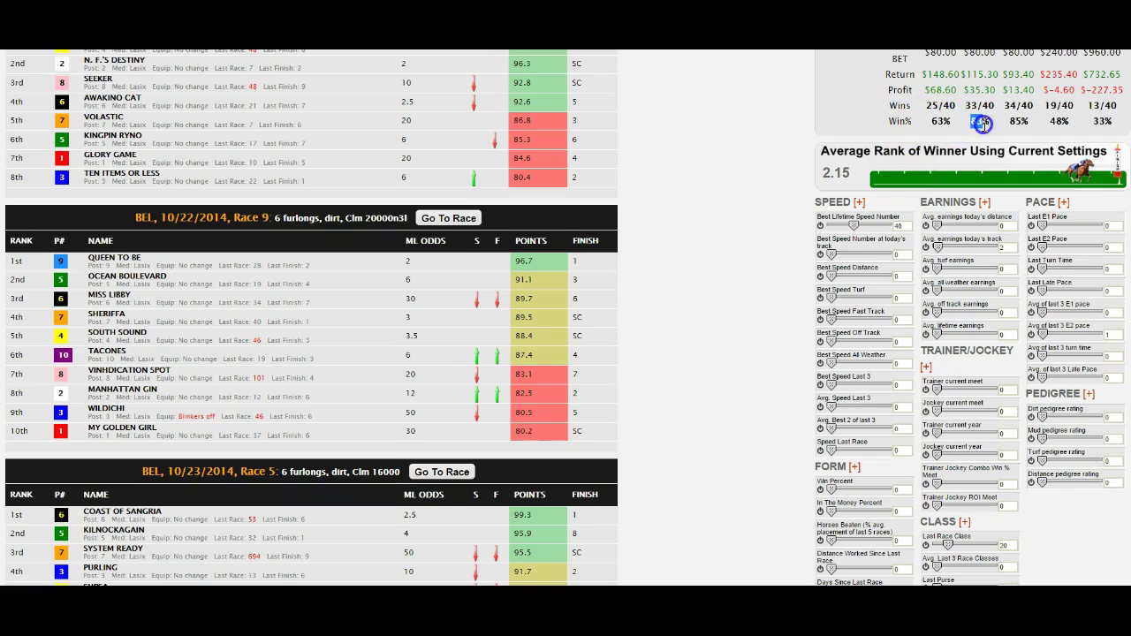
{"action": "left_click", "coordinate": [1020, 124]}
{"action": "left_click", "coordinate": [745, 159]}
- Check the exacta box win percentage in the Results totals and review the races listed above it
{"action": "scroll", "coordinate": [891, 320], "scroll_direction": "up", "scroll_amount": 4}
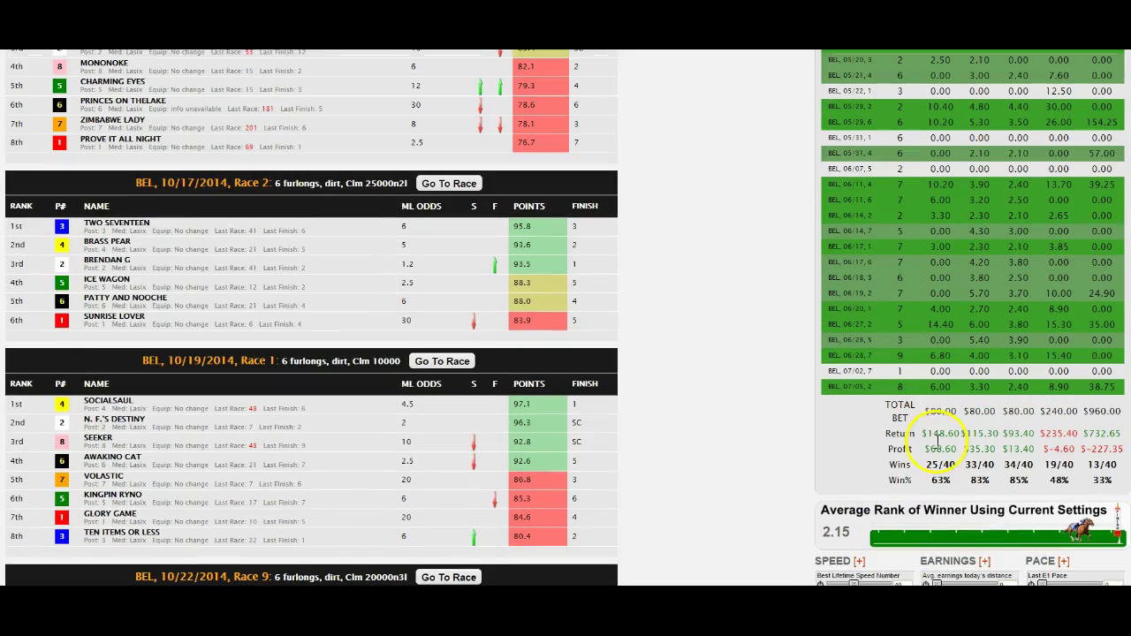
{"action": "left_click_drag", "start_coordinate": [933, 484], "coordinate": [1045, 483]}
{"action": "left_click", "coordinate": [1060, 479]}
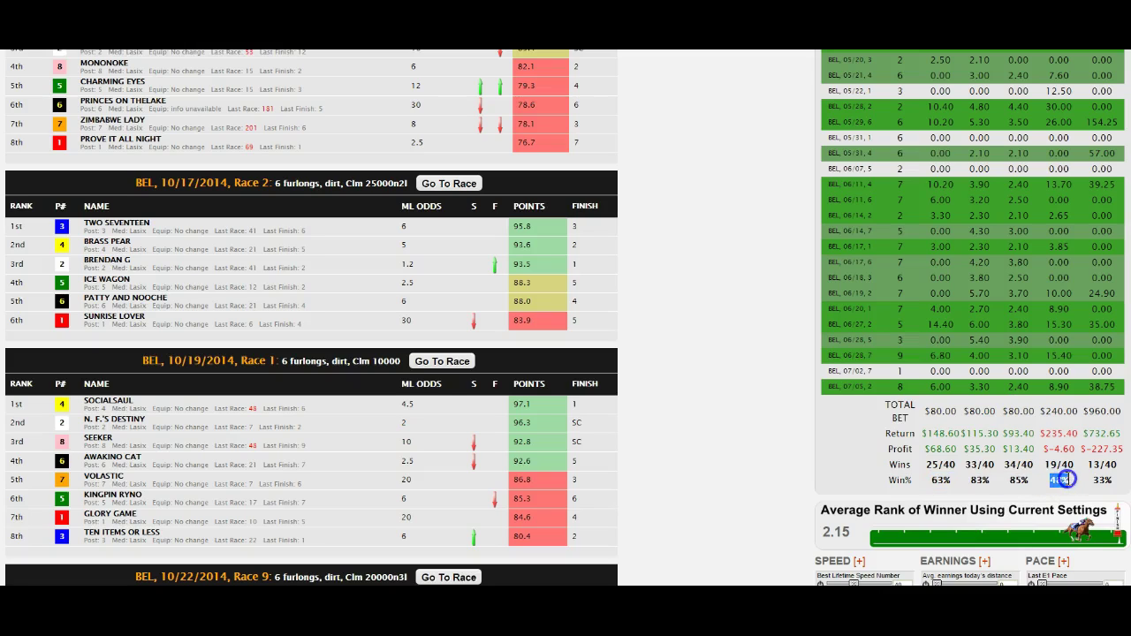
{"action": "left_click", "coordinate": [775, 473]}
{"action": "scroll", "coordinate": [905, 402], "scroll_direction": "up", "scroll_amount": 6}
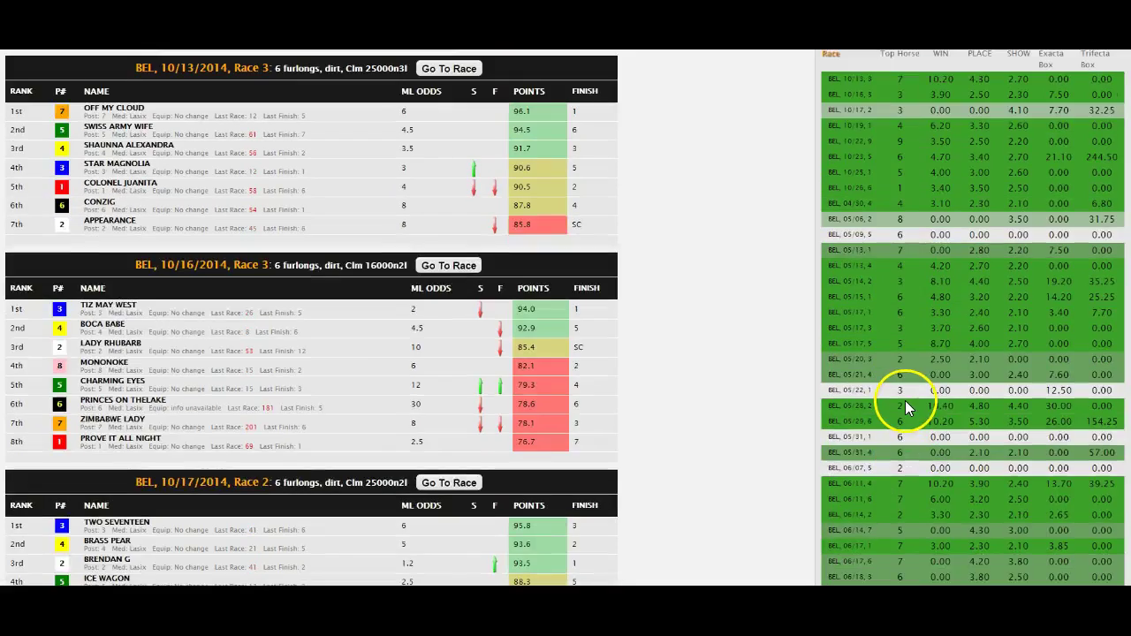
{"action": "scroll", "coordinate": [905, 402], "scroll_direction": "down", "scroll_amount": 4}
{"action": "scroll", "coordinate": [904, 400], "scroll_direction": "down", "scroll_amount": 3}
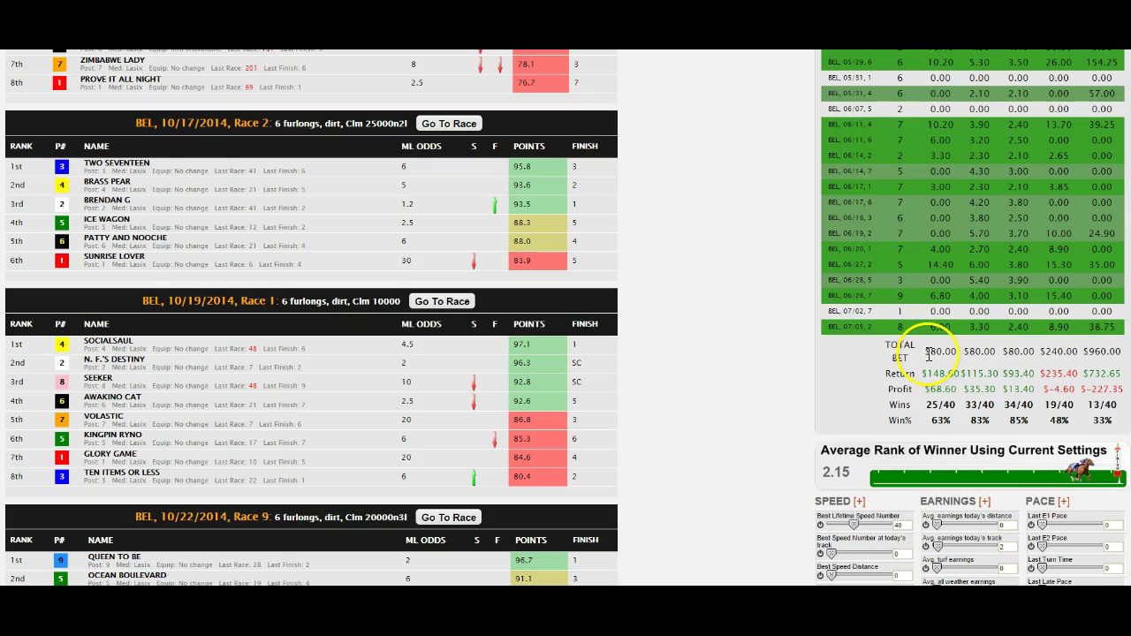
- Compare the total bet, return and profit figures across the win, place, show, exacta and trifecta columns
{"action": "left_click_drag", "start_coordinate": [924, 352], "coordinate": [943, 351]}
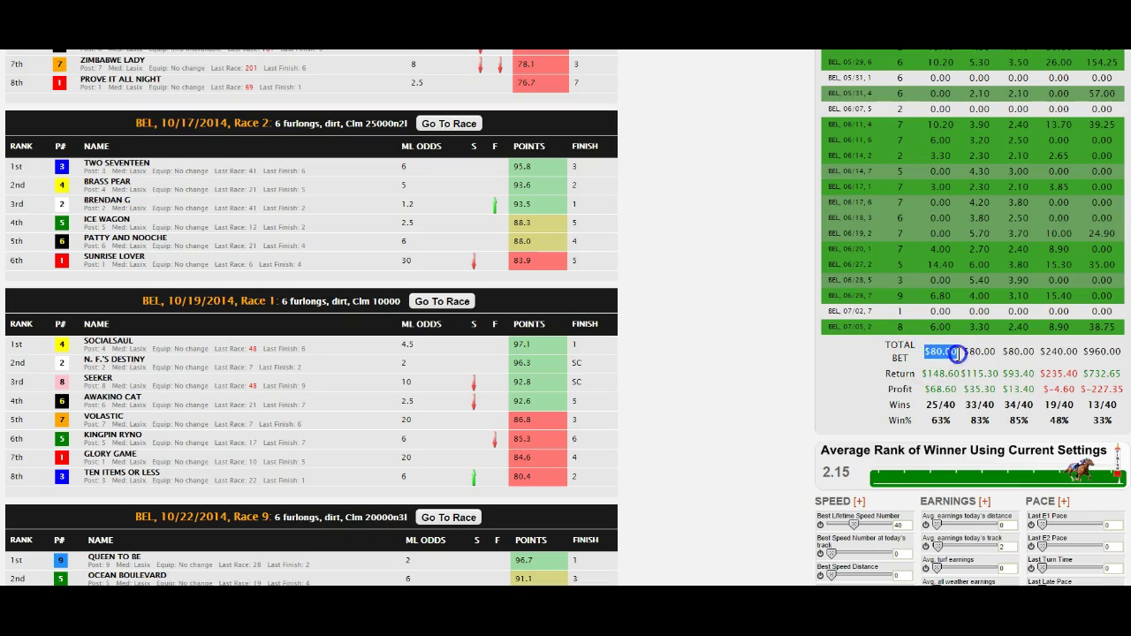
{"action": "mouse_move", "coordinate": [958, 353]}
{"action": "left_mouse_down"}
{"action": "mouse_move", "coordinate": [924, 374]}
{"action": "mouse_move", "coordinate": [953, 373]}
{"action": "left_mouse_up"}
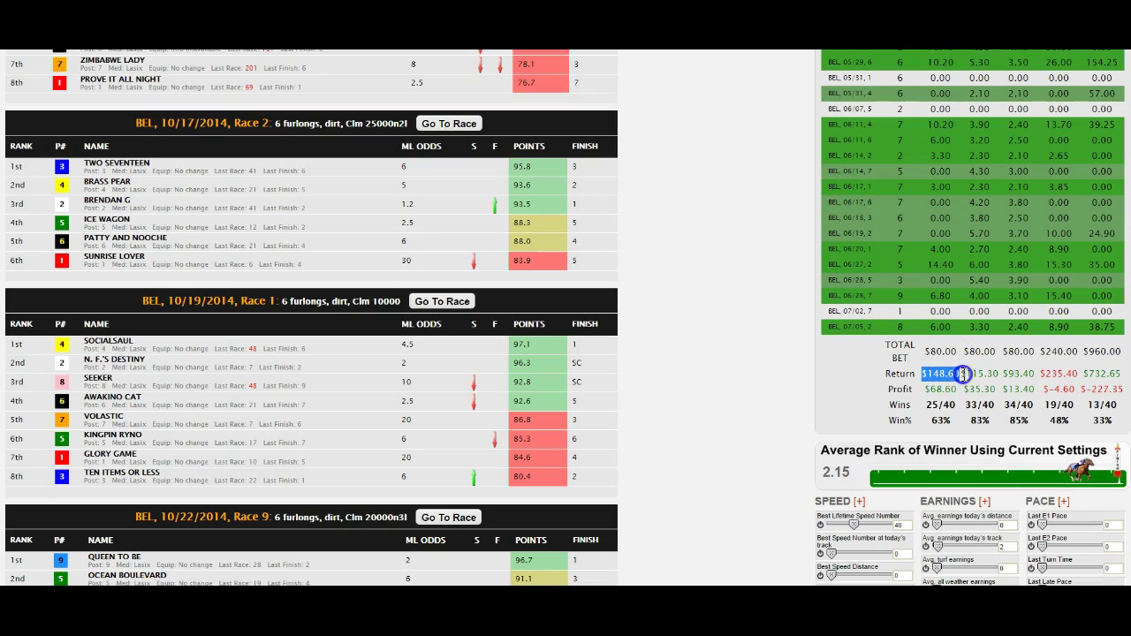
{"action": "left_click", "coordinate": [928, 389]}
{"action": "left_click_drag", "start_coordinate": [926, 390], "coordinate": [949, 423]}
{"action": "left_click", "coordinate": [790, 375]}
{"action": "left_click", "coordinate": [810, 396]}
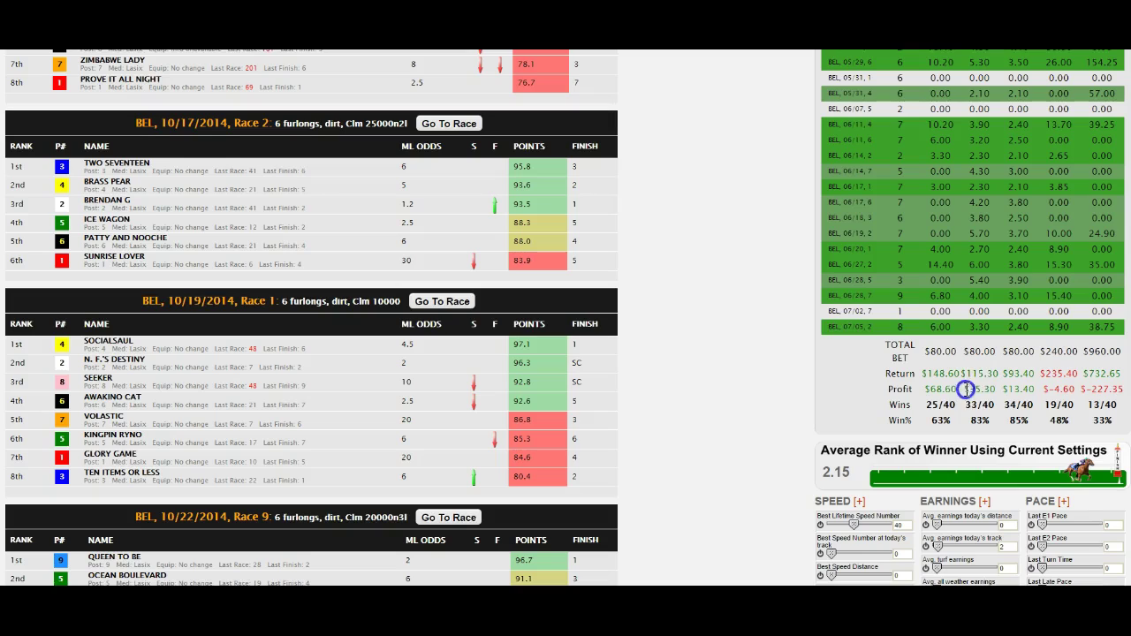
{"action": "left_click_drag", "start_coordinate": [999, 393], "coordinate": [1025, 389]}
{"action": "left_click", "coordinate": [724, 400]}
{"action": "left_click_drag", "start_coordinate": [1046, 389], "coordinate": [1074, 390]}
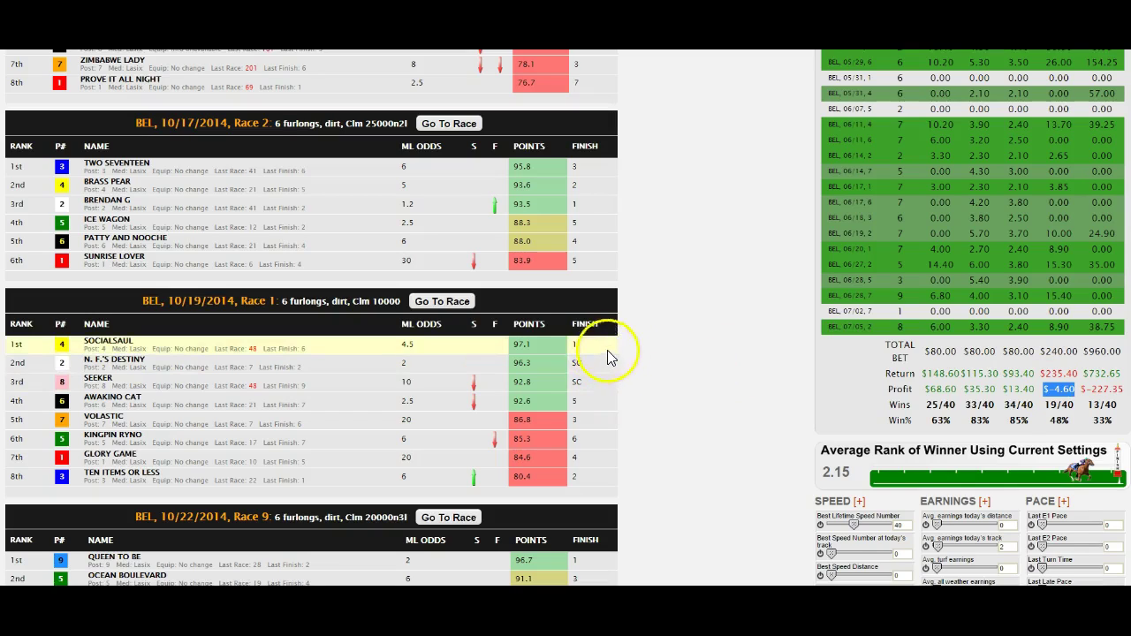
{"action": "scroll", "coordinate": [639, 354], "scroll_direction": "up", "scroll_amount": 2}
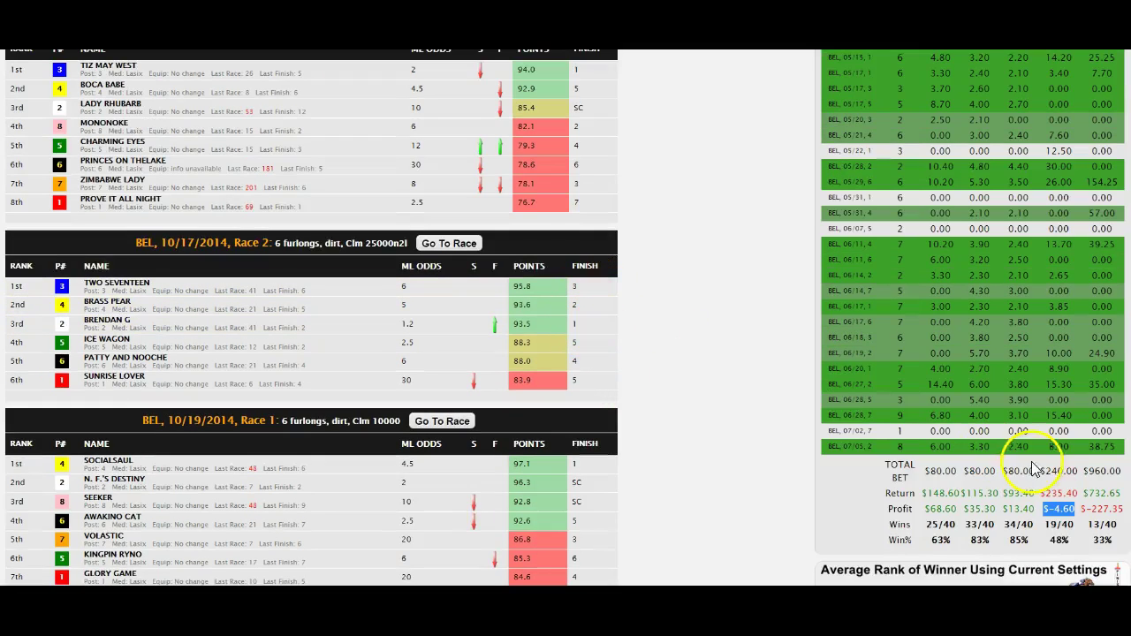
{"action": "left_click", "coordinate": [1082, 514]}
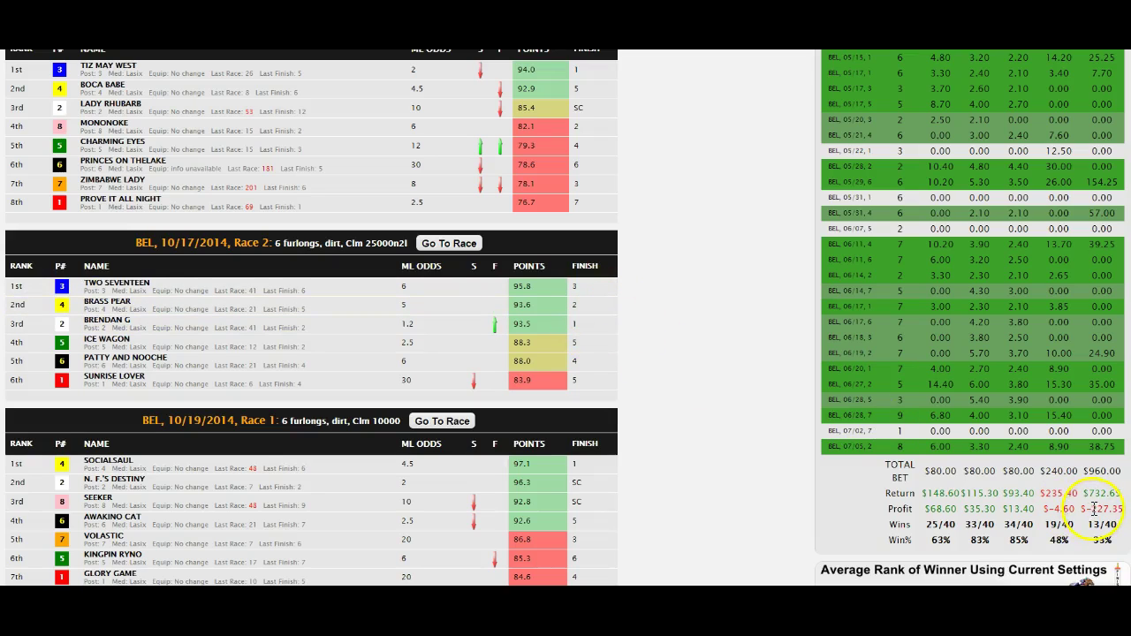
- Compare the Win% figures for win, exacta and trifecta bets and review the Wins row
{"action": "scroll", "coordinate": [1092, 509], "scroll_direction": "down", "scroll_amount": 1}
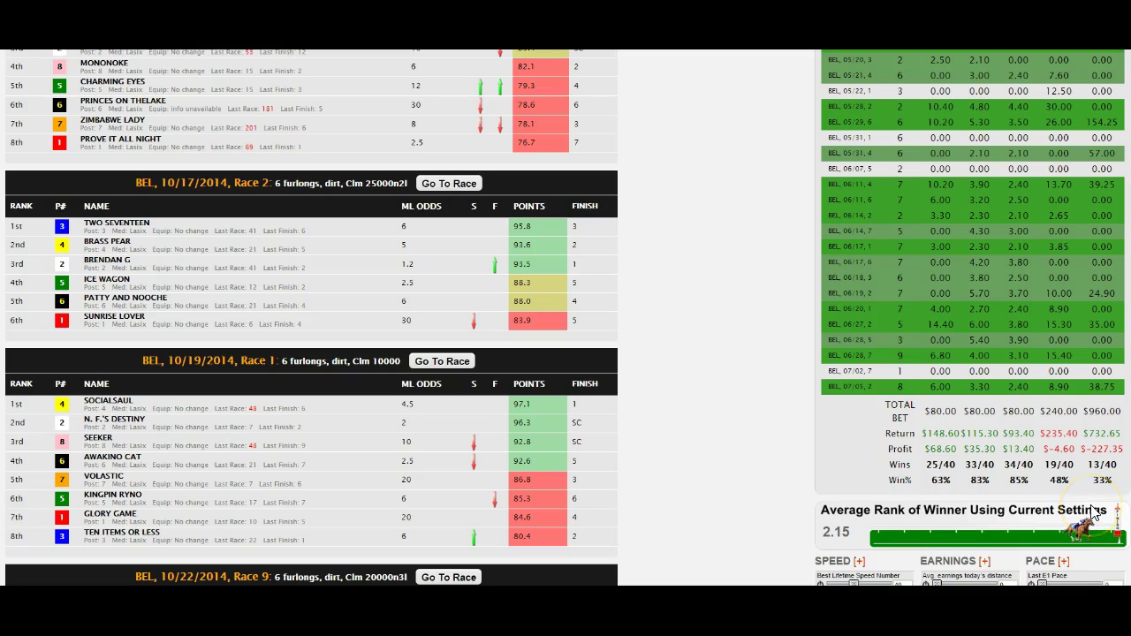
{"action": "double_click", "coordinate": [941, 480]}
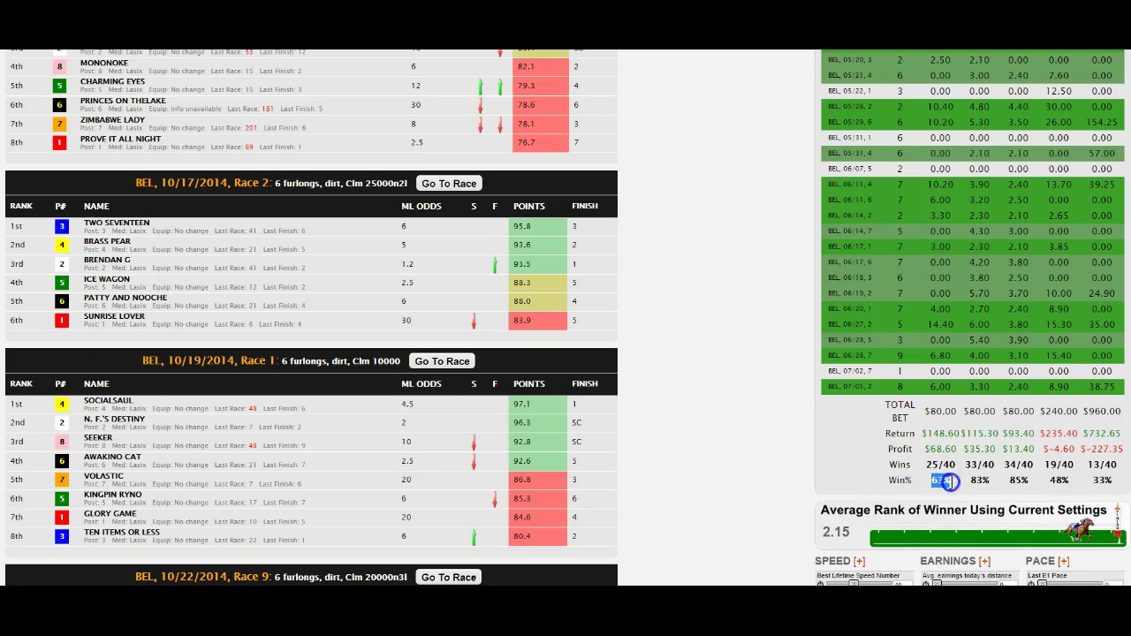
{"action": "left_click", "coordinate": [749, 438]}
{"action": "left_click_drag", "start_coordinate": [1051, 482], "coordinate": [1071, 480]}
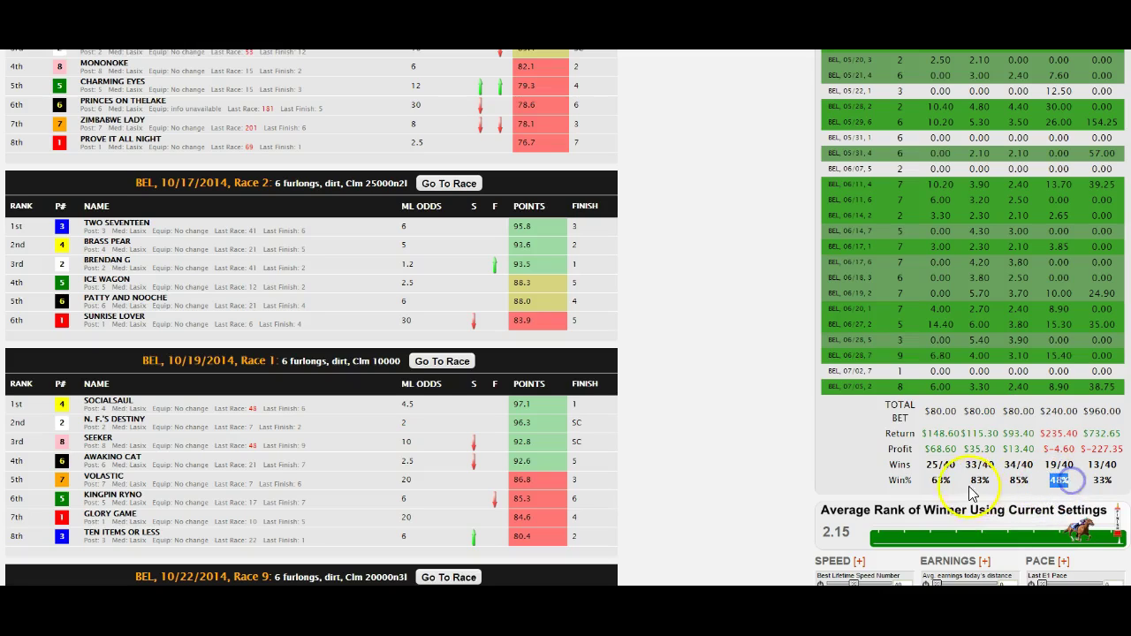
{"action": "double_click", "coordinate": [939, 480]}
{"action": "double_click", "coordinate": [1069, 480]}
{"action": "double_click", "coordinate": [1100, 479]}
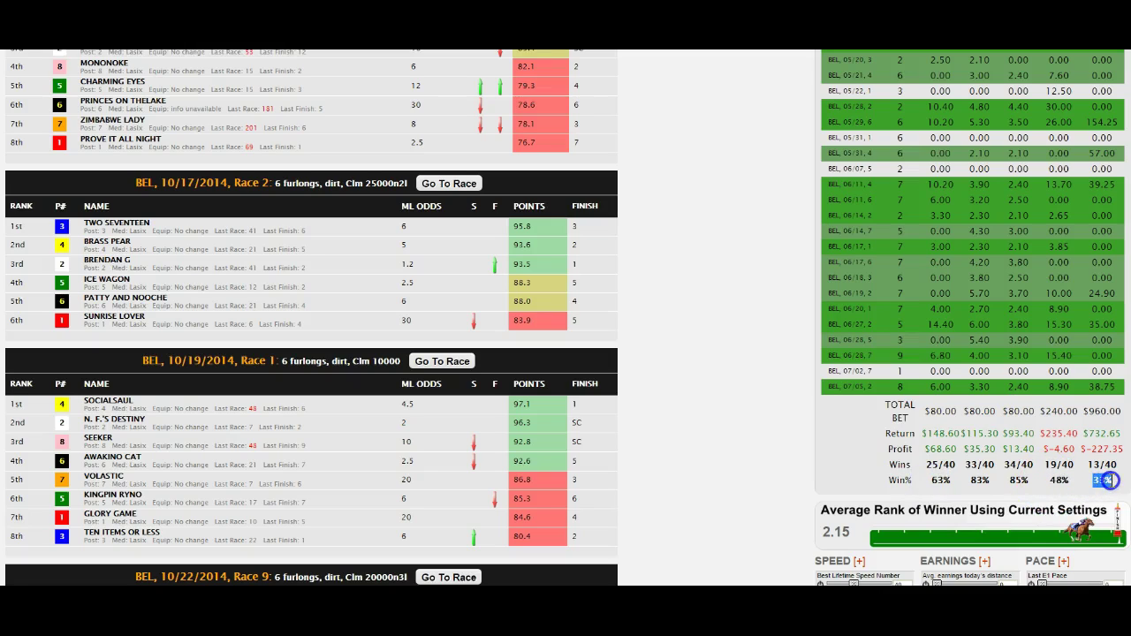
{"action": "triple_click", "coordinate": [831, 474]}
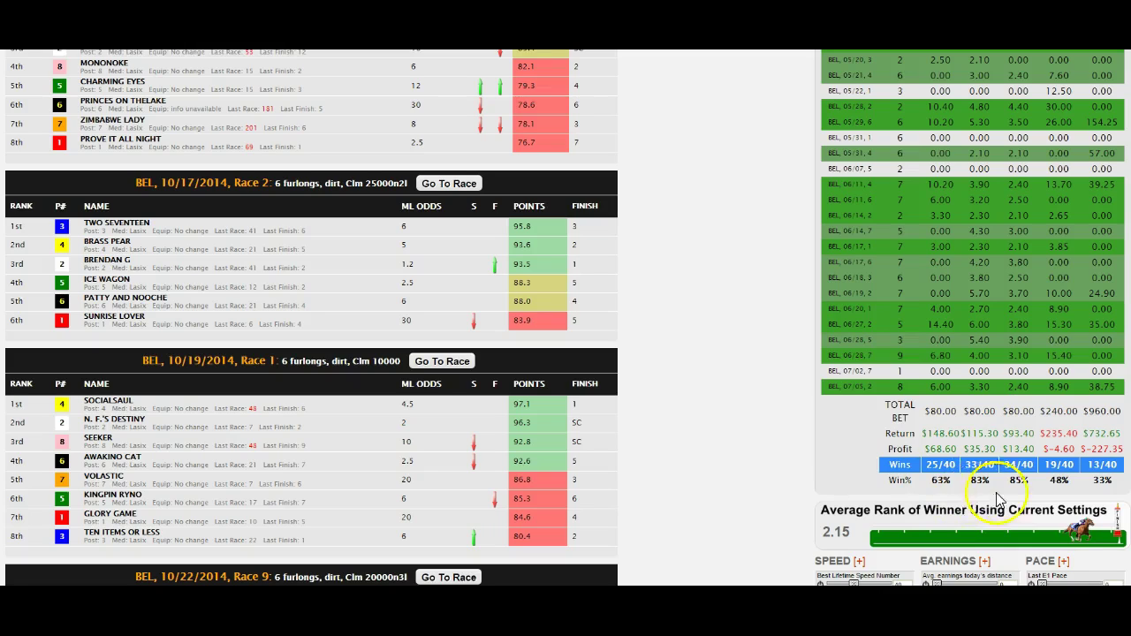
{"action": "left_click", "coordinate": [952, 481]}
{"action": "left_click_drag", "start_coordinate": [953, 481], "coordinate": [930, 484]}
- Start saving the current factor weights as a mix named "Belmont 6f Dirt Clm"
{"action": "scroll", "coordinate": [820, 441], "scroll_direction": "up", "scroll_amount": 7}
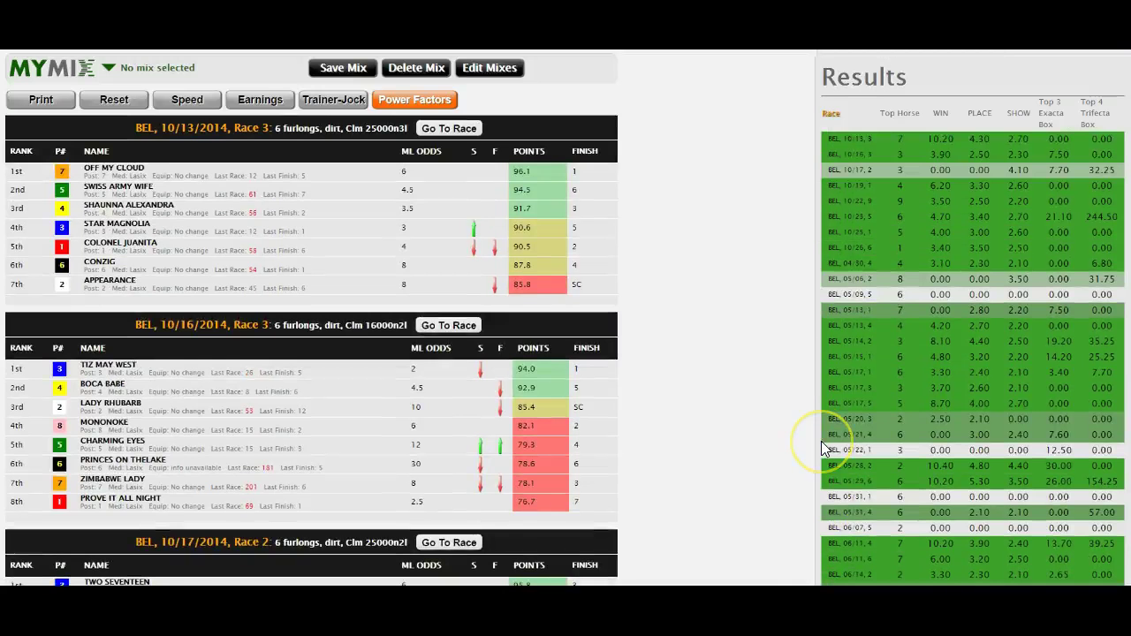
{"action": "left_click", "coordinate": [386, 285]}
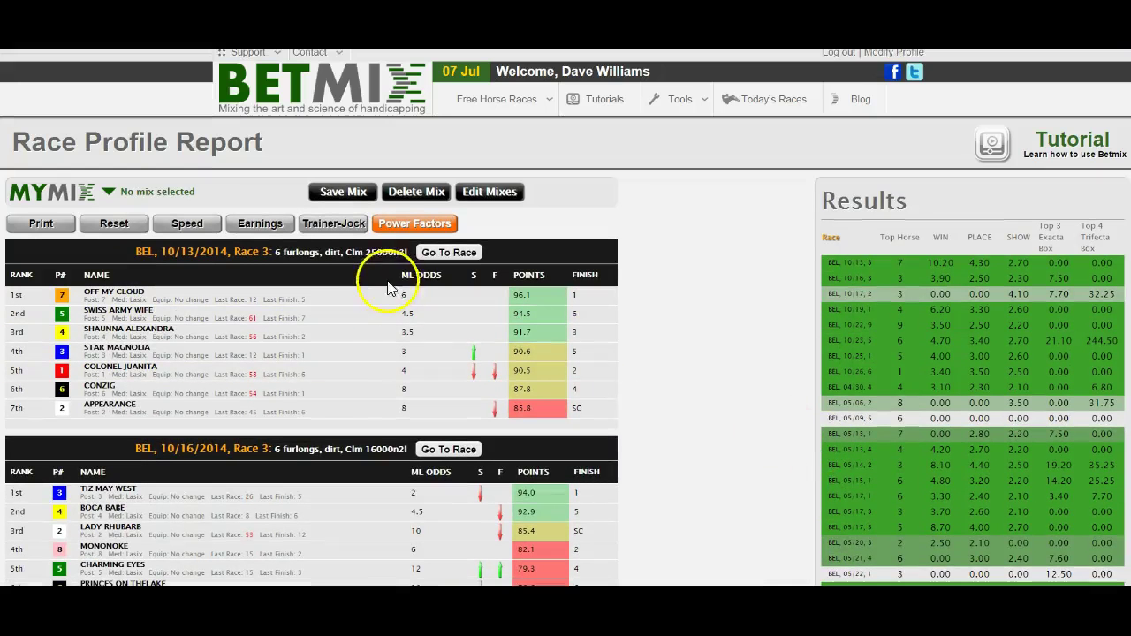
{"action": "left_click", "coordinate": [343, 191]}
{"action": "left_click_drag", "start_coordinate": [533, 253], "coordinate": [461, 250]}
{"action": "type", "text": "Belmont"}
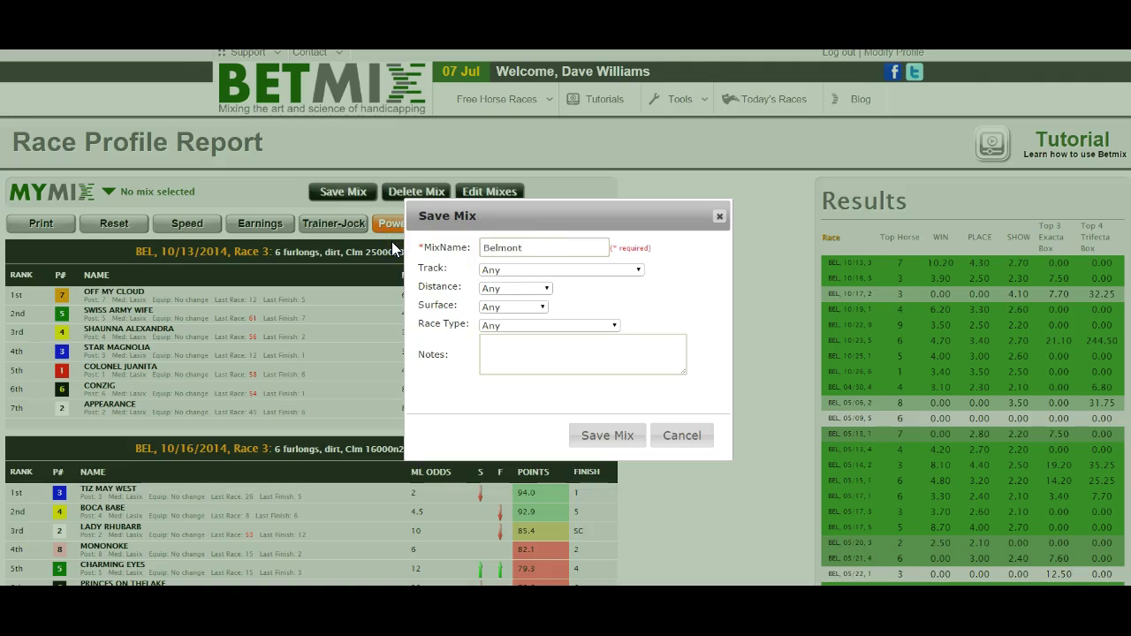
{"action": "type", "text": " 7"}
{"action": "key", "text": "BackSpace"}
{"action": "type", "text": "6f Dirt Clm"}
- Set the mix's track to Breeders Cup, distance to 6f, surface to Dirt and race type to Claiming
{"action": "left_click", "coordinate": [521, 269]}
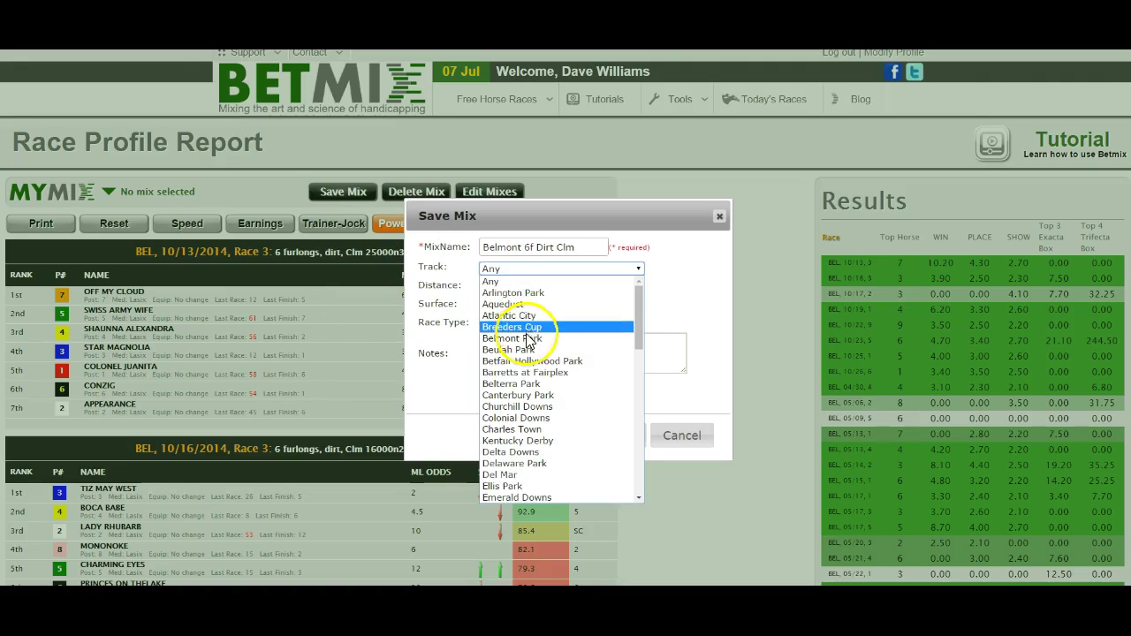
{"action": "left_click", "coordinate": [521, 327]}
{"action": "left_click", "coordinate": [522, 289]}
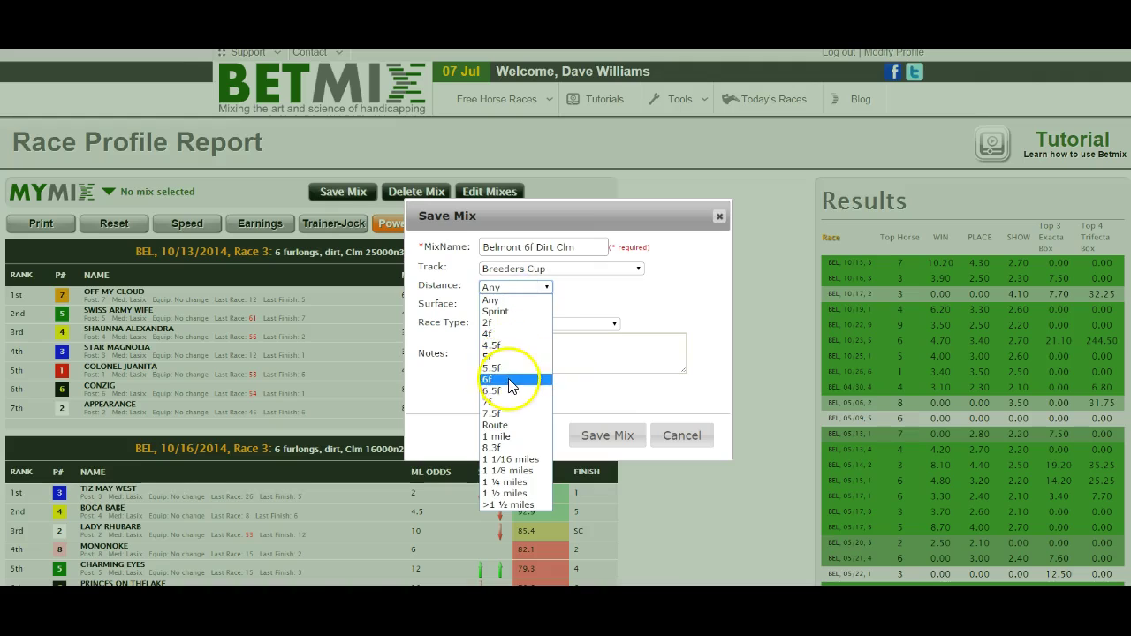
{"action": "left_click", "coordinate": [508, 378]}
{"action": "left_click", "coordinate": [519, 308]}
{"action": "left_click", "coordinate": [508, 327]}
{"action": "left_click", "coordinate": [515, 326]}
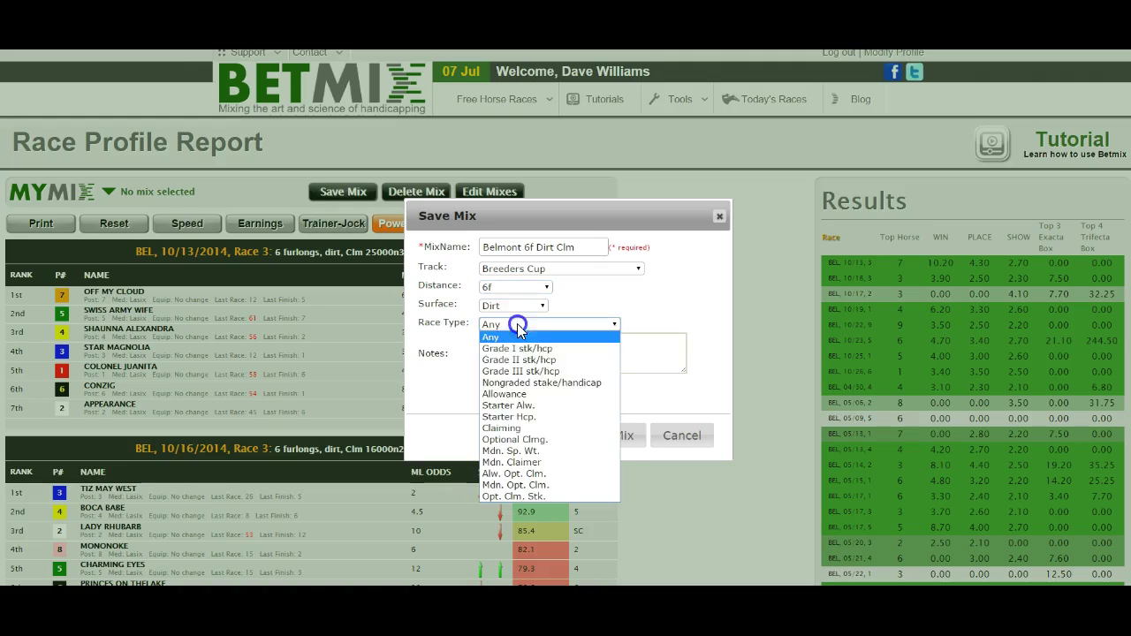
{"action": "left_click", "coordinate": [511, 428]}
- Add the note "63% winners", change the mix's track to Belmont Park, and save the mix
{"action": "left_click", "coordinate": [519, 356]}
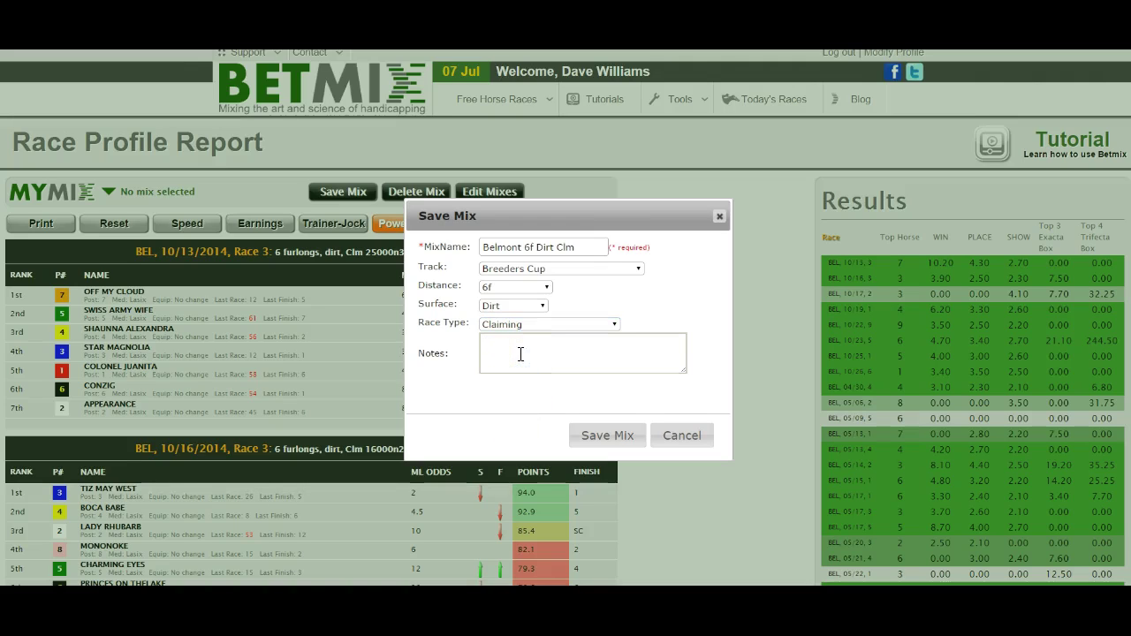
{"action": "type", "text": "63% winners"}
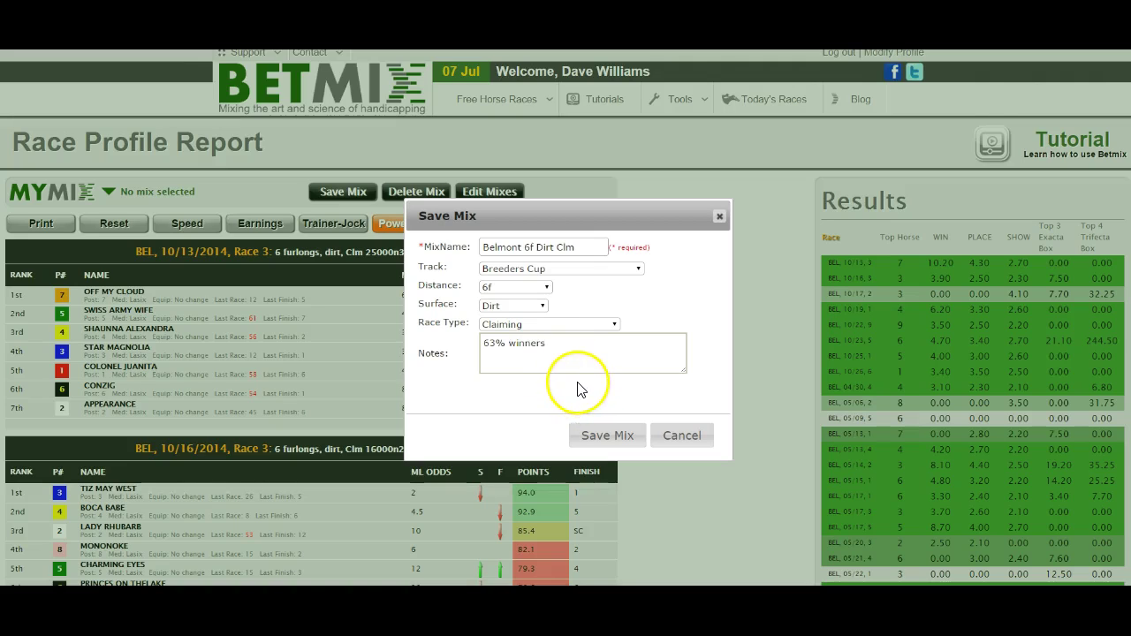
{"action": "left_click", "coordinate": [535, 269]}
{"action": "left_click", "coordinate": [529, 339]}
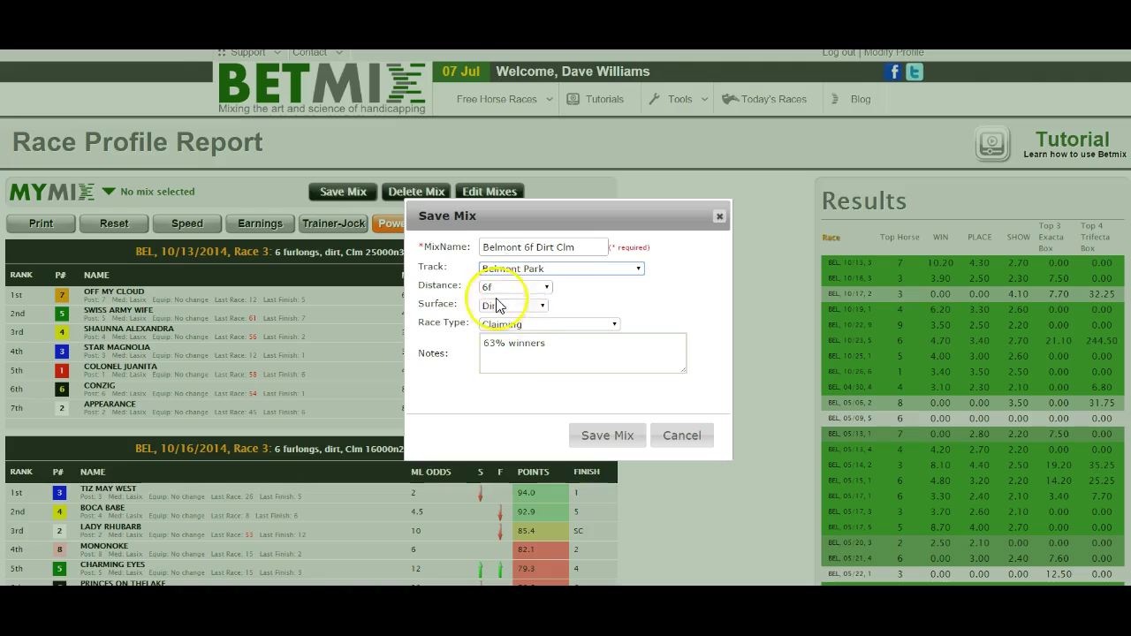
{"action": "left_click", "coordinate": [590, 436]}
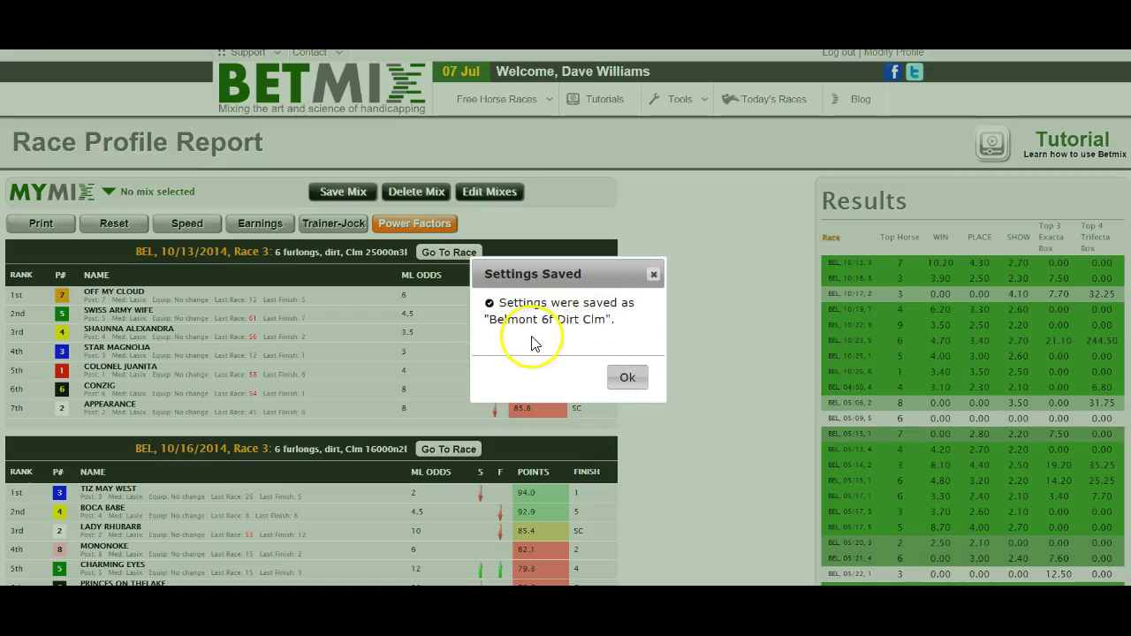
{"action": "left_click", "coordinate": [627, 379]}
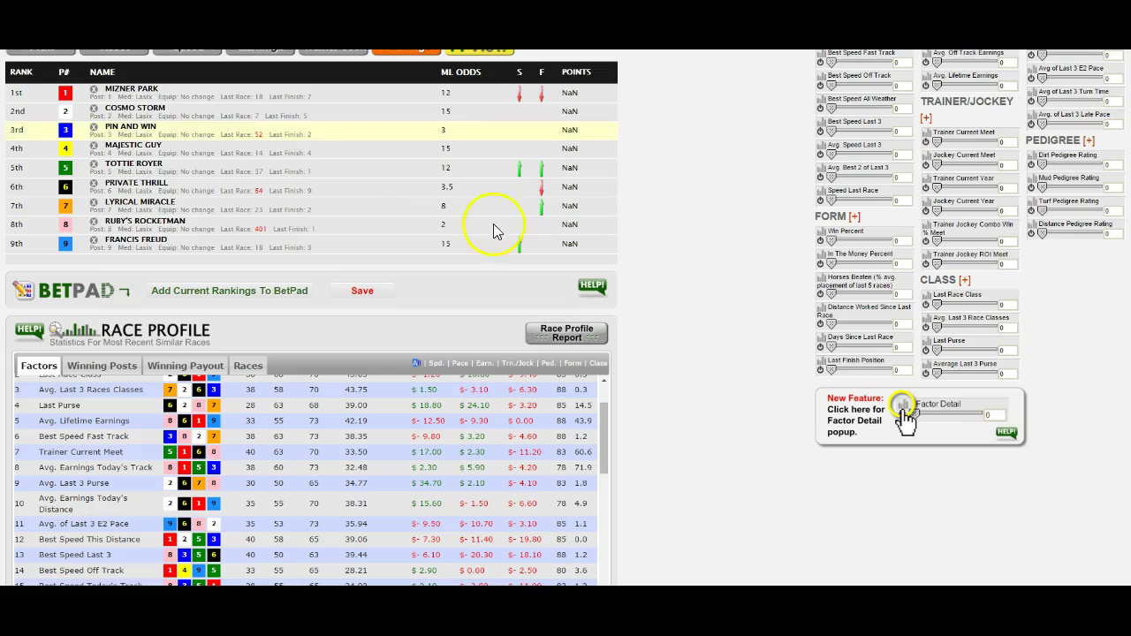
- Open Mix Maker and load Belmont Park race 2 on 07/05/2015
{"action": "scroll", "coordinate": [531, 256], "scroll_direction": "up", "scroll_amount": 5}
{"action": "mouse_move", "coordinate": [676, 97]}
{"action": "left_click", "coordinate": [689, 208]}
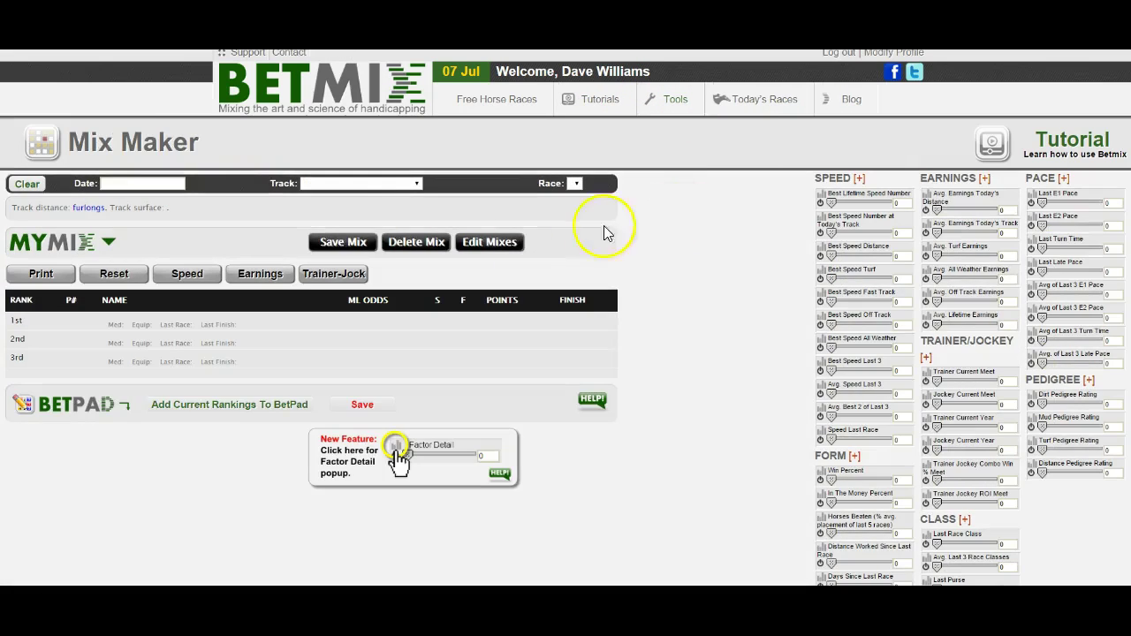
{"action": "left_click", "coordinate": [147, 183]}
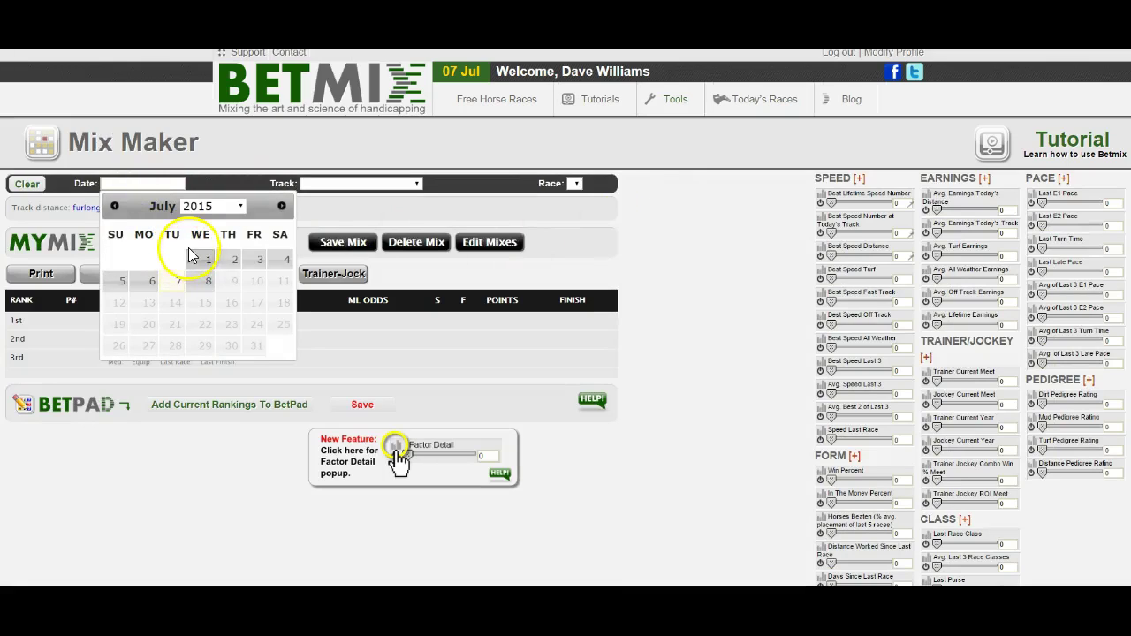
{"action": "left_click", "coordinate": [121, 281]}
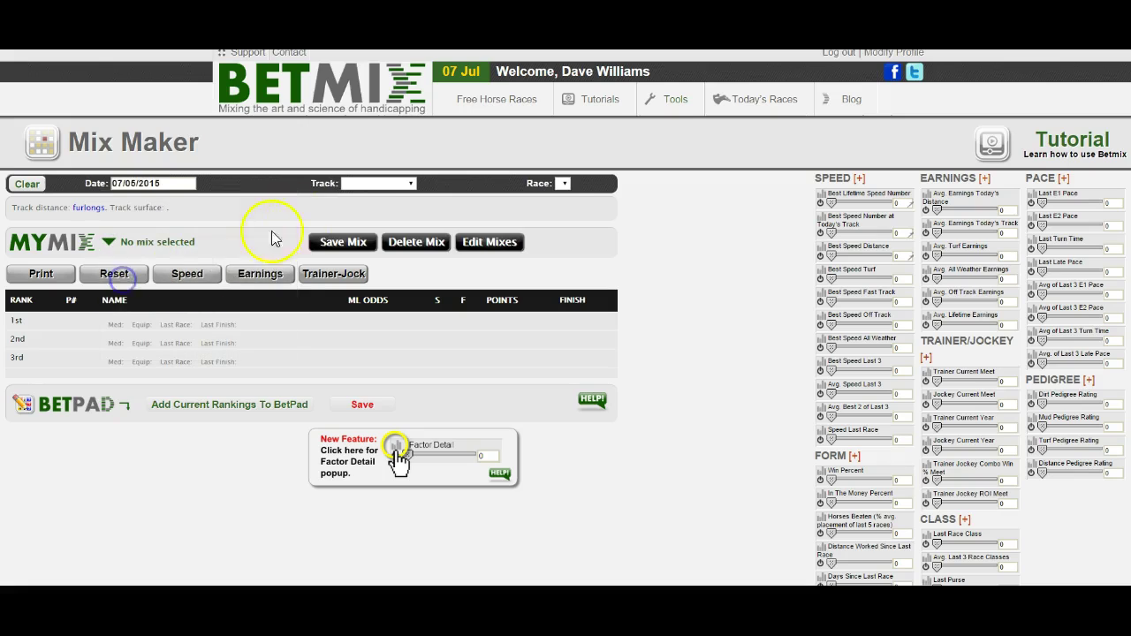
{"action": "left_click", "coordinate": [341, 184]}
{"action": "left_click", "coordinate": [343, 219]}
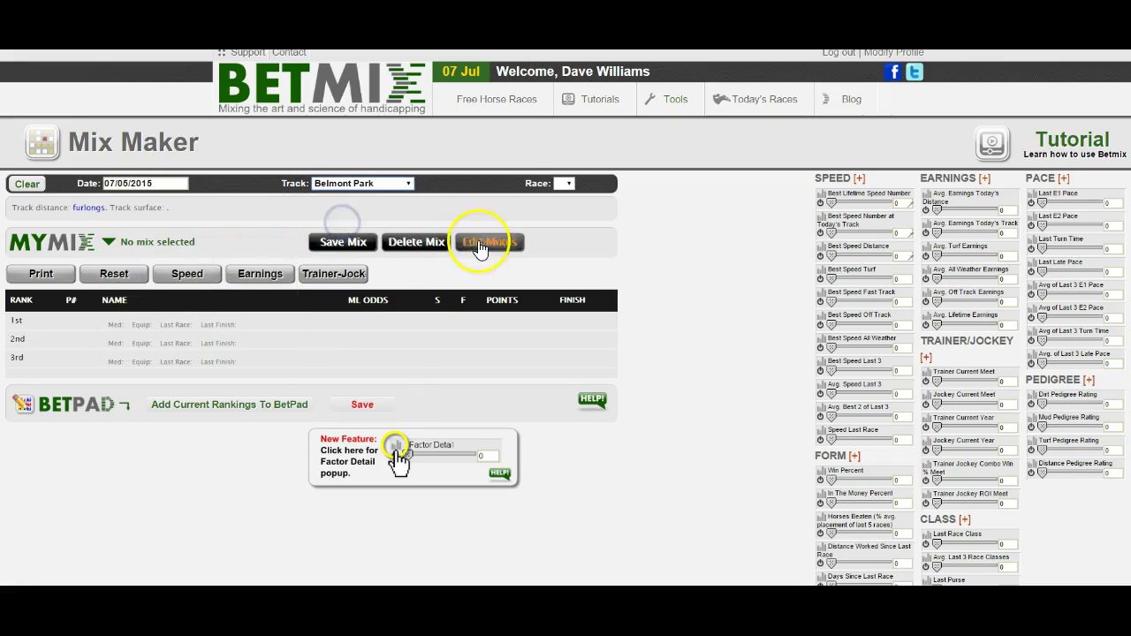
{"action": "left_click", "coordinate": [566, 183]}
{"action": "left_click", "coordinate": [566, 219]}
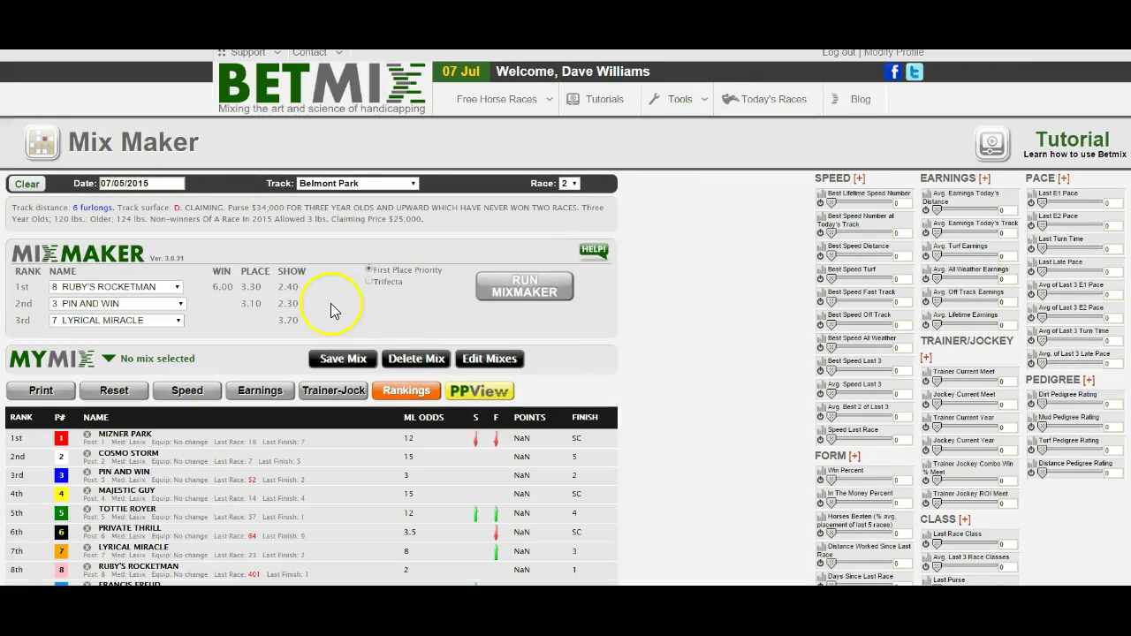
- Scratch Mizner Park, Majestic Guy and Private Thrill from the race's rankings
{"action": "scroll", "coordinate": [375, 342], "scroll_direction": "down", "scroll_amount": 2}
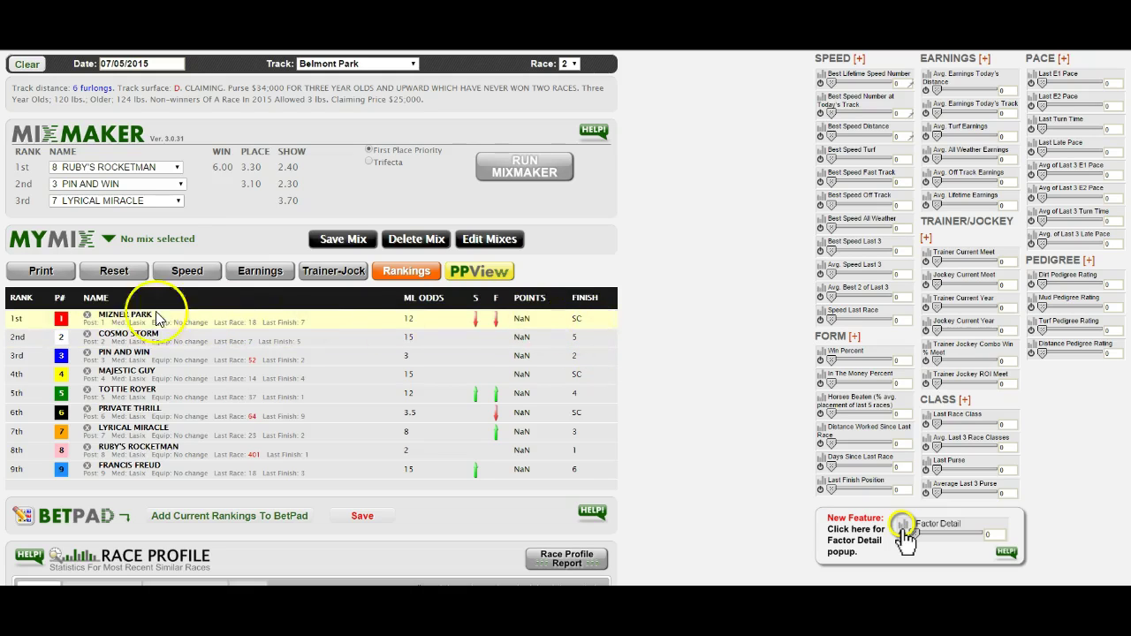
{"action": "left_click", "coordinate": [88, 316]}
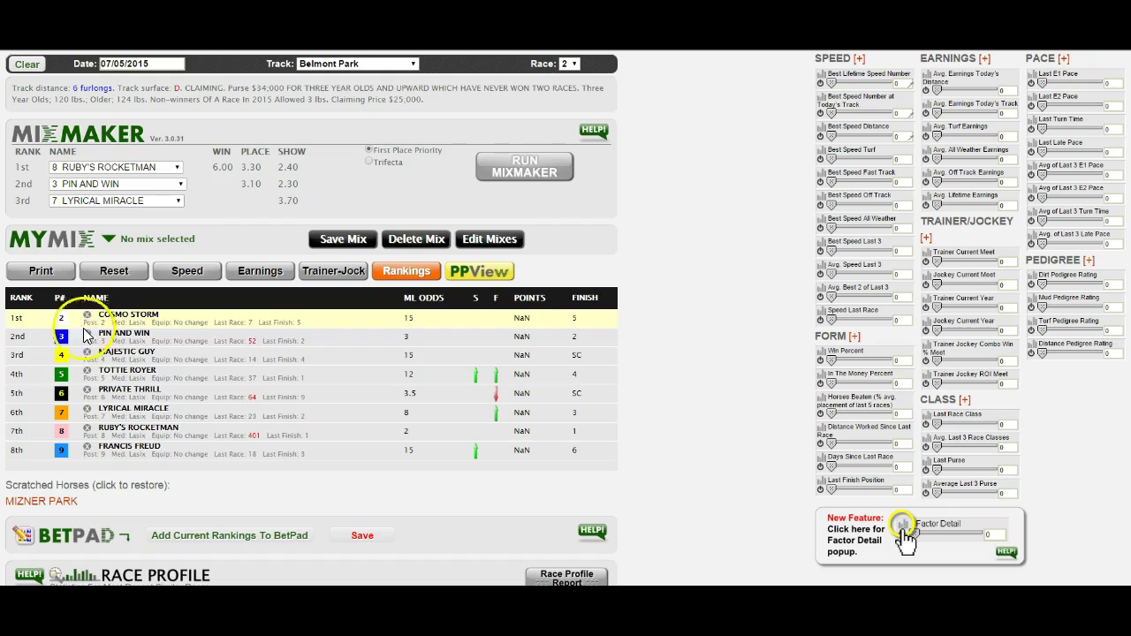
{"action": "left_click", "coordinate": [88, 354]}
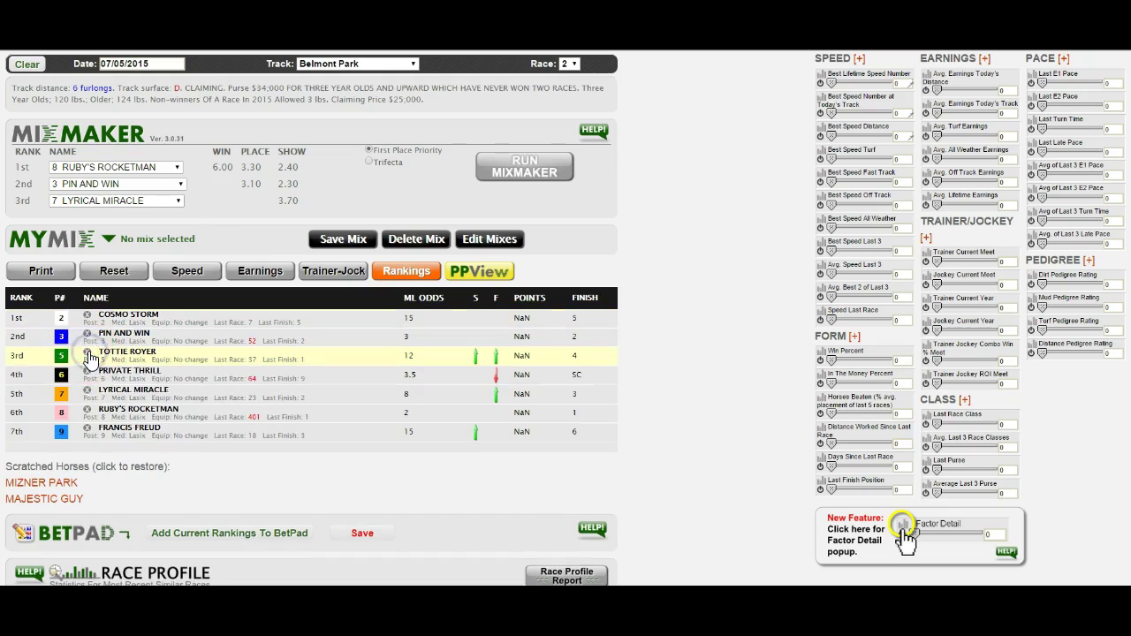
{"action": "left_click", "coordinate": [87, 373]}
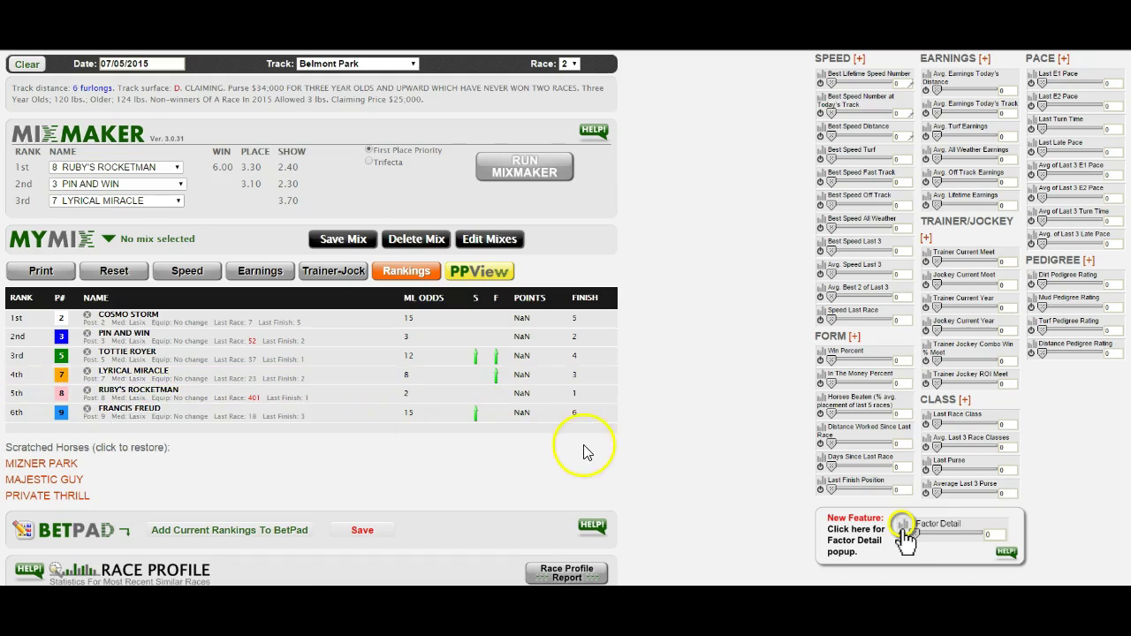
{"action": "scroll", "coordinate": [581, 449], "scroll_direction": "up", "scroll_amount": 2}
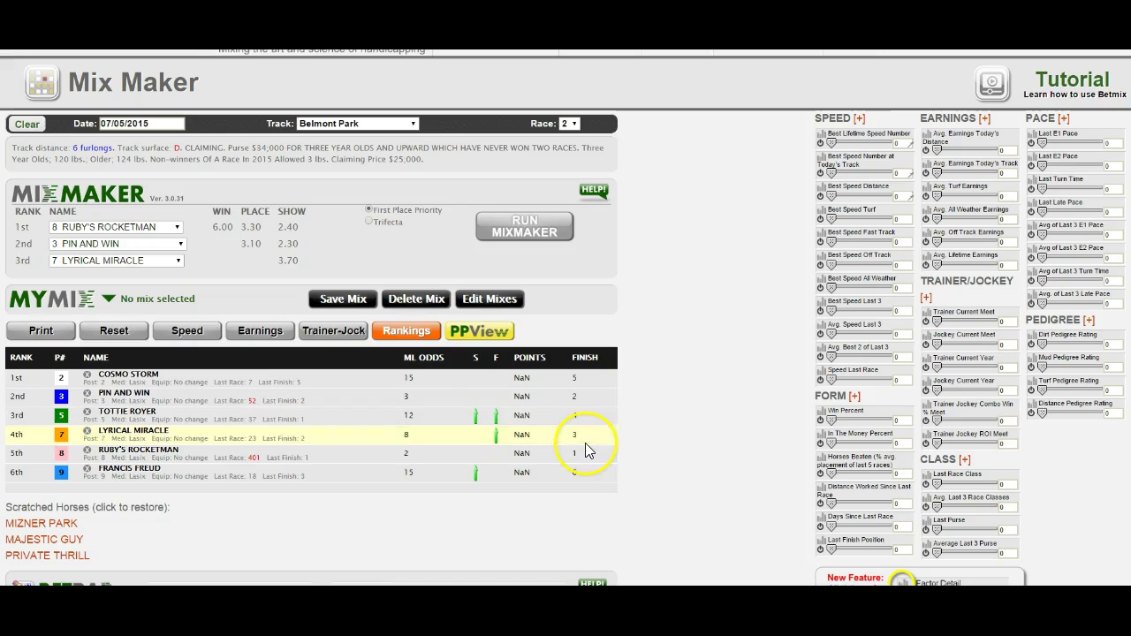
- Search the saved mixes for "bel" and apply the mix "Belmont 6f Dirt Clm" to the race
{"action": "left_click", "coordinate": [144, 301]}
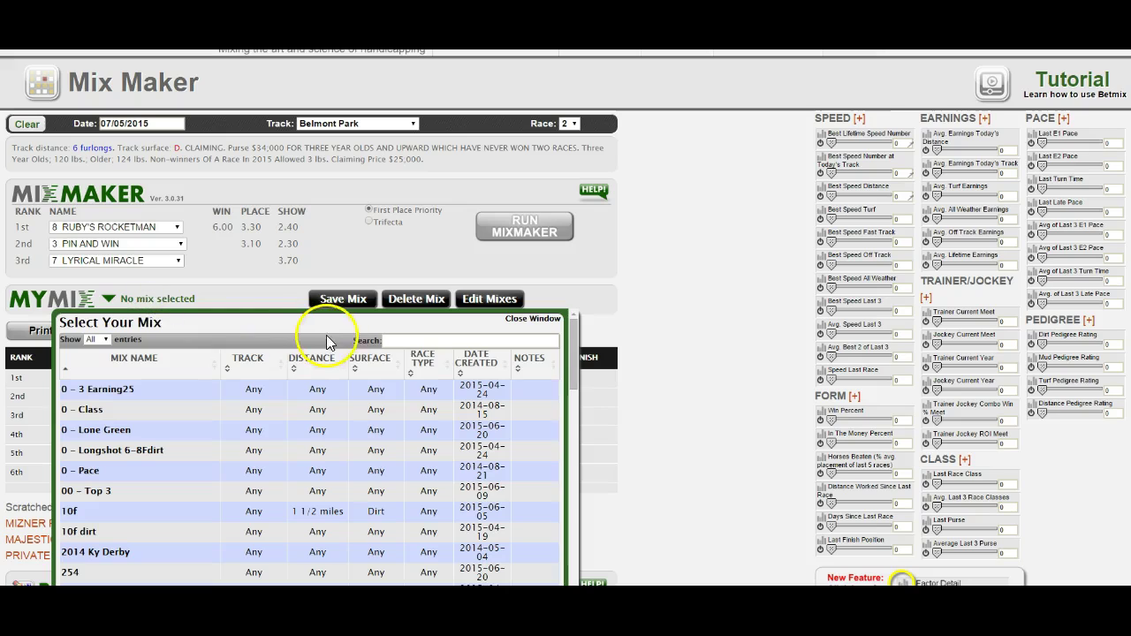
{"action": "left_click", "coordinate": [425, 342]}
{"action": "type", "text": "be"}
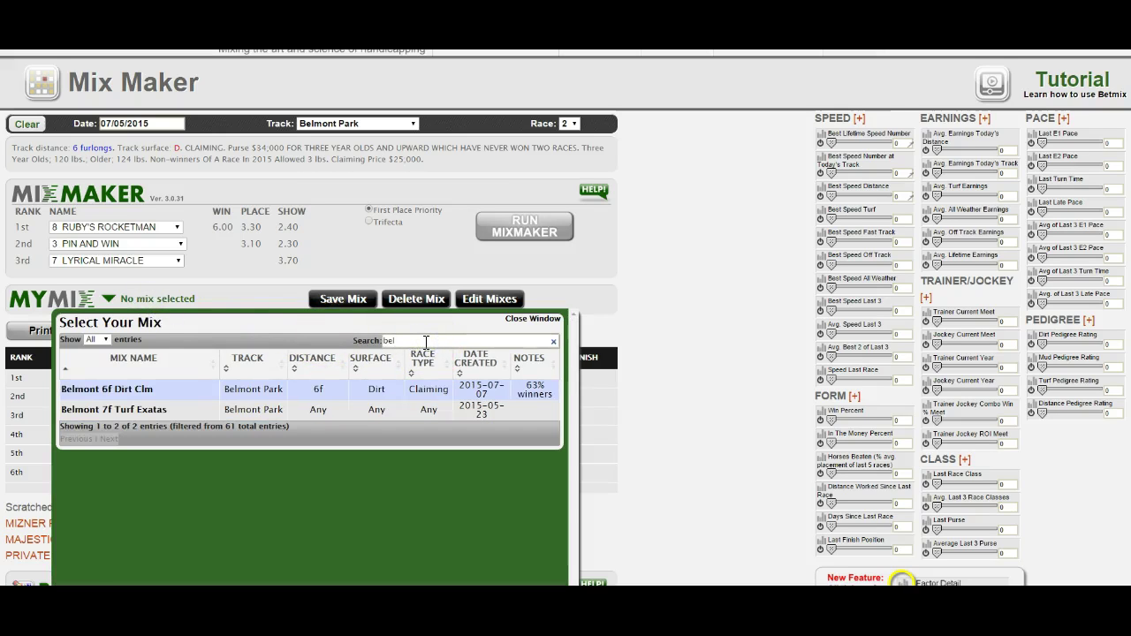
{"action": "type", "text": "l"}
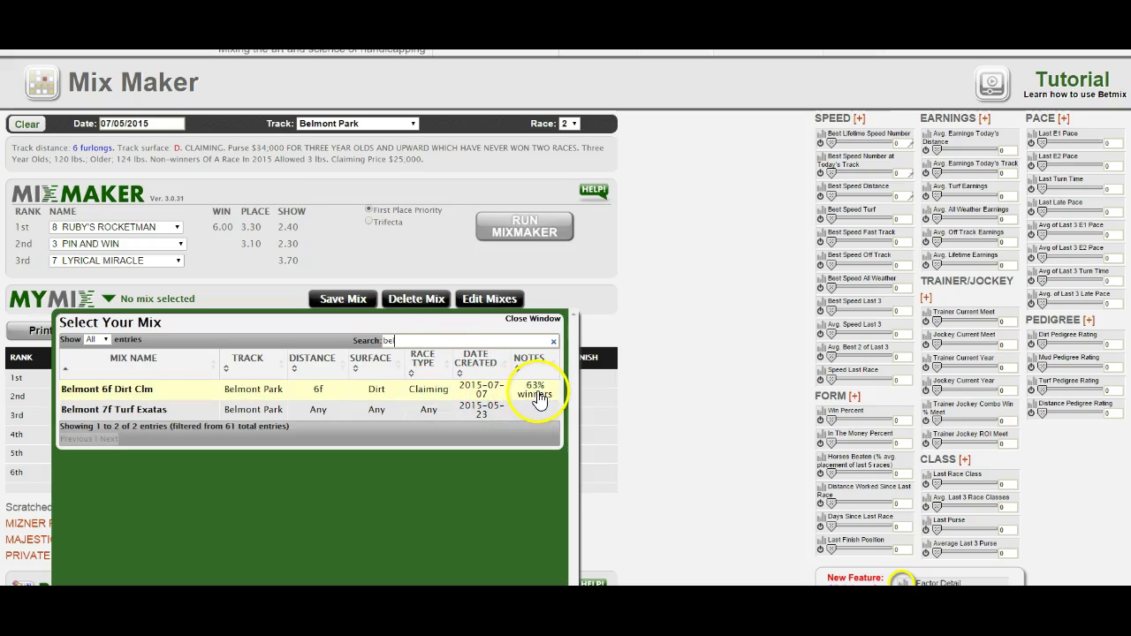
{"action": "left_click", "coordinate": [157, 396]}
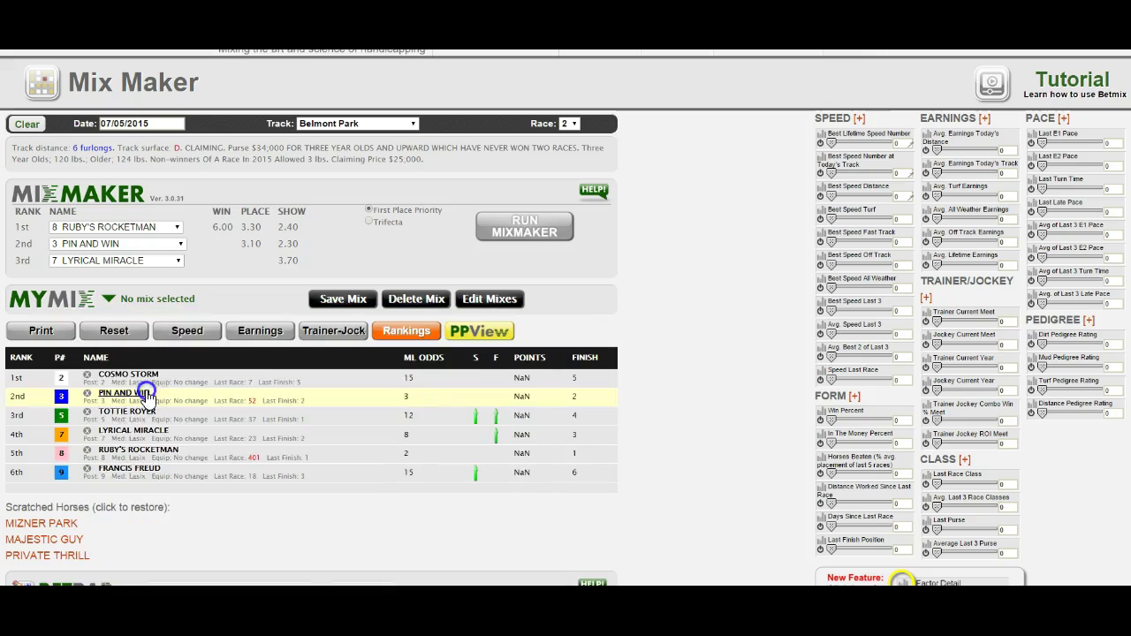
- Review the mix's factor weights and compare its horse rankings with the race's official top three finishers
{"action": "scroll", "coordinate": [663, 386], "scroll_direction": "down", "scroll_amount": 4}
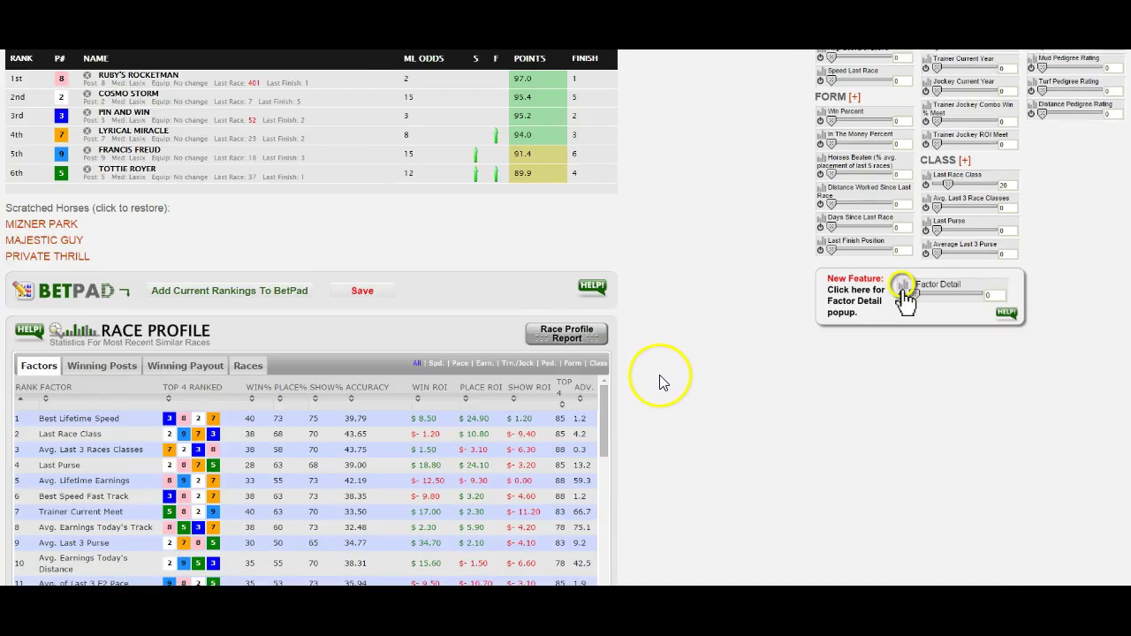
{"action": "scroll", "coordinate": [618, 345], "scroll_direction": "up", "scroll_amount": 1}
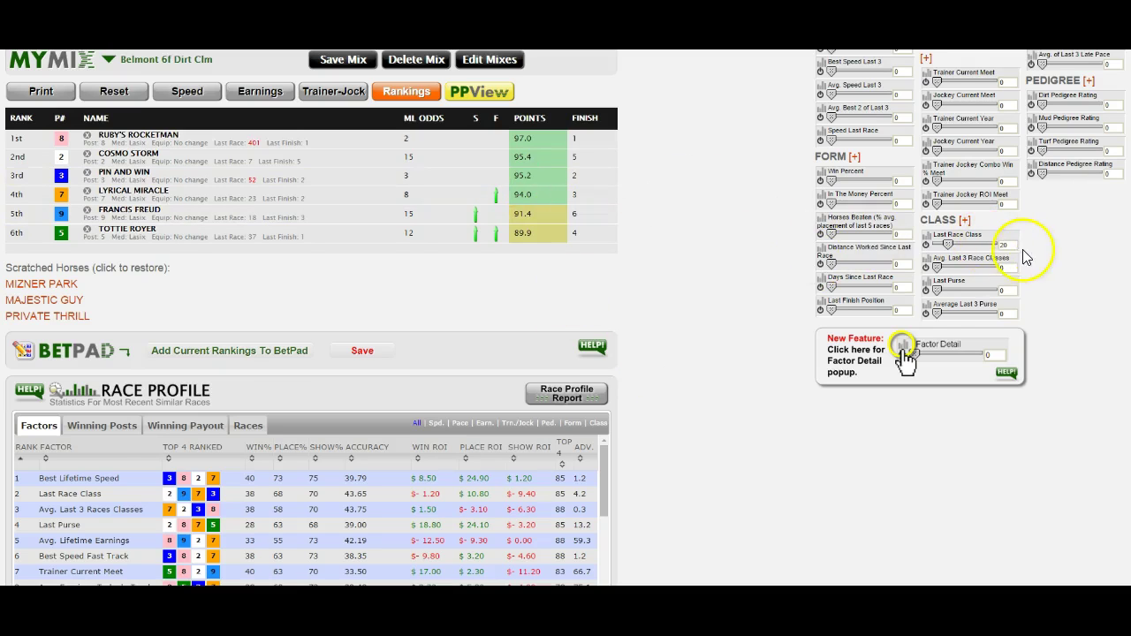
{"action": "scroll", "coordinate": [1007, 255], "scroll_direction": "up", "scroll_amount": 3}
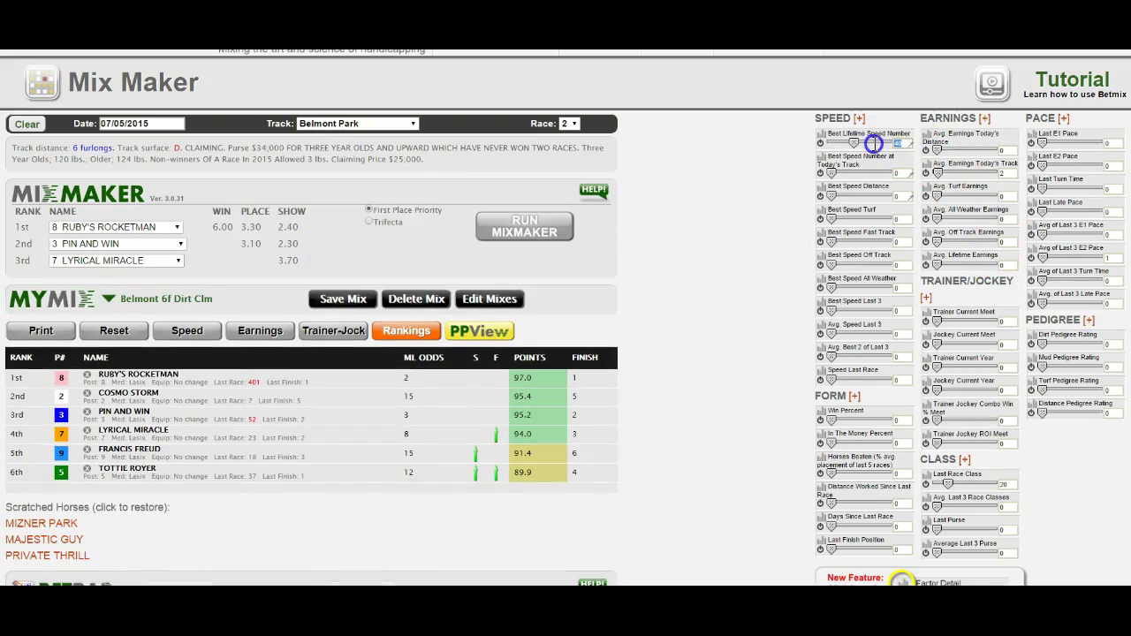
{"action": "scroll", "coordinate": [685, 265], "scroll_direction": "down", "scroll_amount": 3}
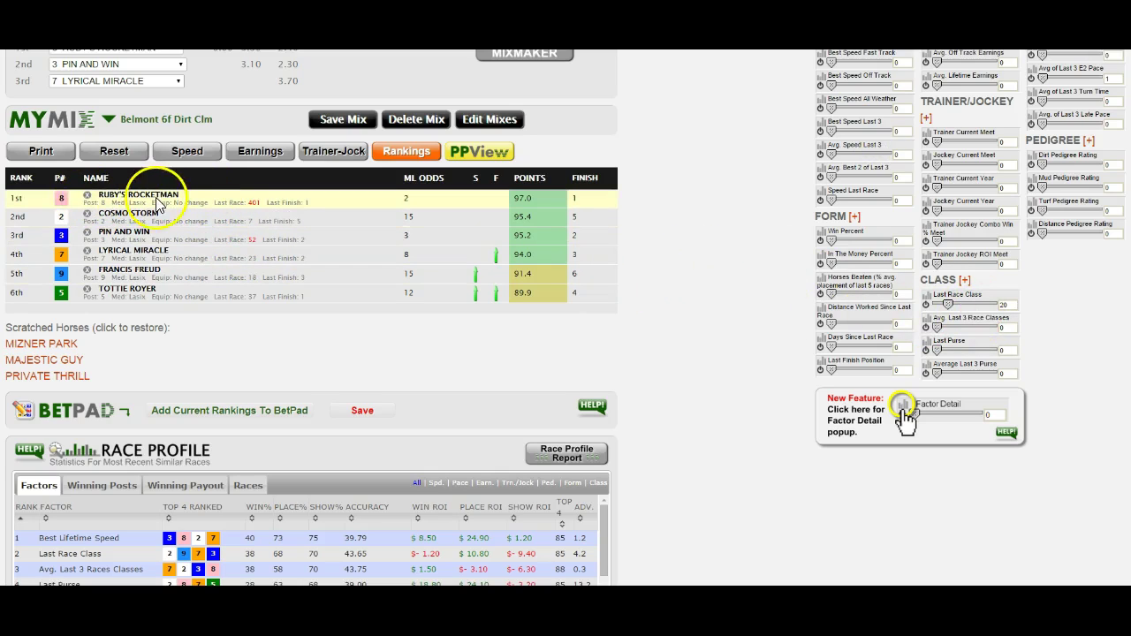
{"action": "scroll", "coordinate": [232, 254], "scroll_direction": "up", "scroll_amount": 3}
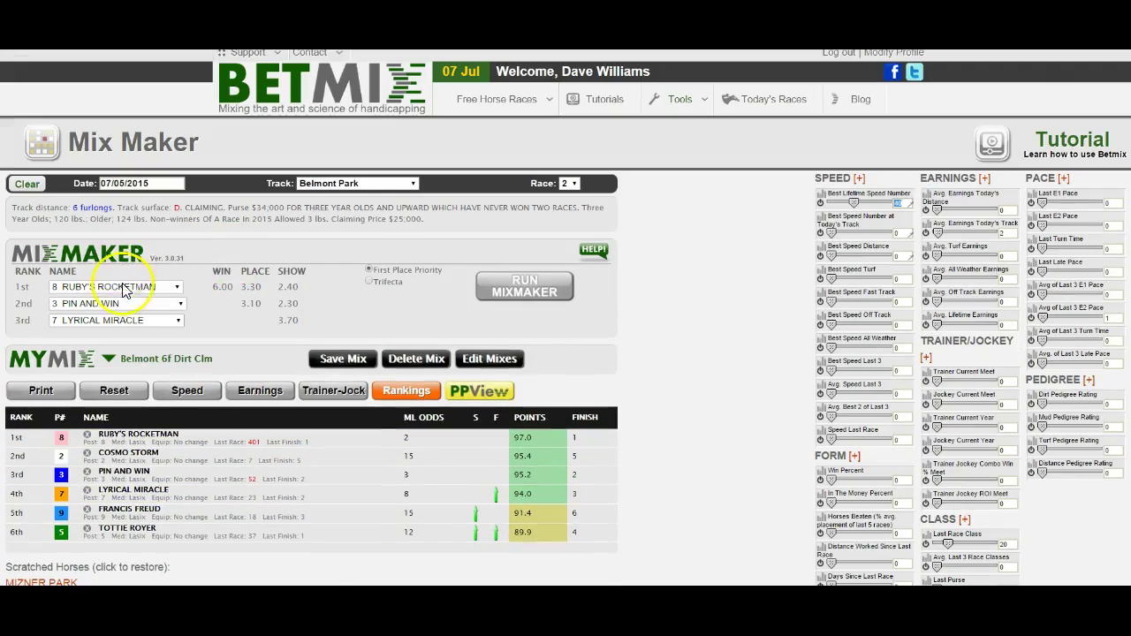
{"action": "scroll", "coordinate": [207, 294], "scroll_direction": "down", "scroll_amount": 1}
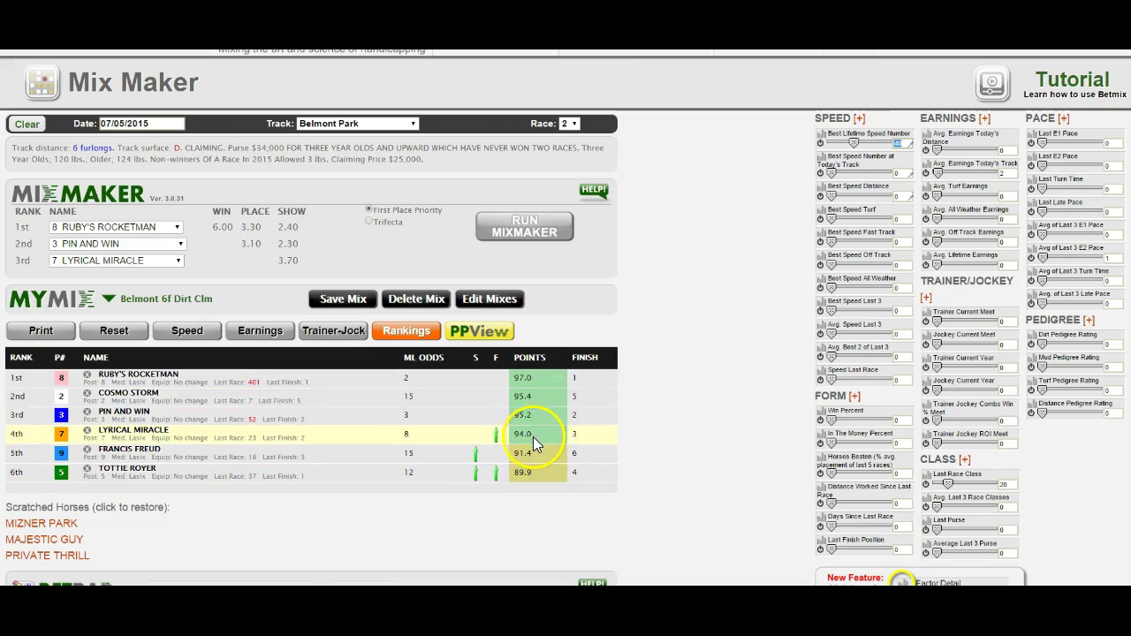
- Compare the ranked horses' points with their finishing positions, and check the days since last race for the top two
{"action": "double_click", "coordinate": [522, 378]}
{"action": "left_click_drag", "start_coordinate": [510, 397], "coordinate": [506, 403]}
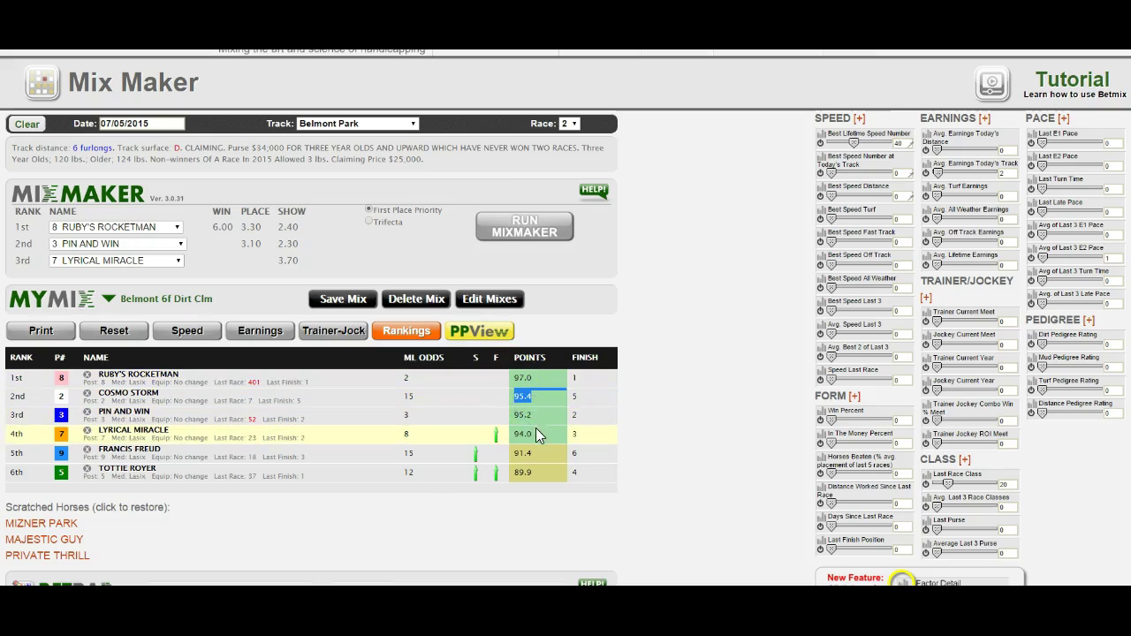
{"action": "left_click_drag", "start_coordinate": [532, 433], "coordinate": [524, 380]}
{"action": "left_click_drag", "start_coordinate": [532, 434], "coordinate": [508, 434]}
{"action": "left_click_drag", "start_coordinate": [533, 378], "coordinate": [507, 378]}
{"action": "left_click", "coordinate": [463, 378]}
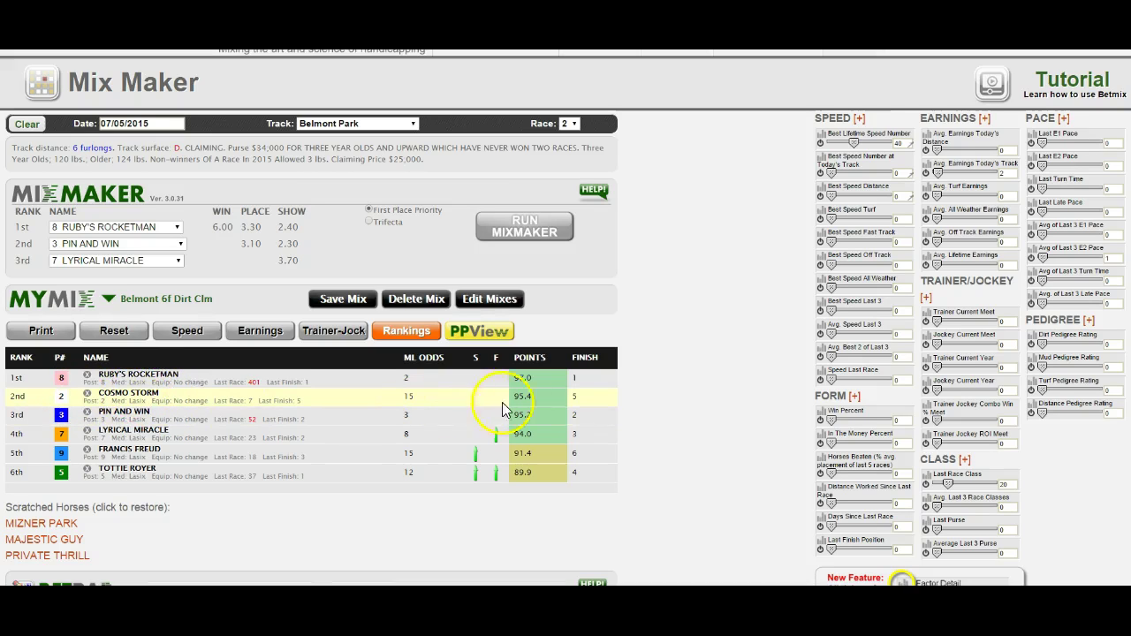
{"action": "left_click", "coordinate": [573, 396]}
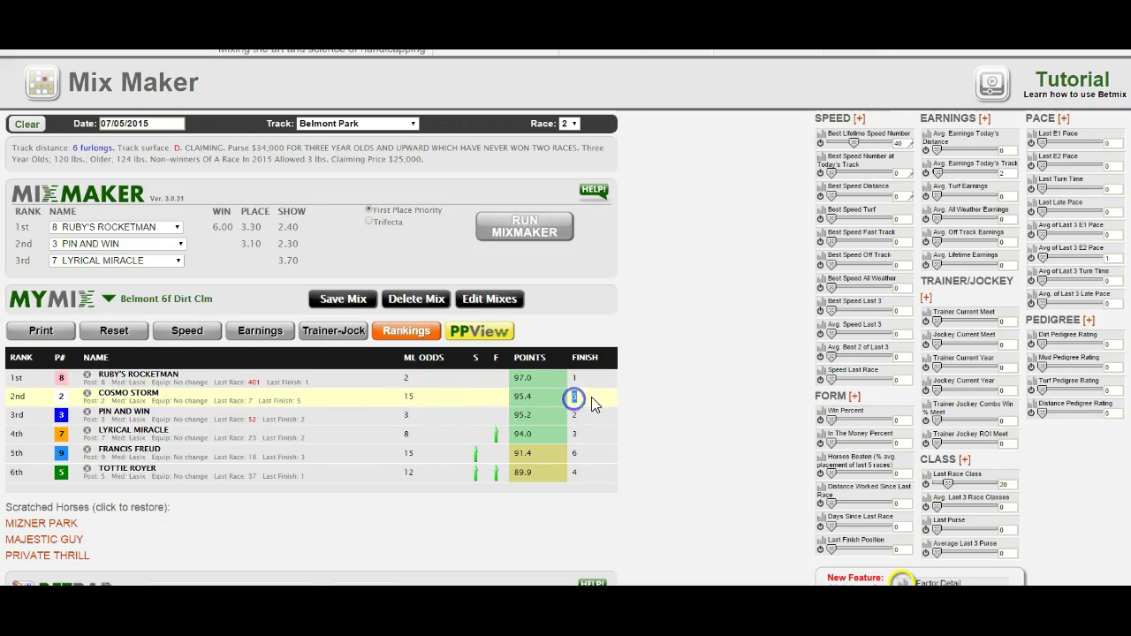
{"action": "left_click", "coordinate": [678, 403]}
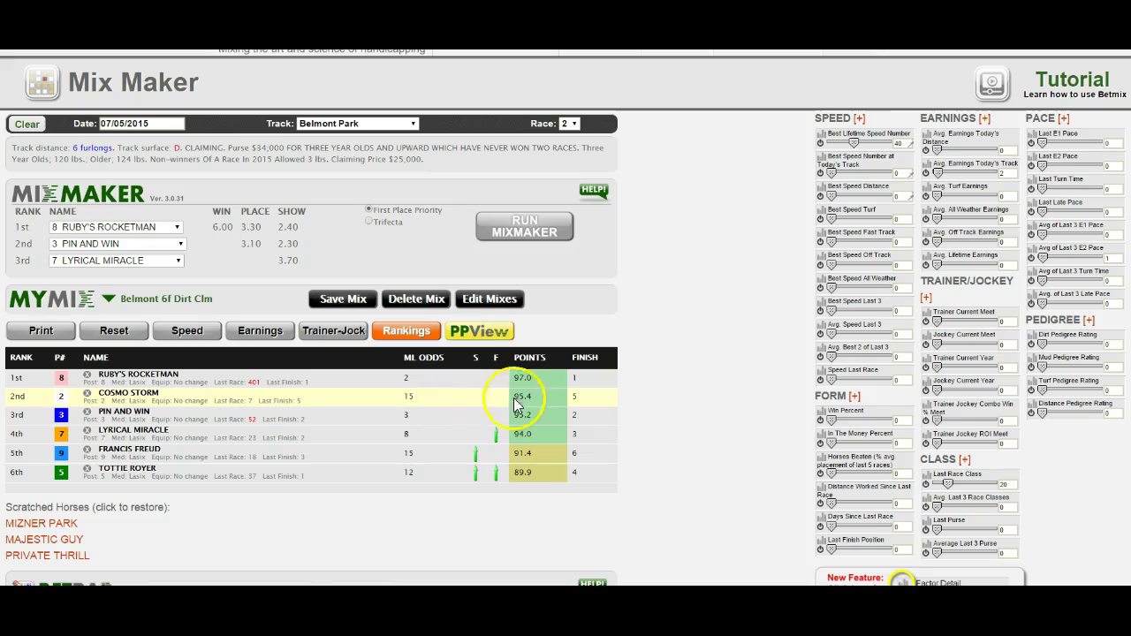
{"action": "double_click", "coordinate": [254, 382]}
{"action": "left_click", "coordinate": [260, 400]}
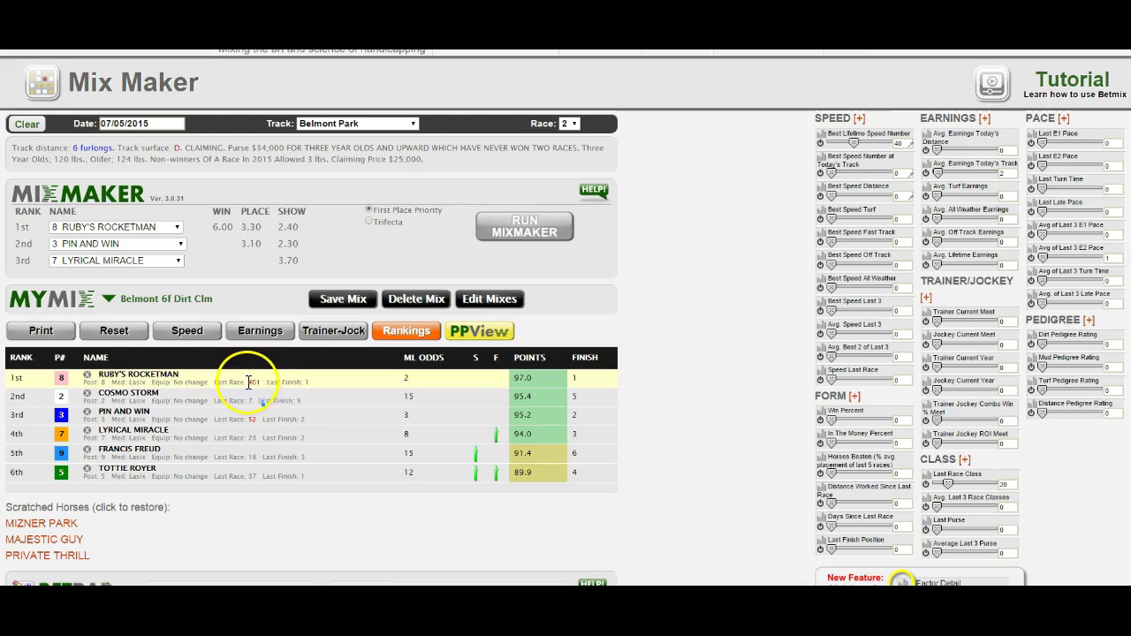
- Examine Ruby's Rocketman's recent races and workouts, and check the class against the race's claiming conditions
{"action": "left_click", "coordinate": [135, 372]}
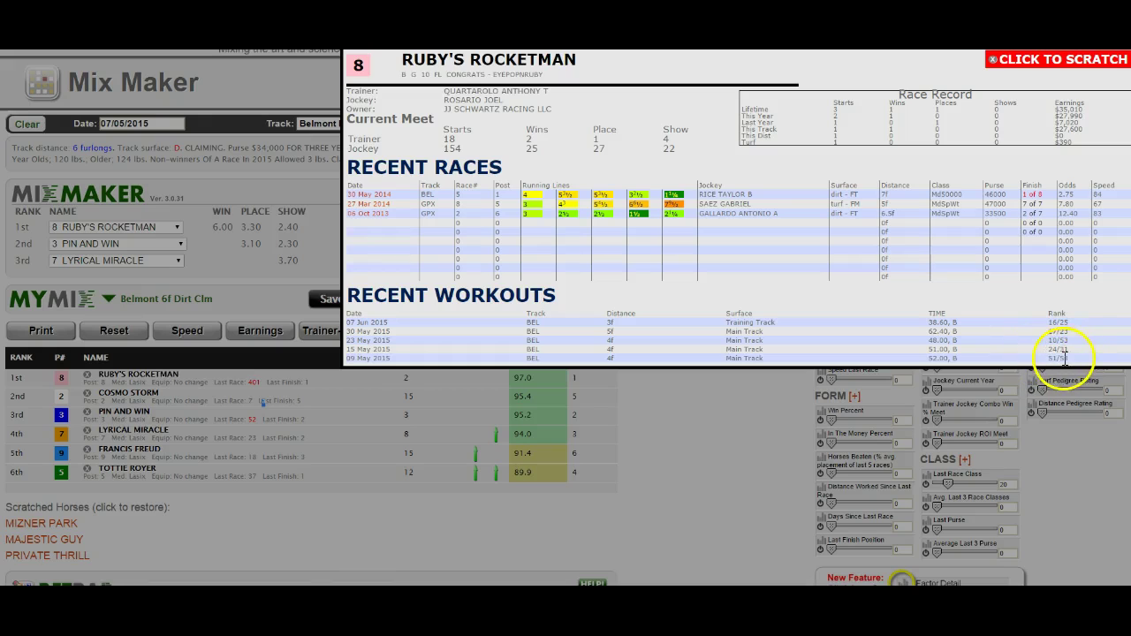
{"action": "left_click_drag", "start_coordinate": [1067, 361], "coordinate": [1035, 323]}
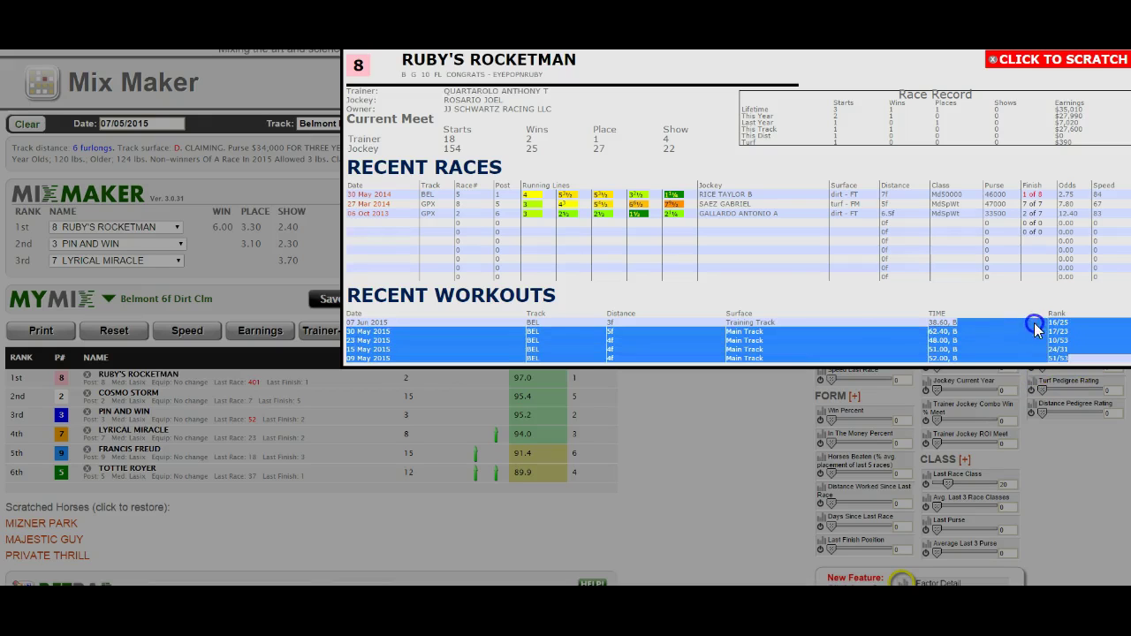
{"action": "left_click", "coordinate": [841, 305]}
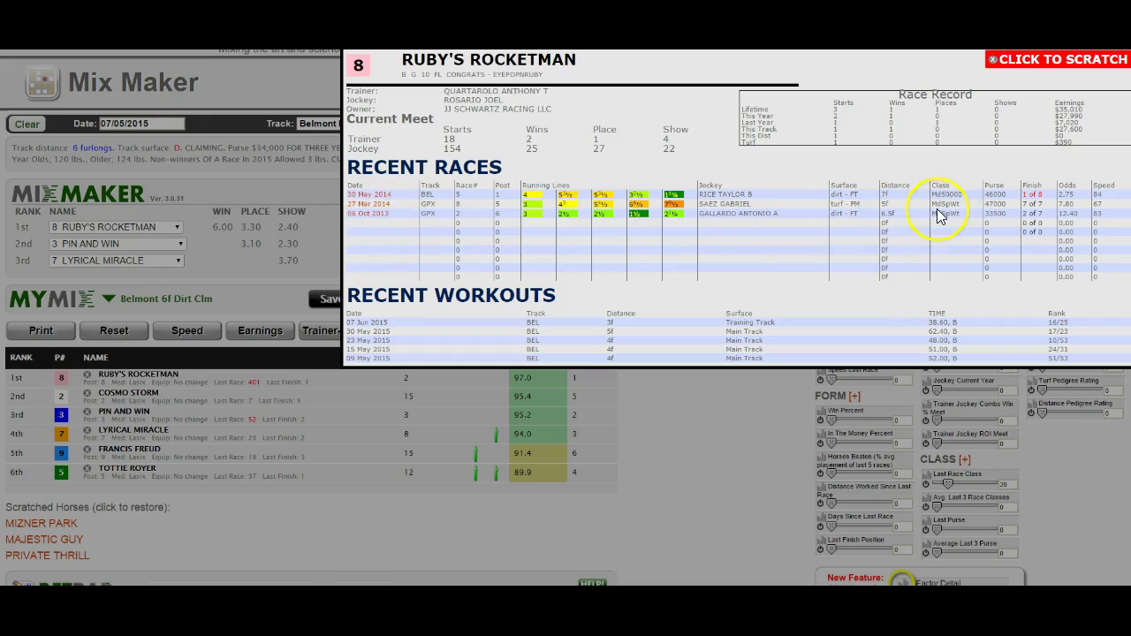
{"action": "left_click", "coordinate": [742, 421]}
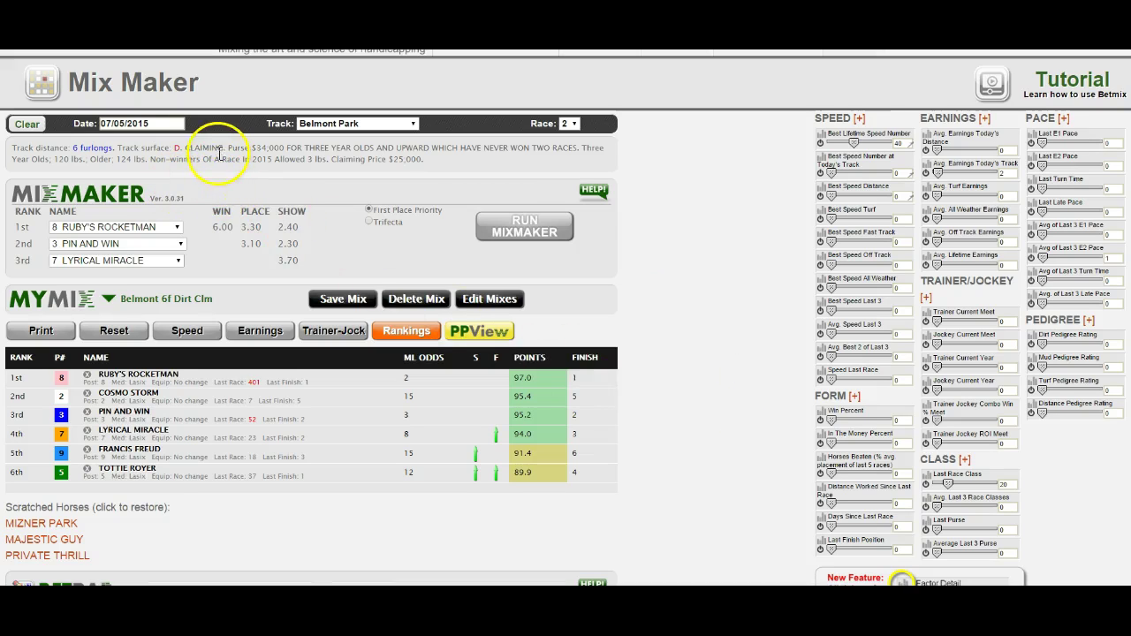
{"action": "left_click_drag", "start_coordinate": [225, 147], "coordinate": [192, 145]}
{"action": "left_click", "coordinate": [192, 145]}
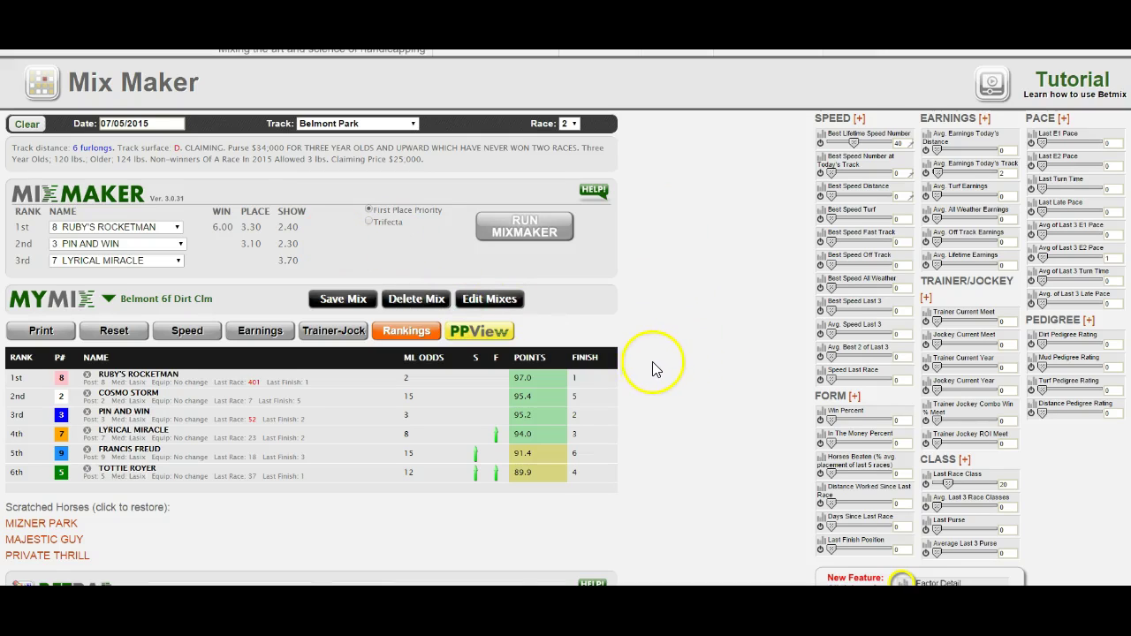
- Open the Race Profile Report and examine the distance, surface and claiming conditions of the similar past races
{"action": "scroll", "coordinate": [585, 344], "scroll_direction": "down", "scroll_amount": 1}
{"action": "scroll", "coordinate": [586, 345], "scroll_direction": "up", "scroll_amount": 1}
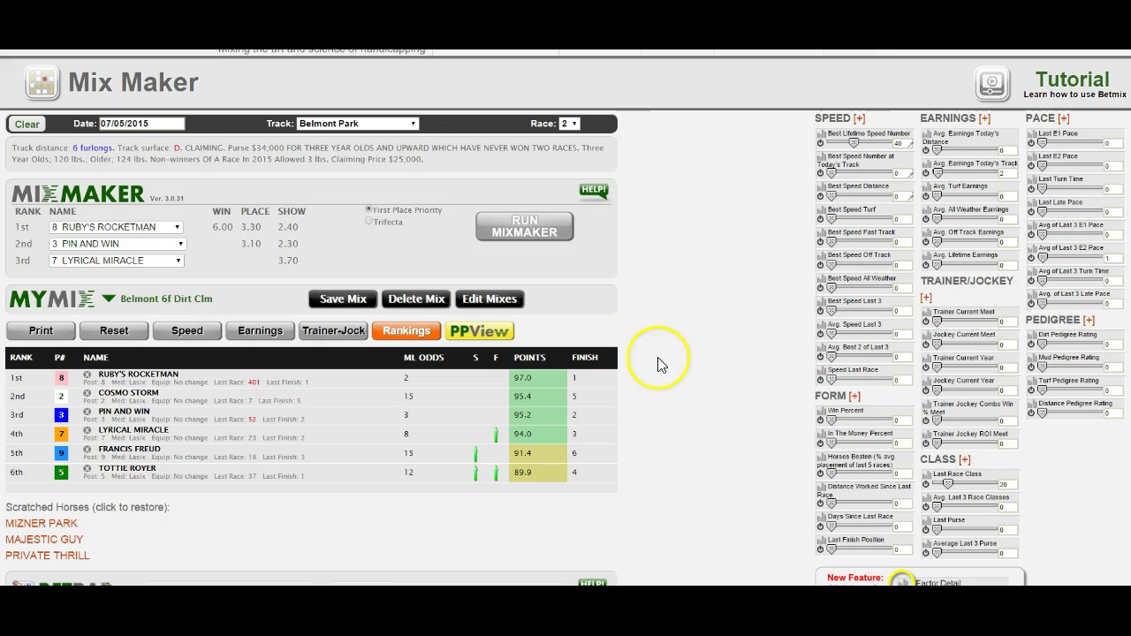
{"action": "scroll", "coordinate": [645, 371], "scroll_direction": "down", "scroll_amount": 1}
{"action": "left_click", "coordinate": [566, 512]}
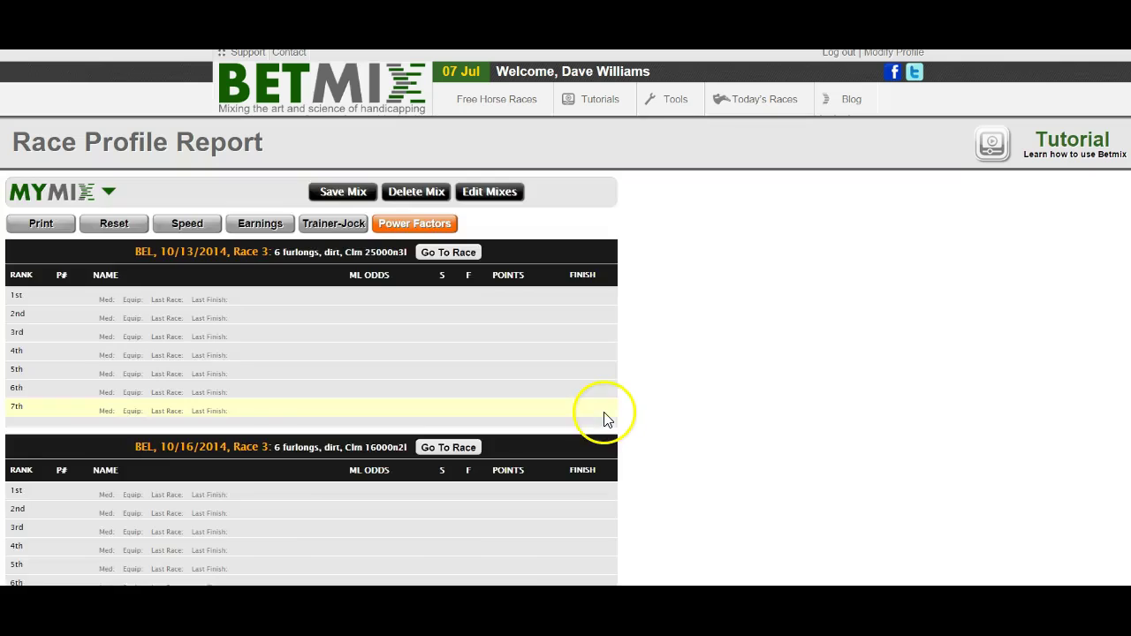
{"action": "scroll", "coordinate": [627, 421], "scroll_direction": "down", "scroll_amount": 5}
{"action": "scroll", "coordinate": [639, 418], "scroll_direction": "up", "scroll_amount": 2}
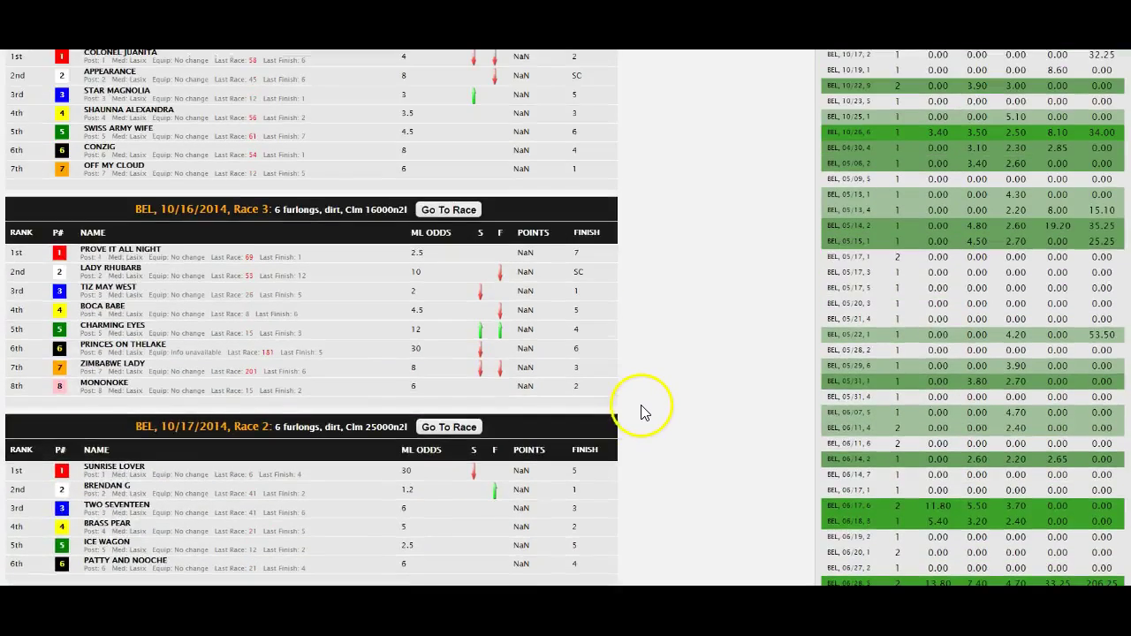
{"action": "scroll", "coordinate": [291, 207], "scroll_direction": "down", "scroll_amount": 1}
{"action": "scroll", "coordinate": [287, 212], "scroll_direction": "down", "scroll_amount": 3}
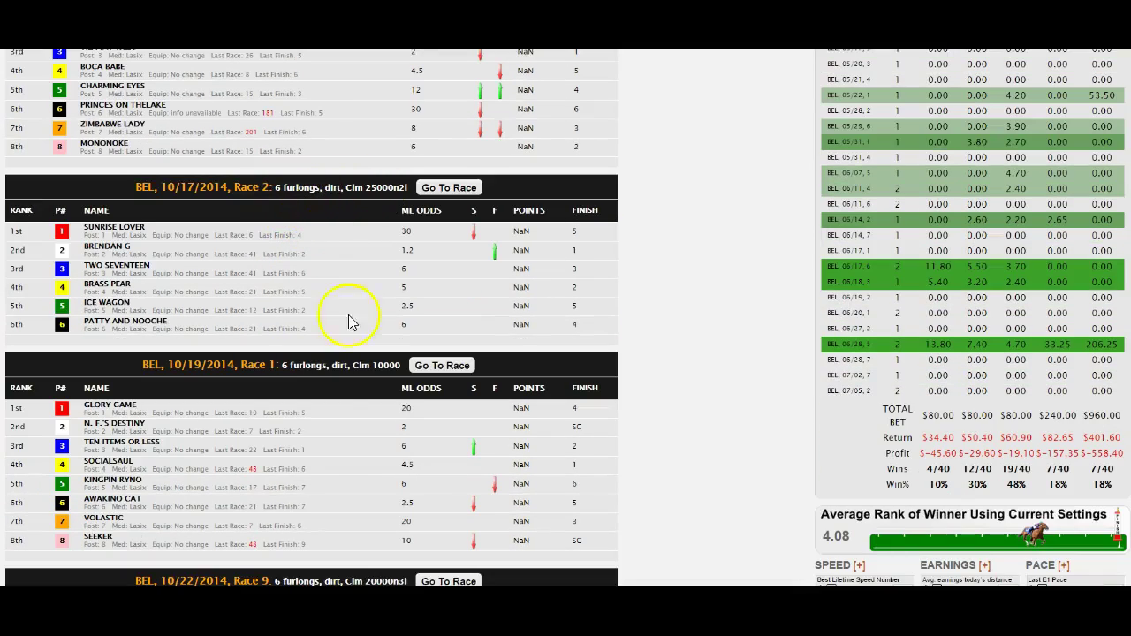
{"action": "left_click_drag", "start_coordinate": [302, 364], "coordinate": [403, 365]}
{"action": "scroll", "coordinate": [354, 438], "scroll_direction": "down", "scroll_amount": 2}
{"action": "left_click_drag", "start_coordinate": [283, 398], "coordinate": [382, 399]}
{"action": "scroll", "coordinate": [379, 404], "scroll_direction": "down", "scroll_amount": 2}
{"action": "scroll", "coordinate": [618, 336], "scroll_direction": "up", "scroll_amount": 15}
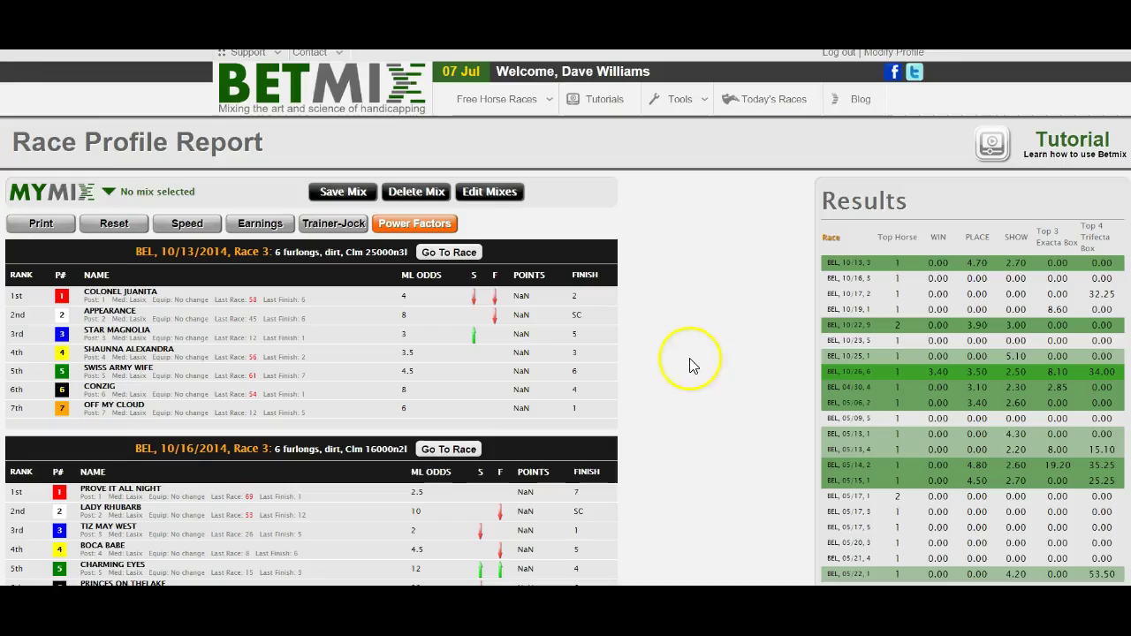
{"action": "scroll", "coordinate": [840, 321], "scroll_direction": "down", "scroll_amount": 10}
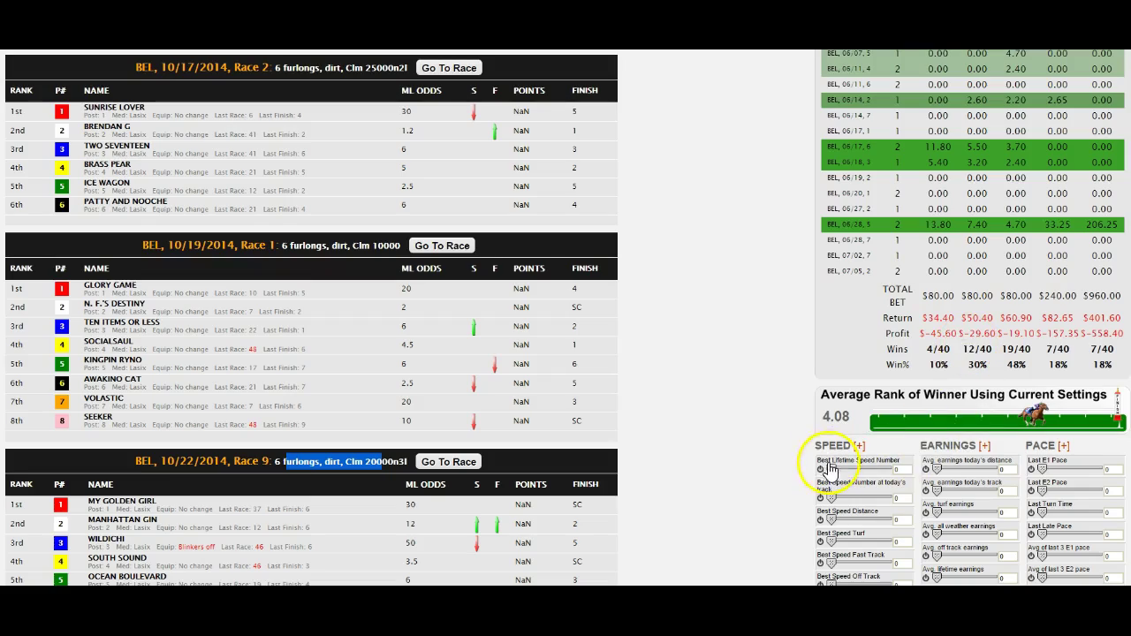
{"action": "scroll", "coordinate": [199, 225], "scroll_direction": "up", "scroll_amount": 10}
- Return to Mix Maker and review the Race Profile factor statistics for the loaded race
{"action": "scroll", "coordinate": [198, 226], "scroll_direction": "down", "scroll_amount": 3}
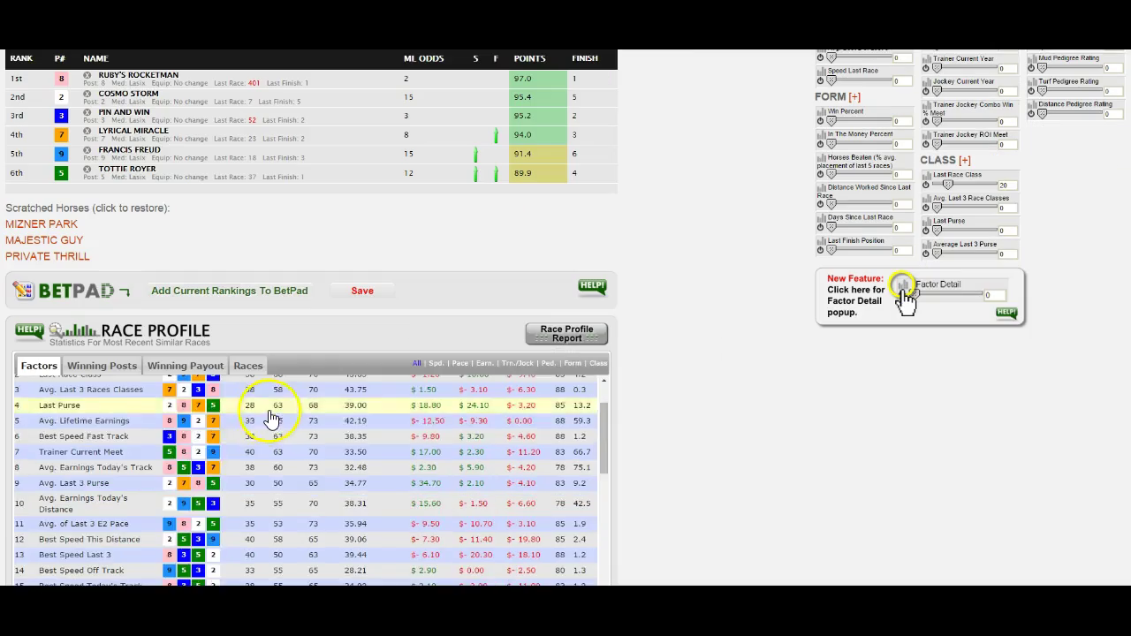
{"action": "scroll", "coordinate": [115, 499], "scroll_direction": "up", "scroll_amount": 3}
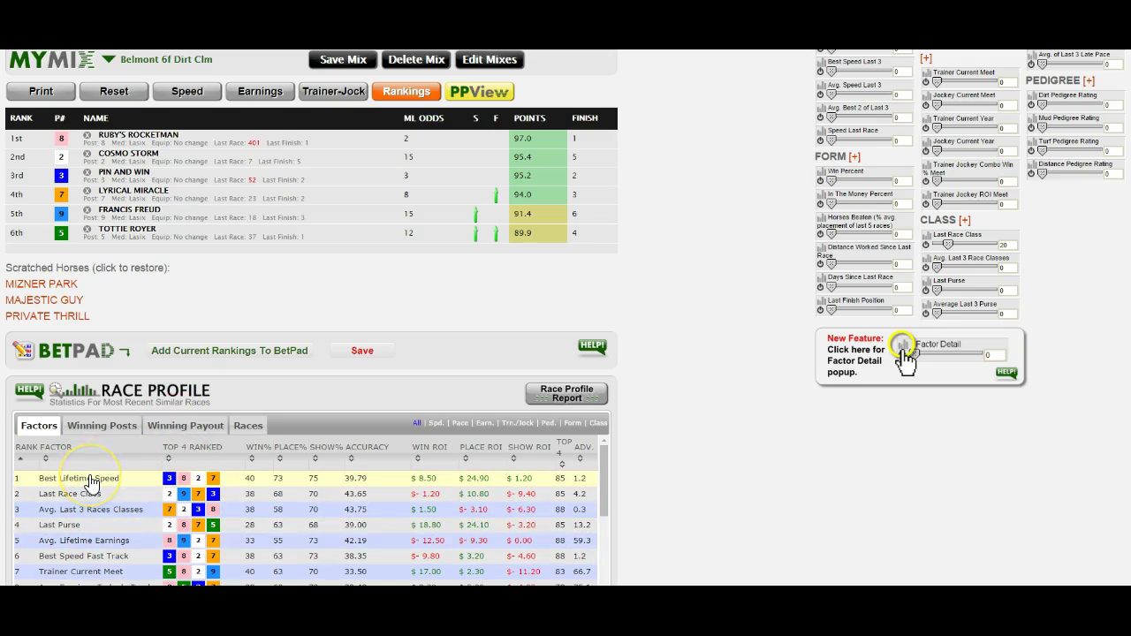
{"action": "scroll", "coordinate": [702, 430], "scroll_direction": "up", "scroll_amount": 2}
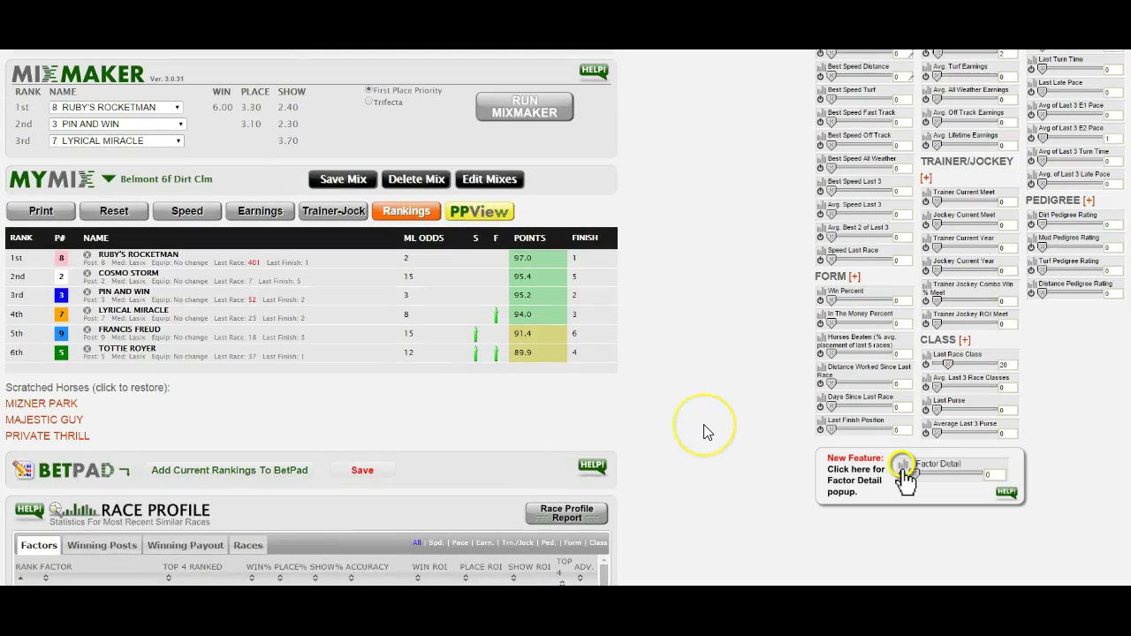
{"action": "scroll", "coordinate": [704, 431], "scroll_direction": "up", "scroll_amount": 3}
{"action": "scroll", "coordinate": [707, 431], "scroll_direction": "down", "scroll_amount": 1}
{"action": "scroll", "coordinate": [707, 431], "scroll_direction": "down", "scroll_amount": 1}
{"action": "scroll", "coordinate": [706, 431], "scroll_direction": "up", "scroll_amount": 2}
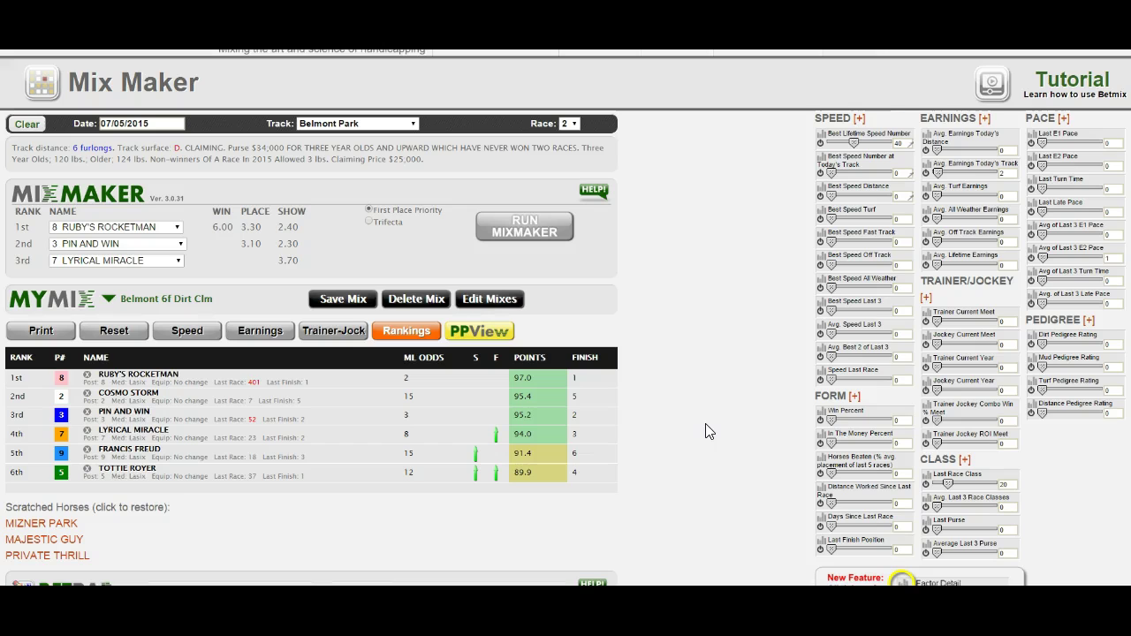
- Draft the note "28% -$45.00 DO NOT PLAY" for saving the current mix, and cancel without saving
{"action": "left_click", "coordinate": [356, 302]}
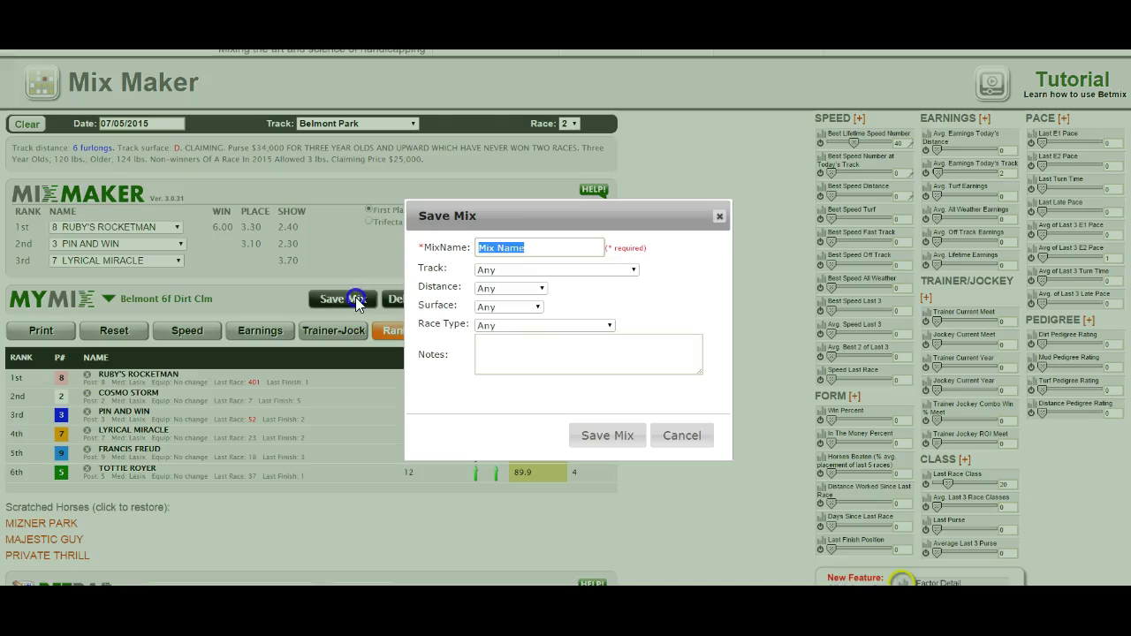
{"action": "left_click", "coordinate": [495, 346]}
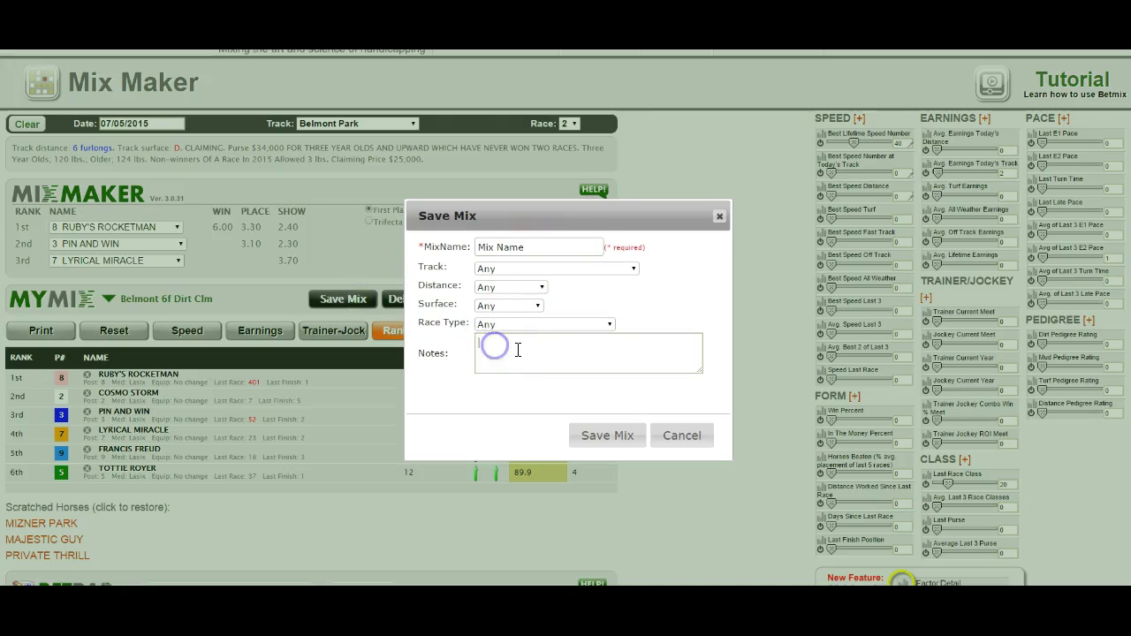
{"action": "type", "text": "28% -"}
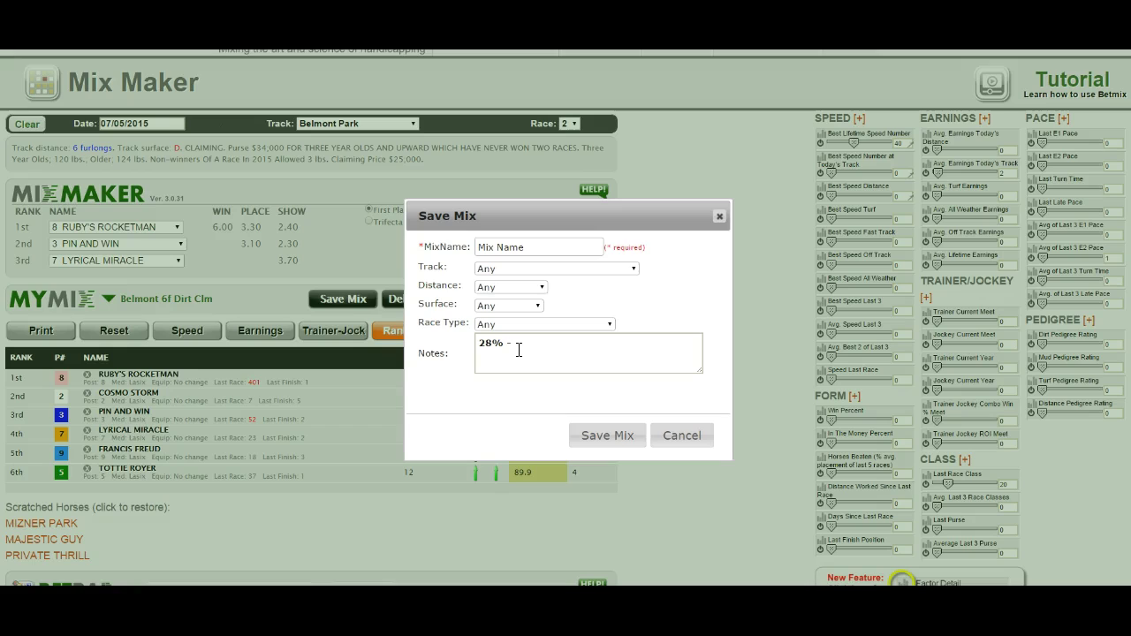
{"action": "type", "text": "$45.00 DO NOT PLAYT"}
{"action": "key", "text": "BackSpace"}
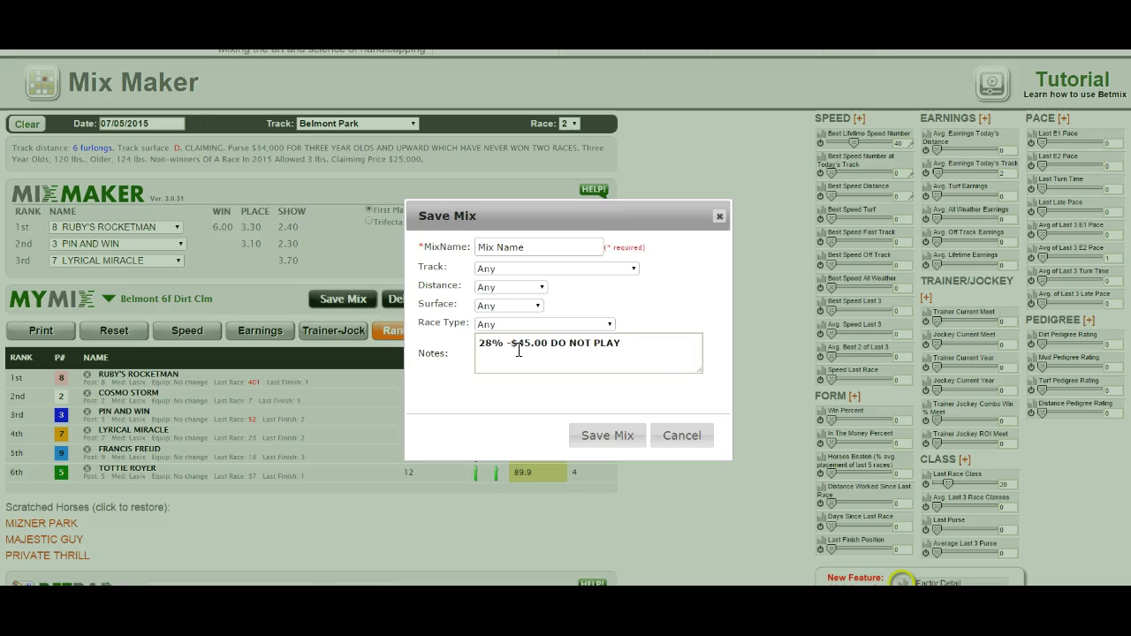
{"action": "left_click", "coordinate": [686, 439]}
{"action": "scroll", "coordinate": [790, 313], "scroll_direction": "down", "scroll_amount": 3}
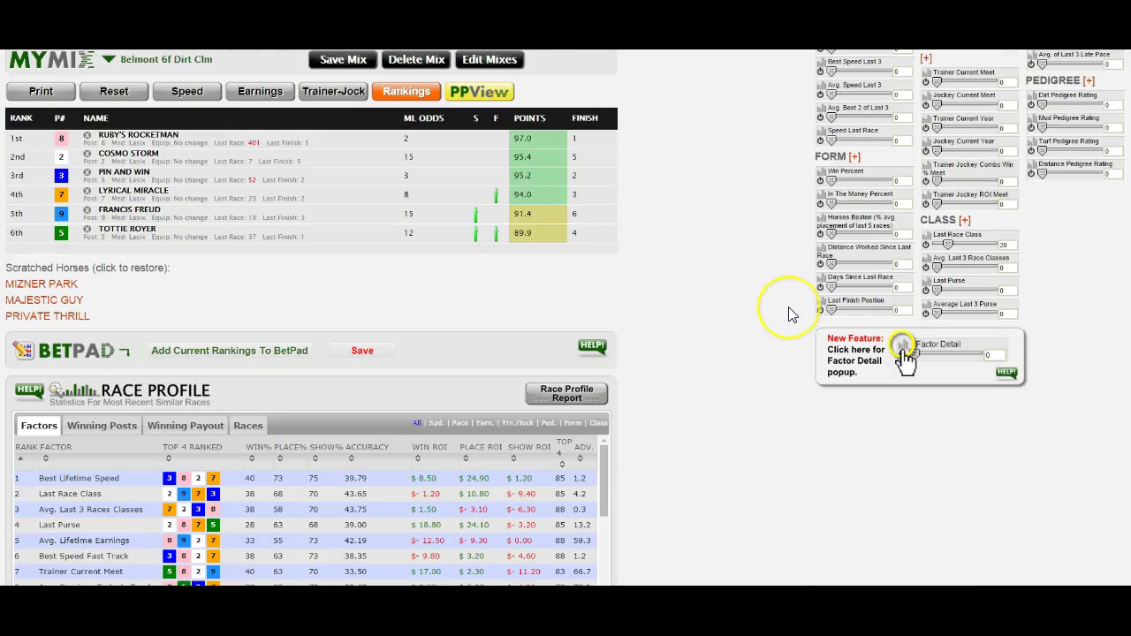
{"action": "scroll", "coordinate": [789, 313], "scroll_direction": "up", "scroll_amount": 2}
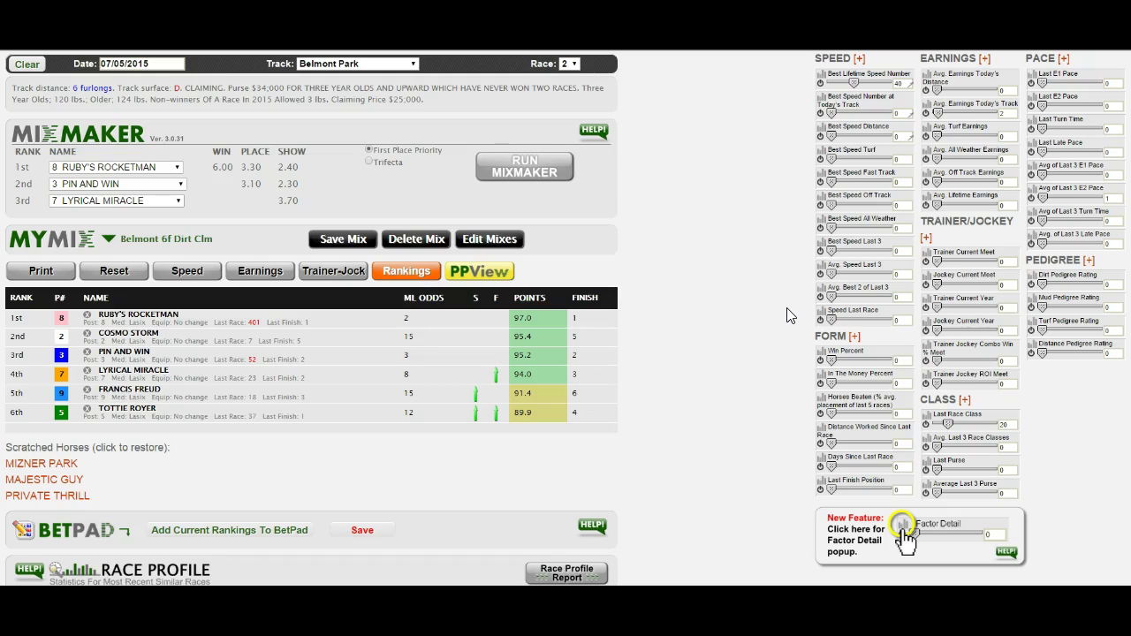
{"action": "scroll", "coordinate": [724, 318], "scroll_direction": "up", "scroll_amount": 2}
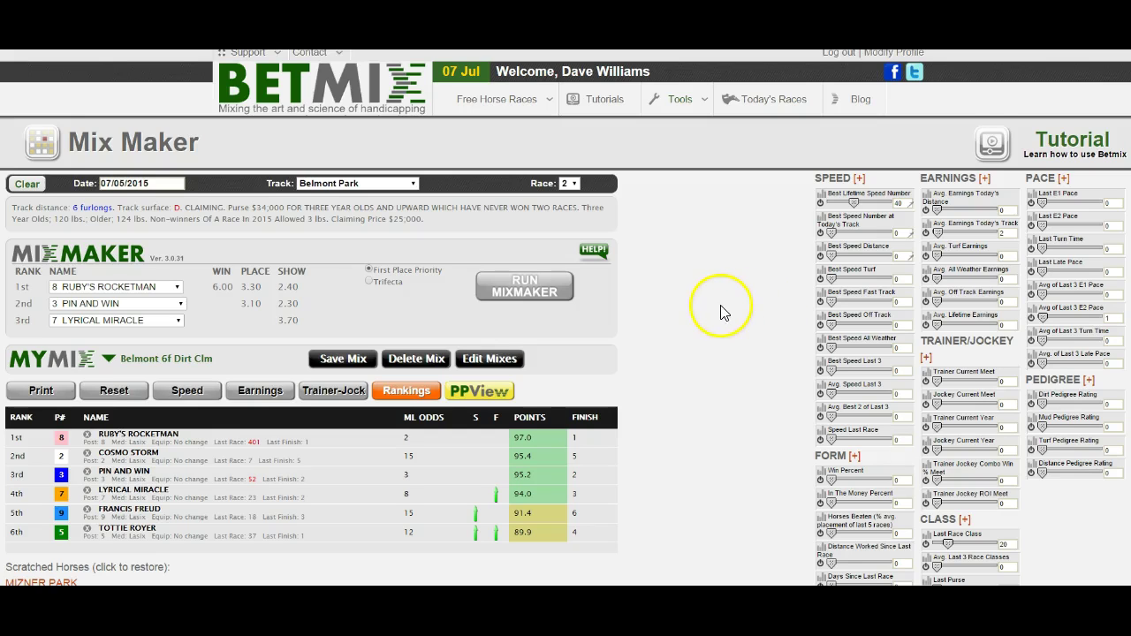
{"action": "scroll", "coordinate": [722, 311], "scroll_direction": "down", "scroll_amount": 1}
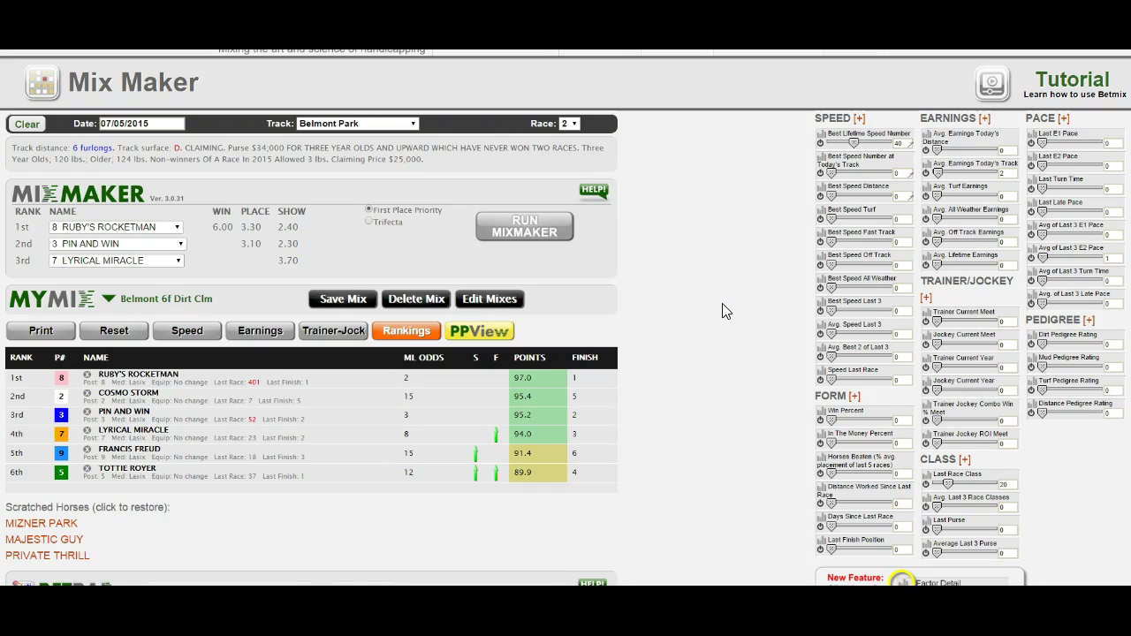
{"action": "scroll", "coordinate": [721, 311], "scroll_direction": "up", "scroll_amount": 1}
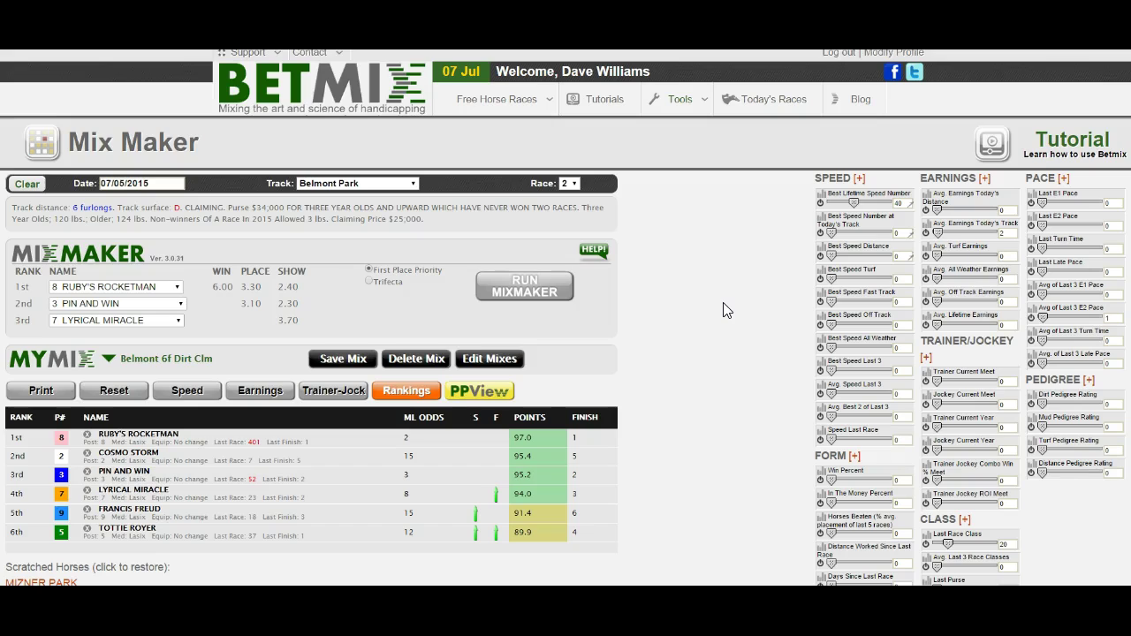